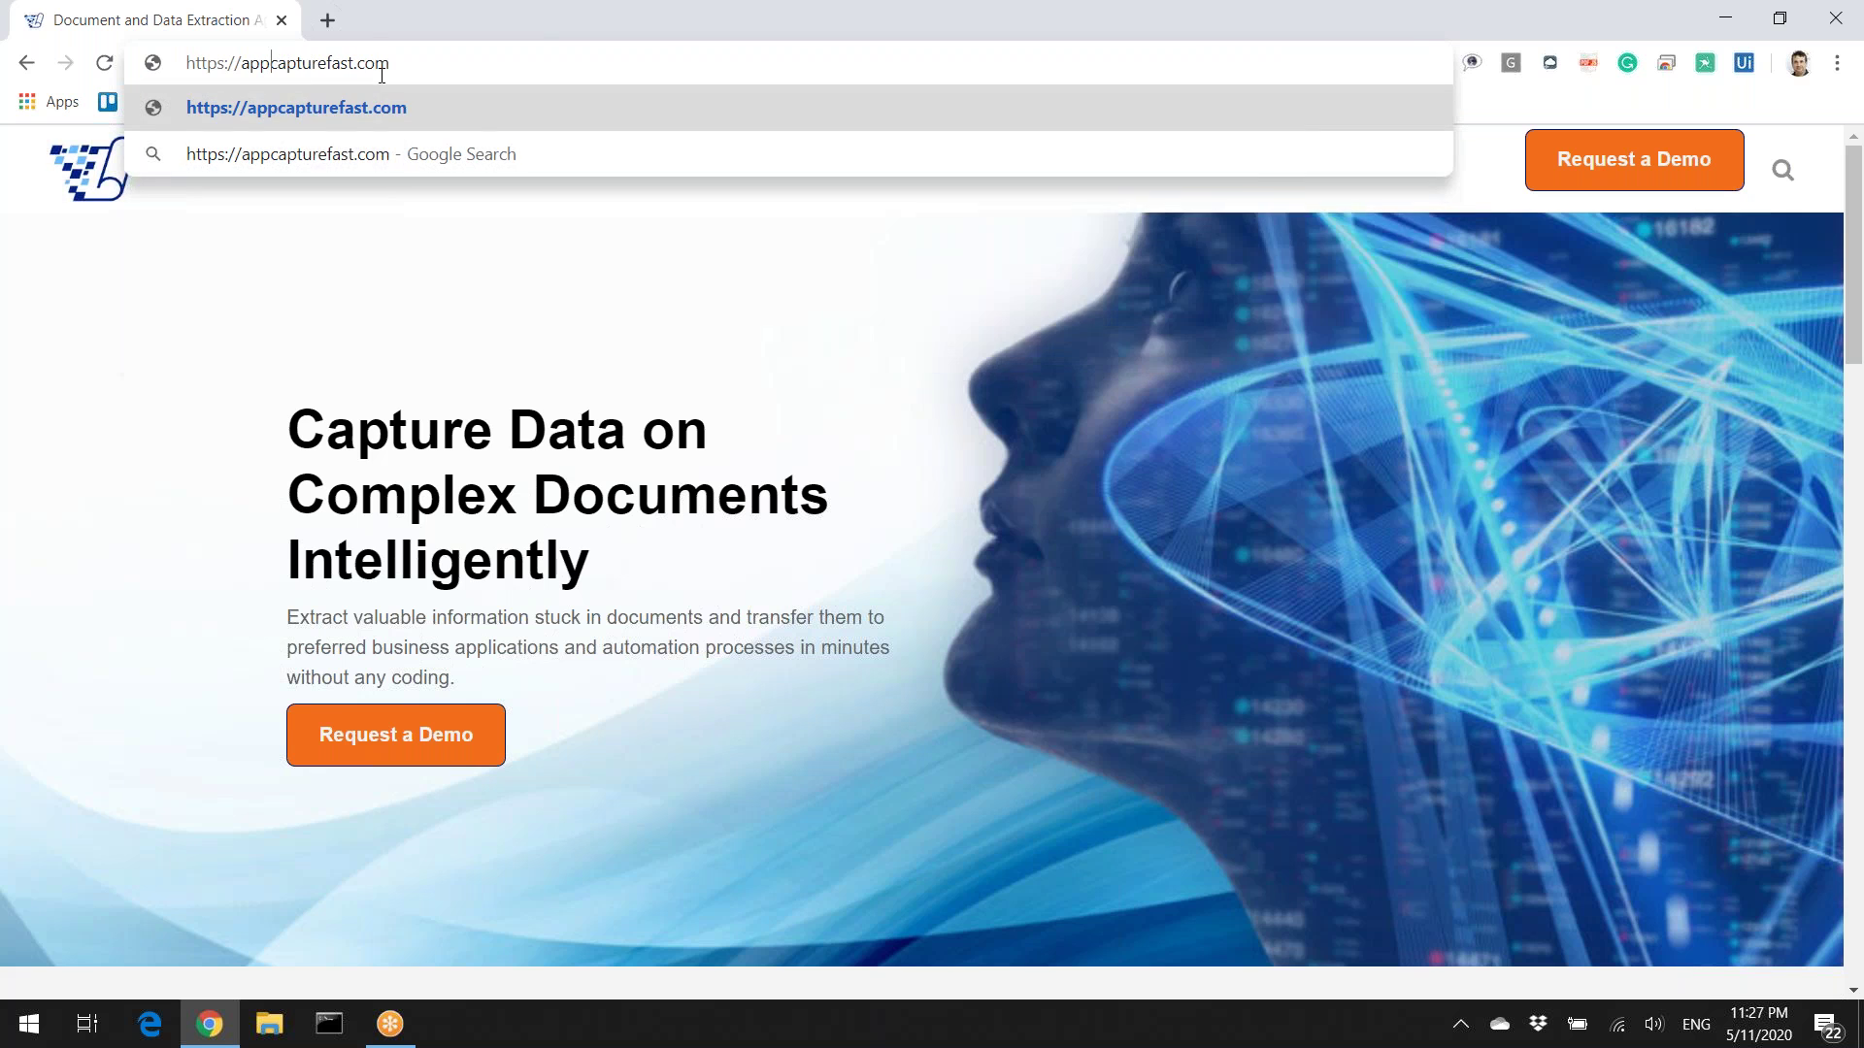
Step: Open app.capturefast.com and try to sign in with the prefilled e-mail and password
text(.)
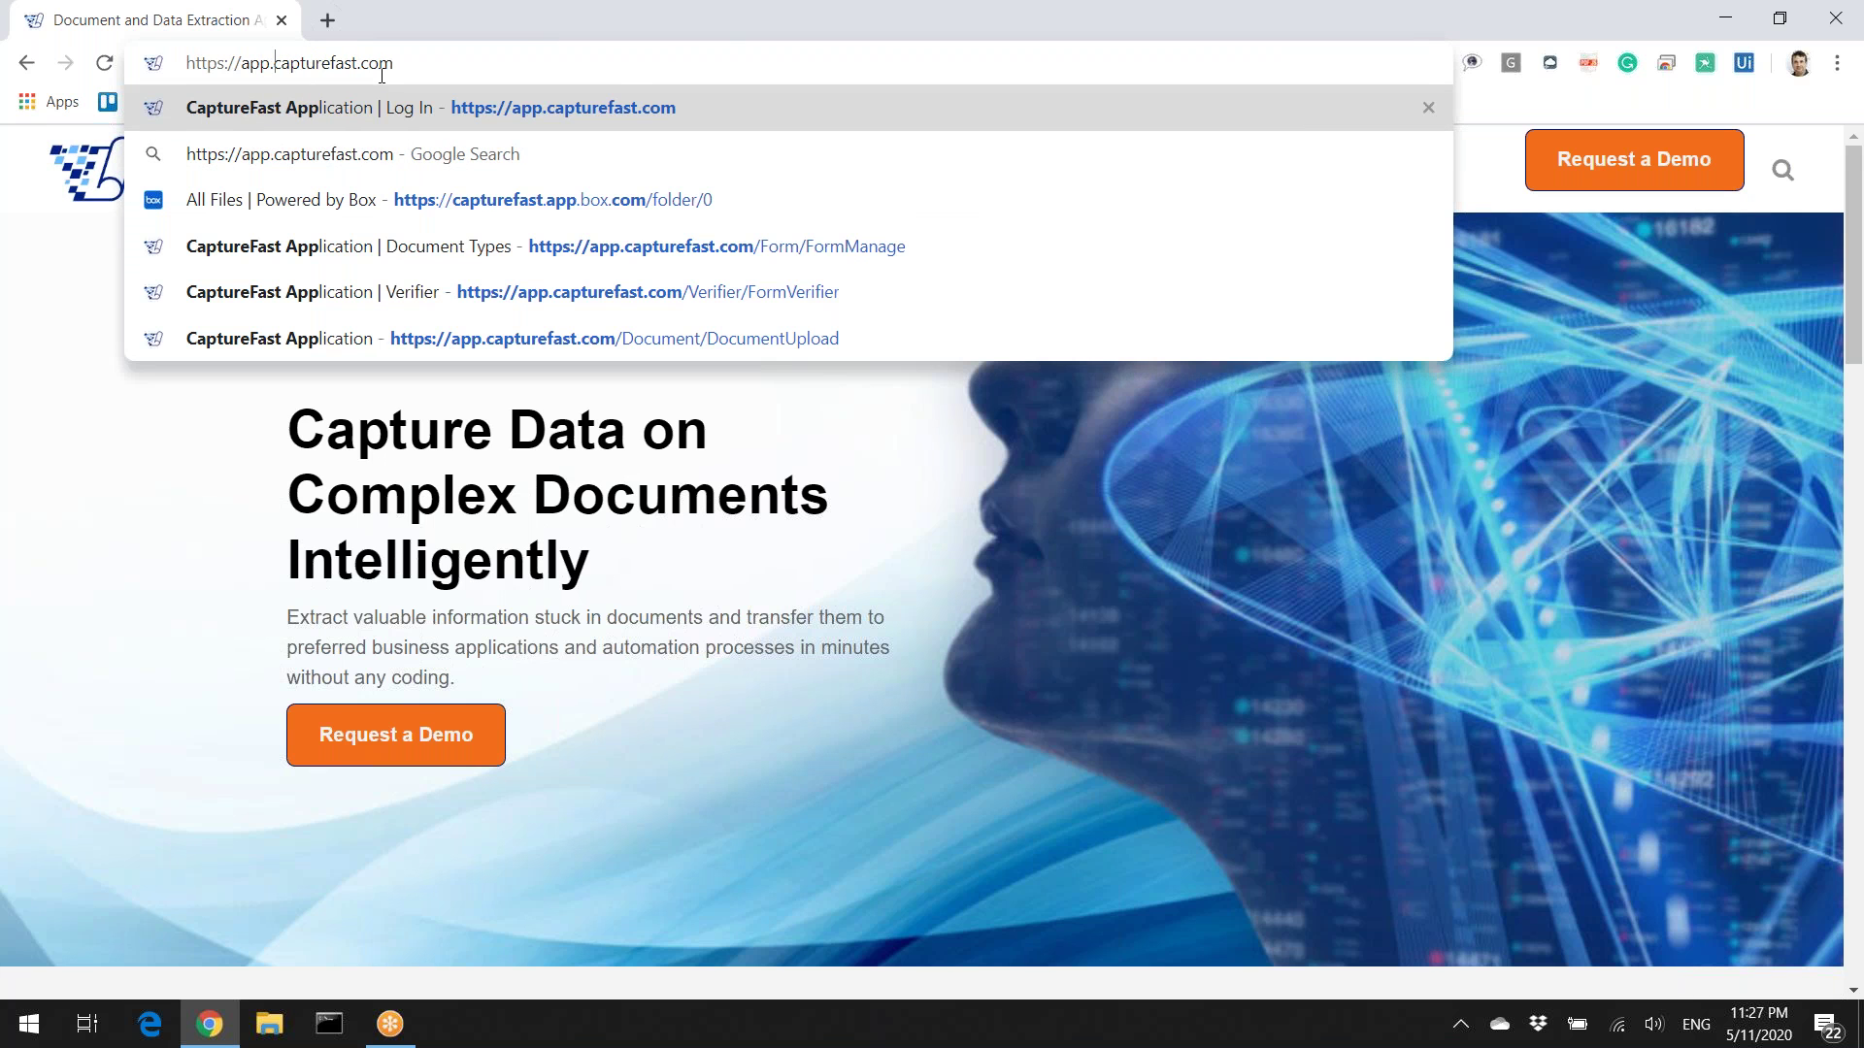
key(Return)
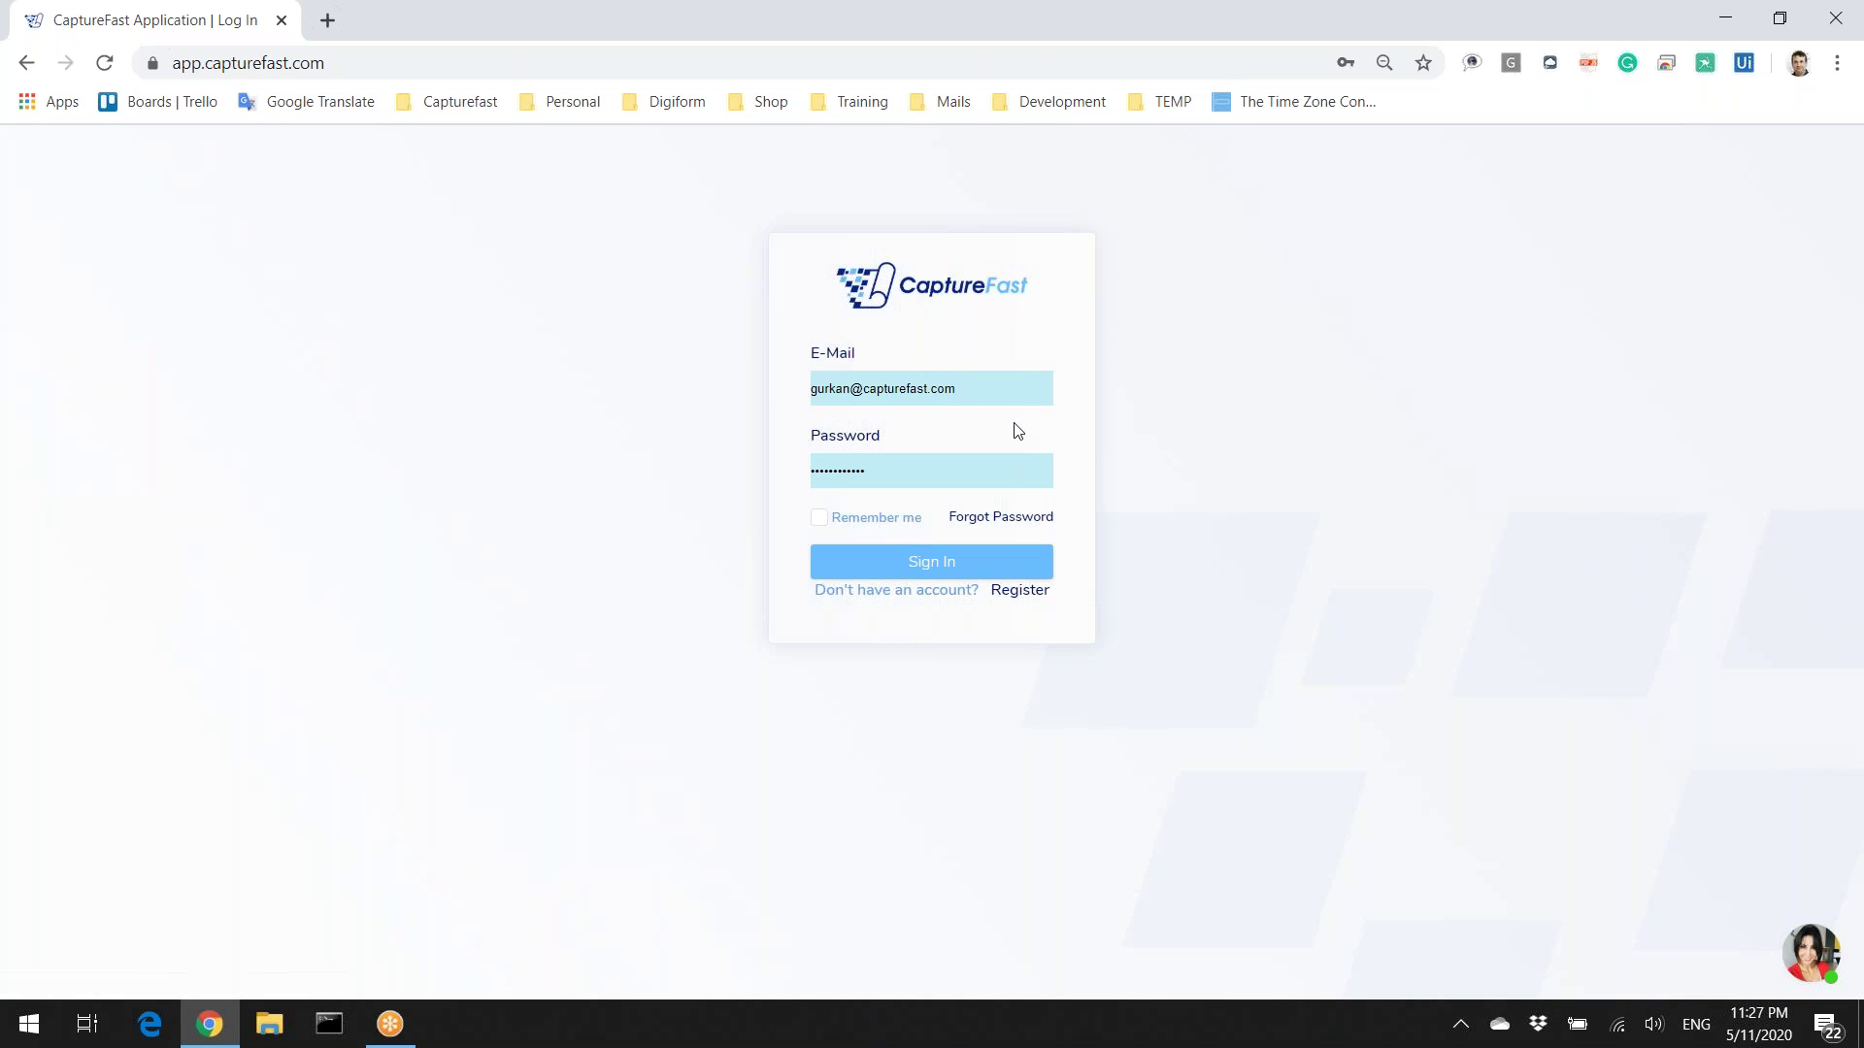
click(938, 566)
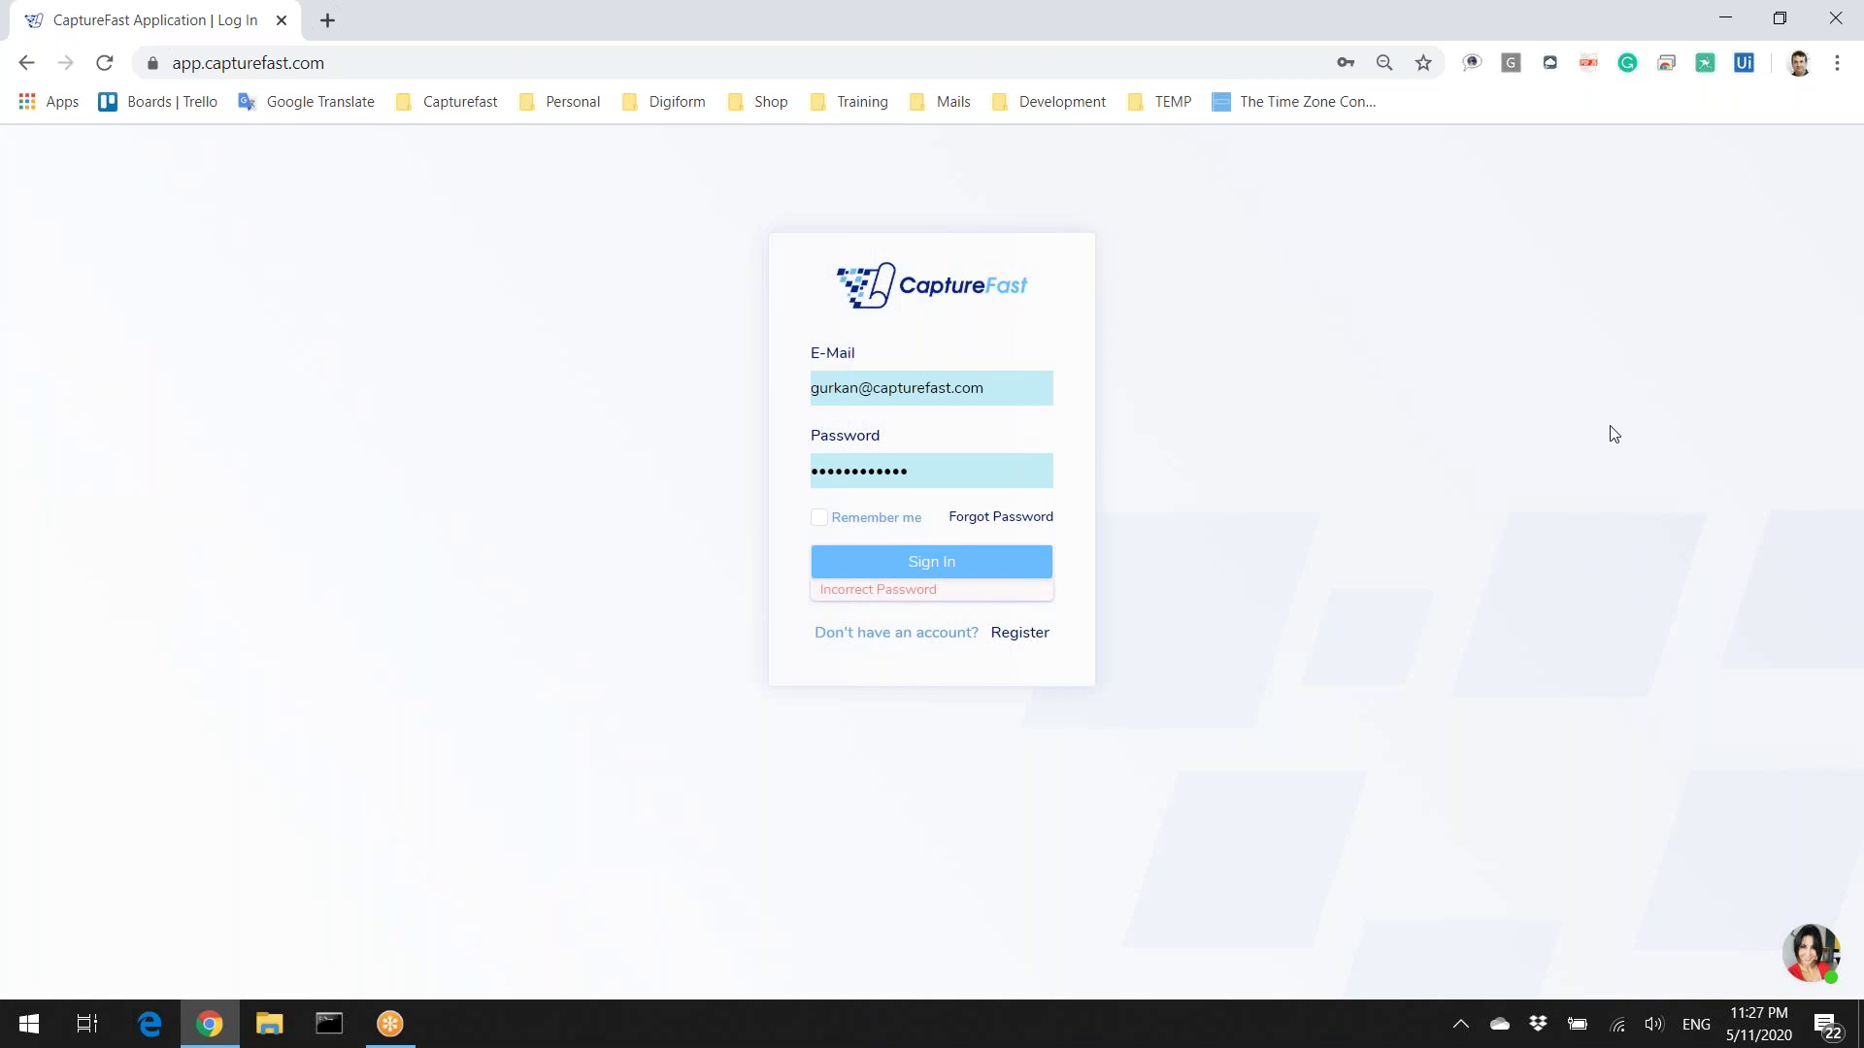
Step: Sign in with the saved e-mail and password of the Digiform account and collapse the dashboard's getting-started guide
click(934, 476)
click(982, 388)
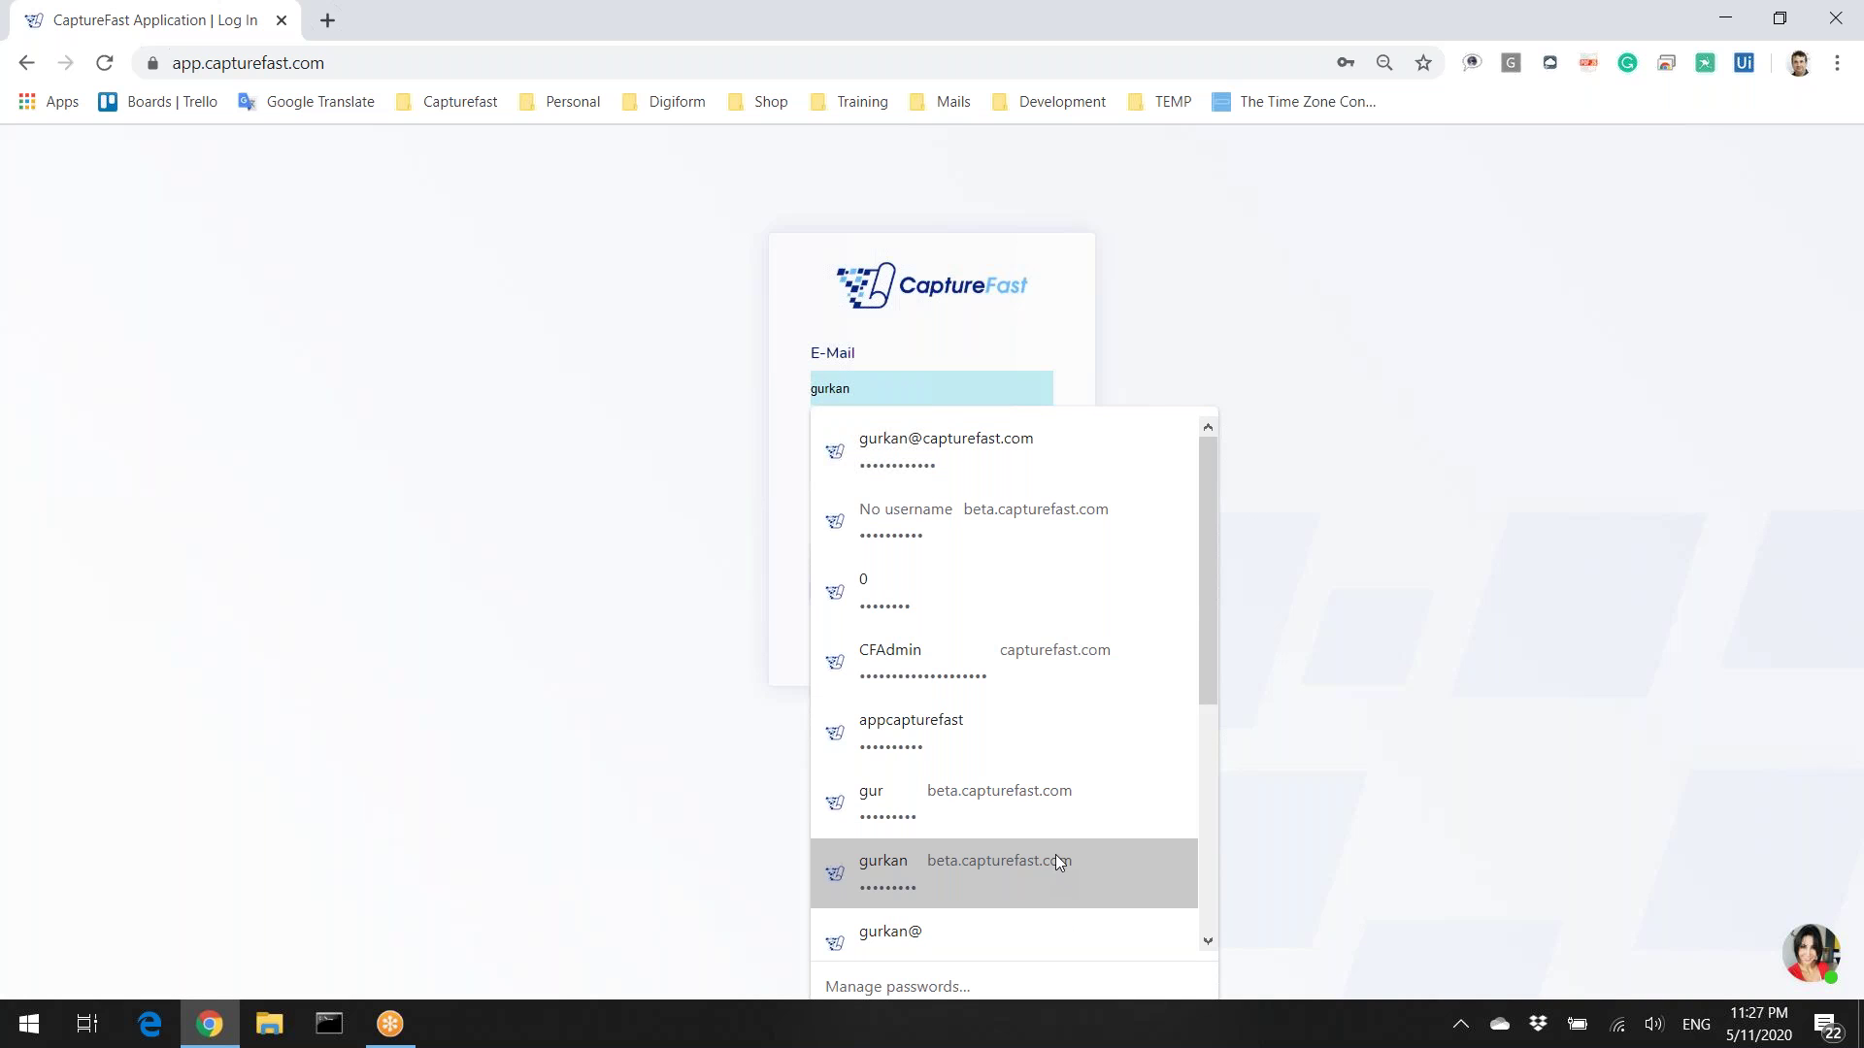
scroll(1056, 852, down, 3)
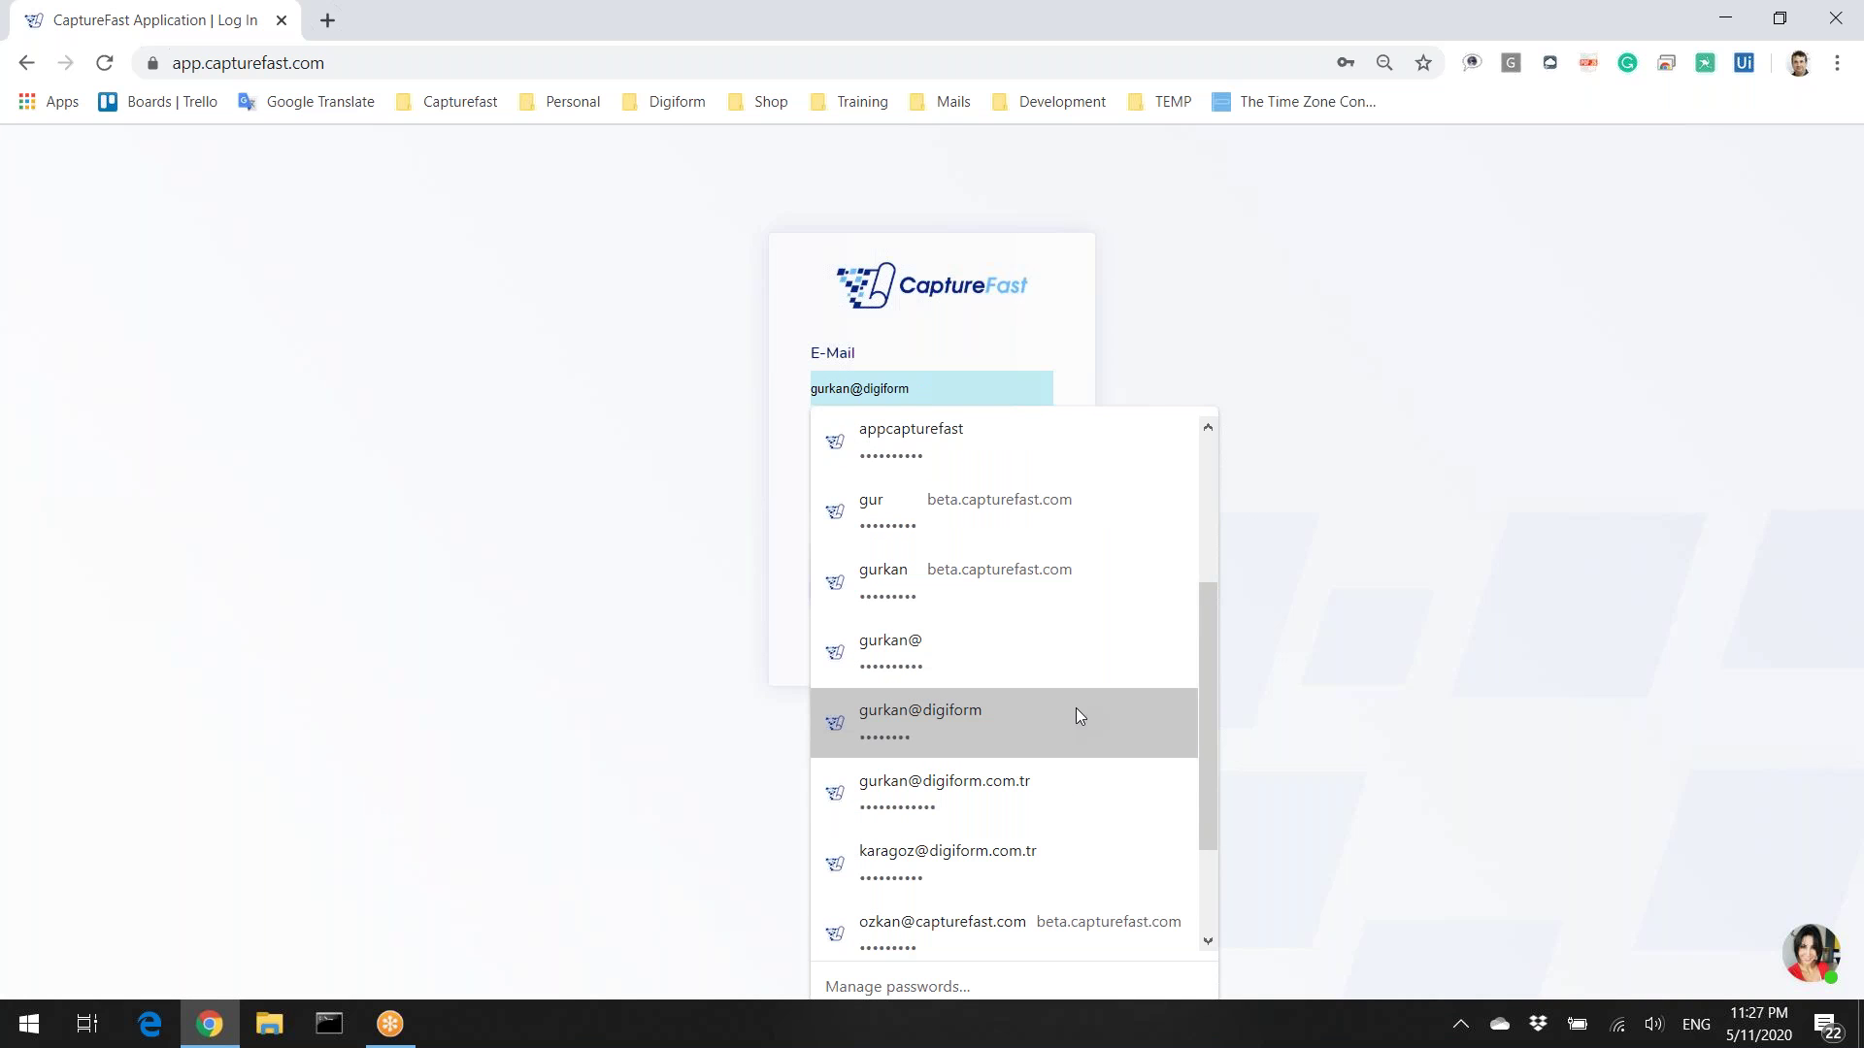
click(1058, 776)
click(940, 565)
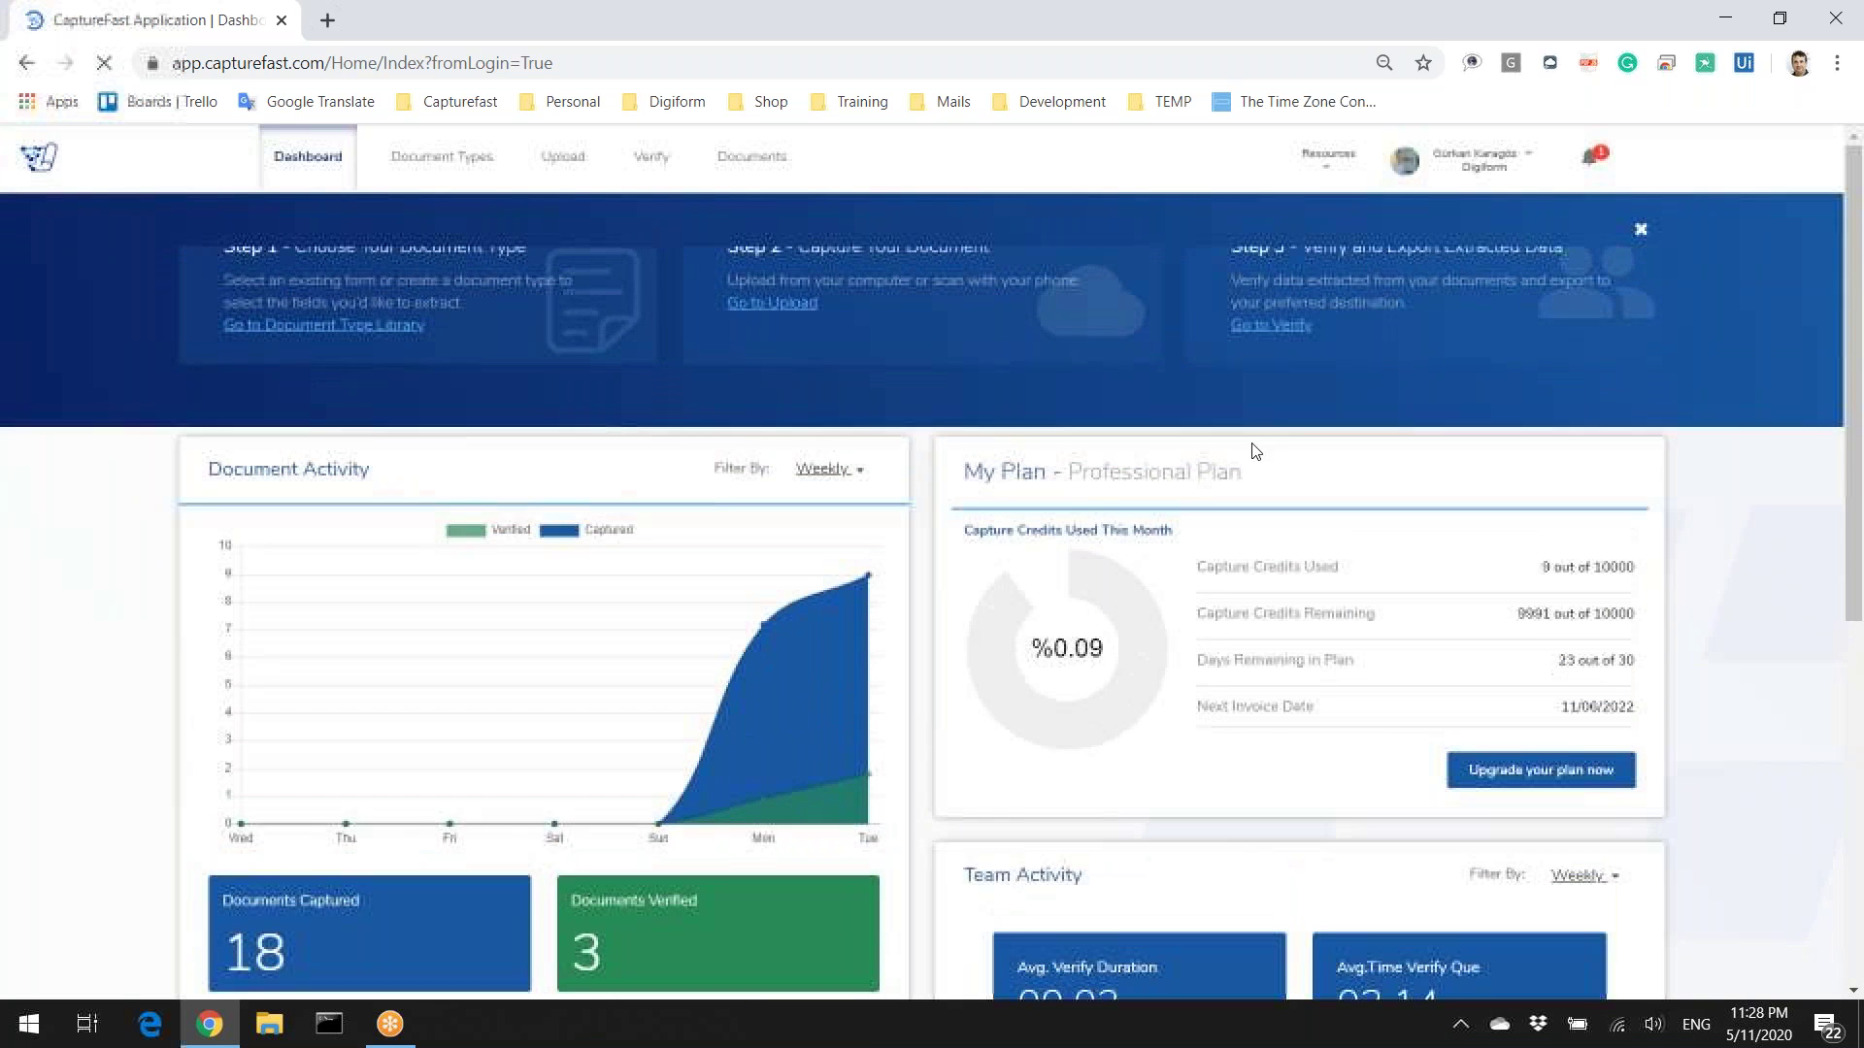
click(1640, 229)
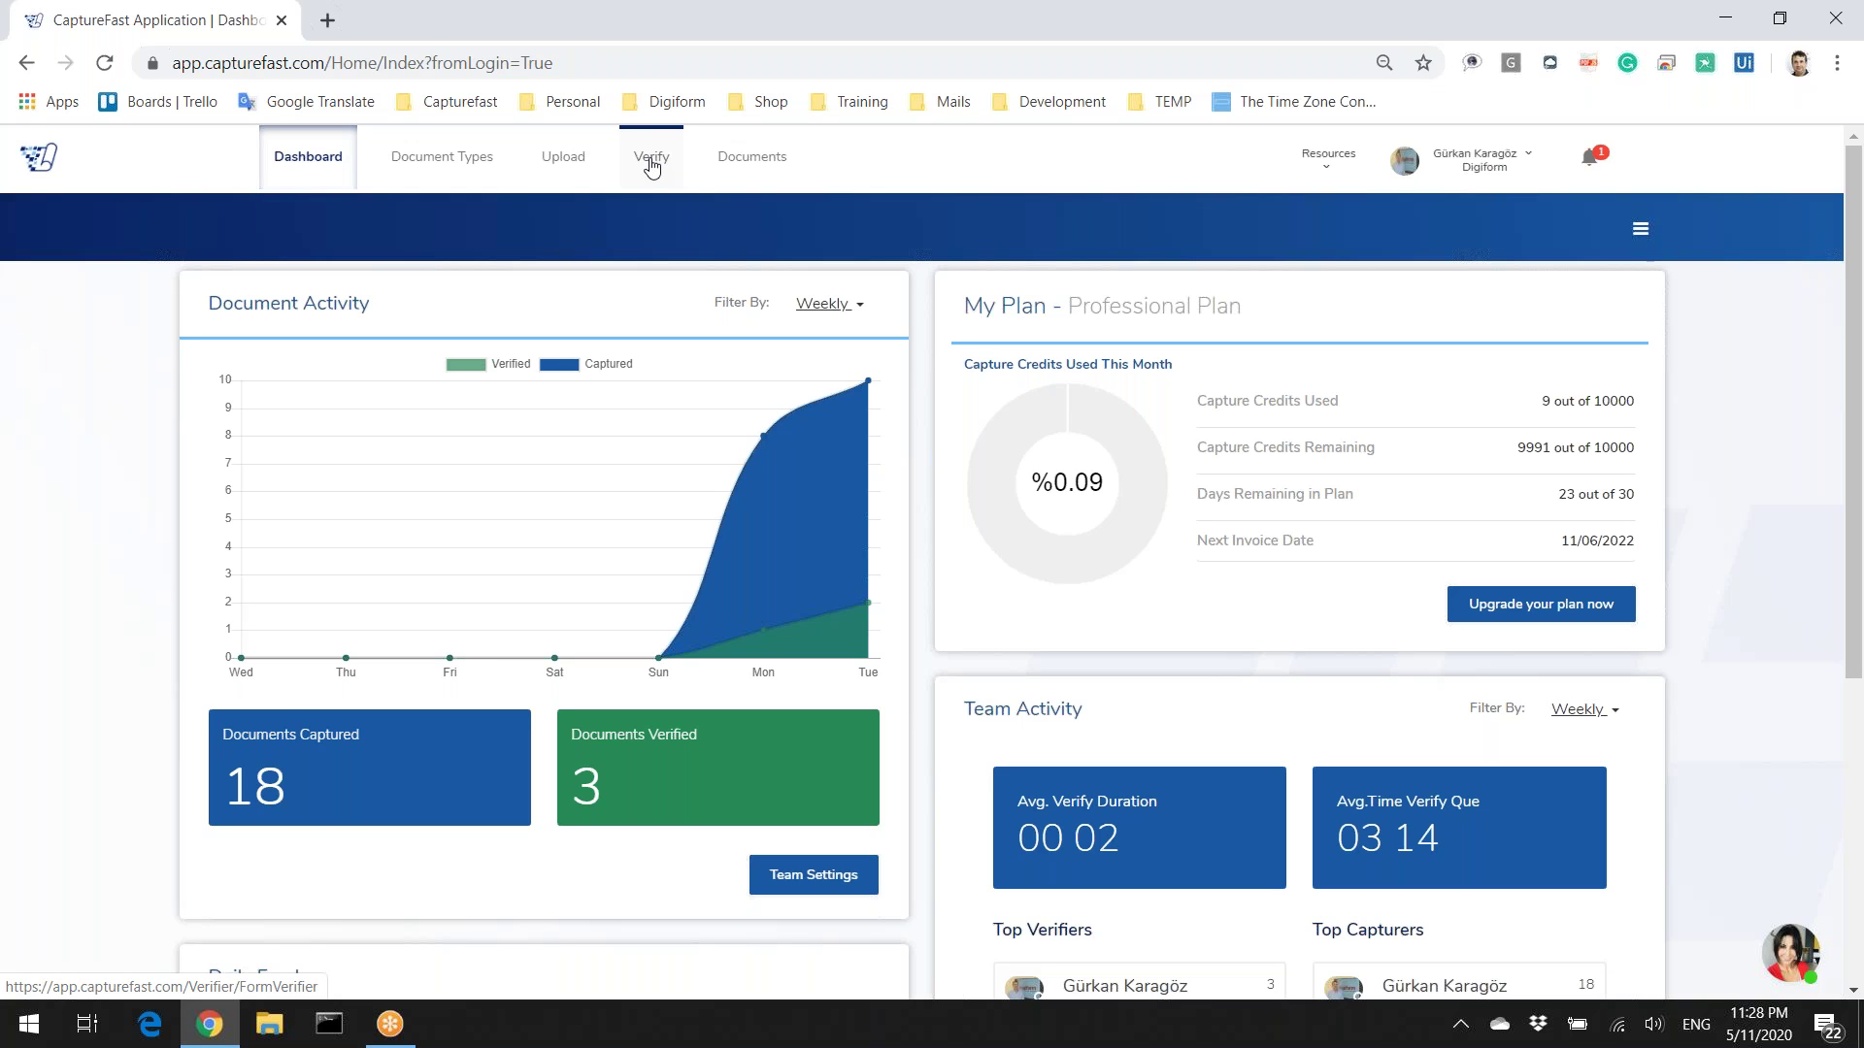
Step: Delete the existing STUDENT EMERGENCY MEDICAL FORM document type, the last one in the document types list
click(445, 163)
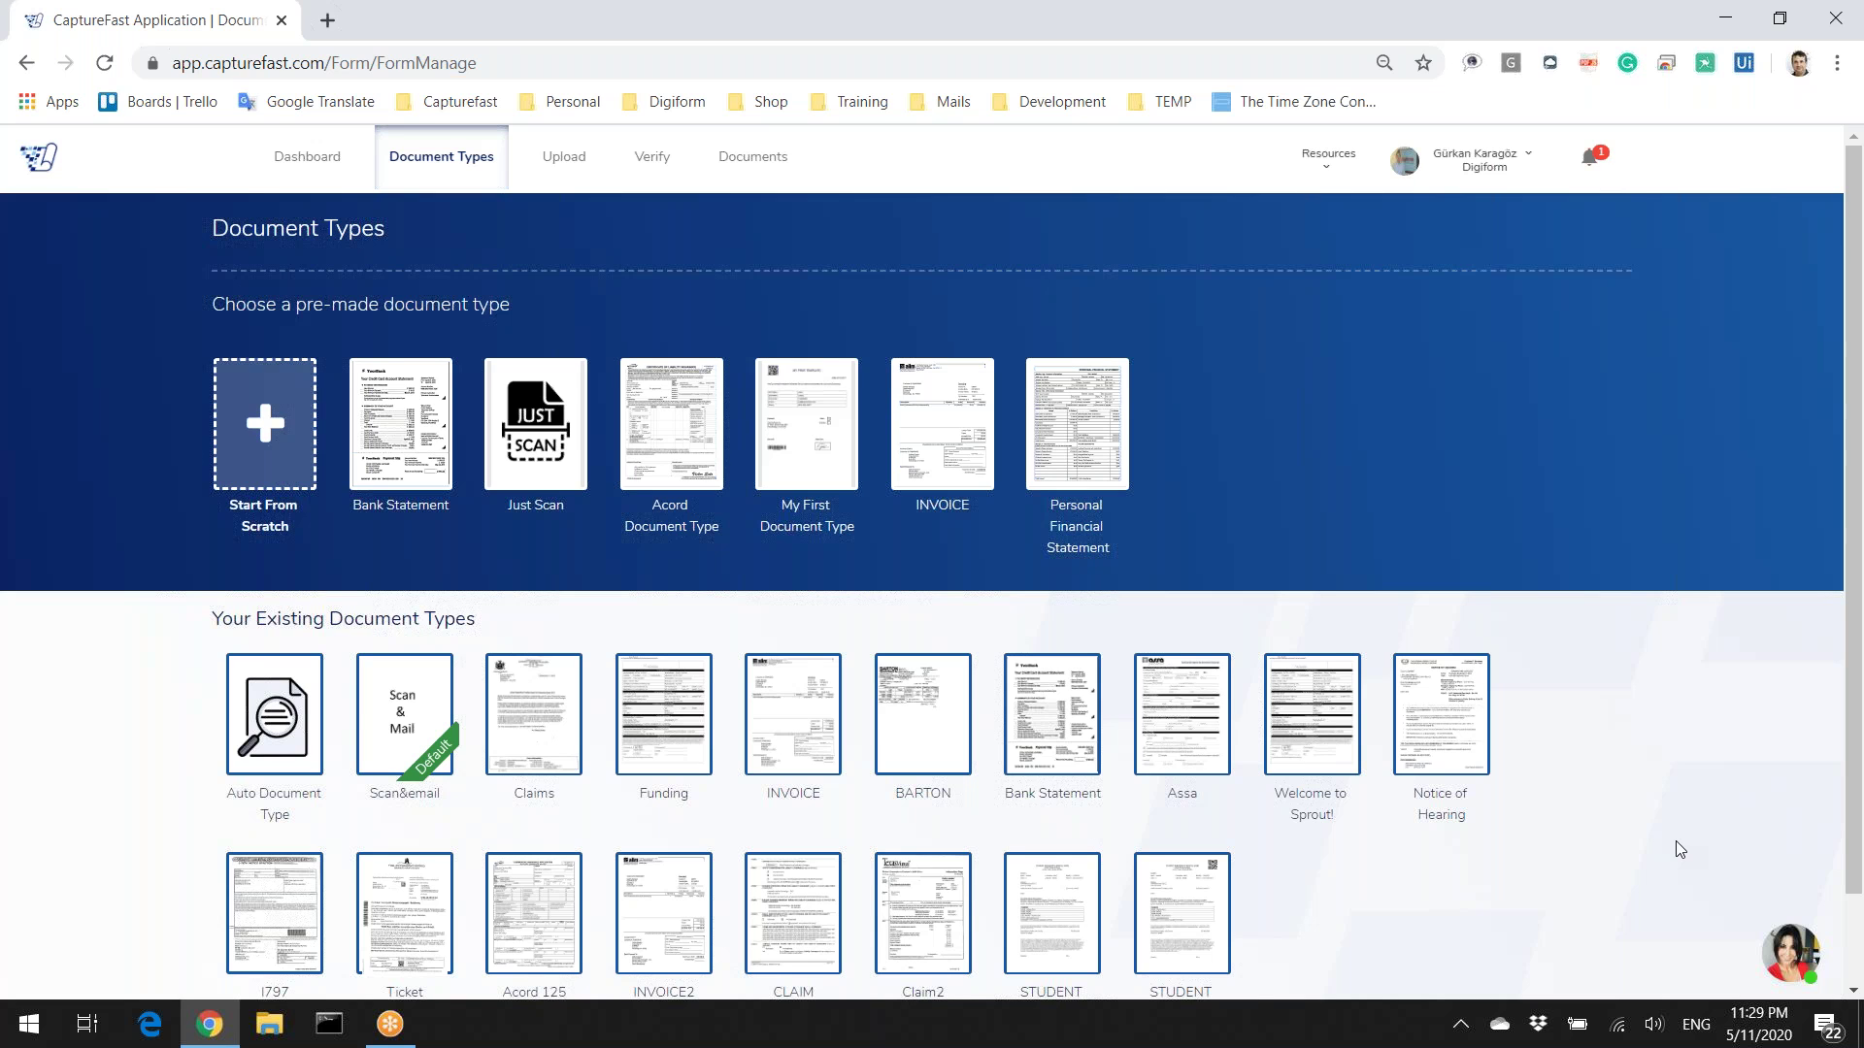
scroll(1359, 679, down, 1)
click(1213, 763)
click(1212, 764)
scroll(1207, 895, down, 1)
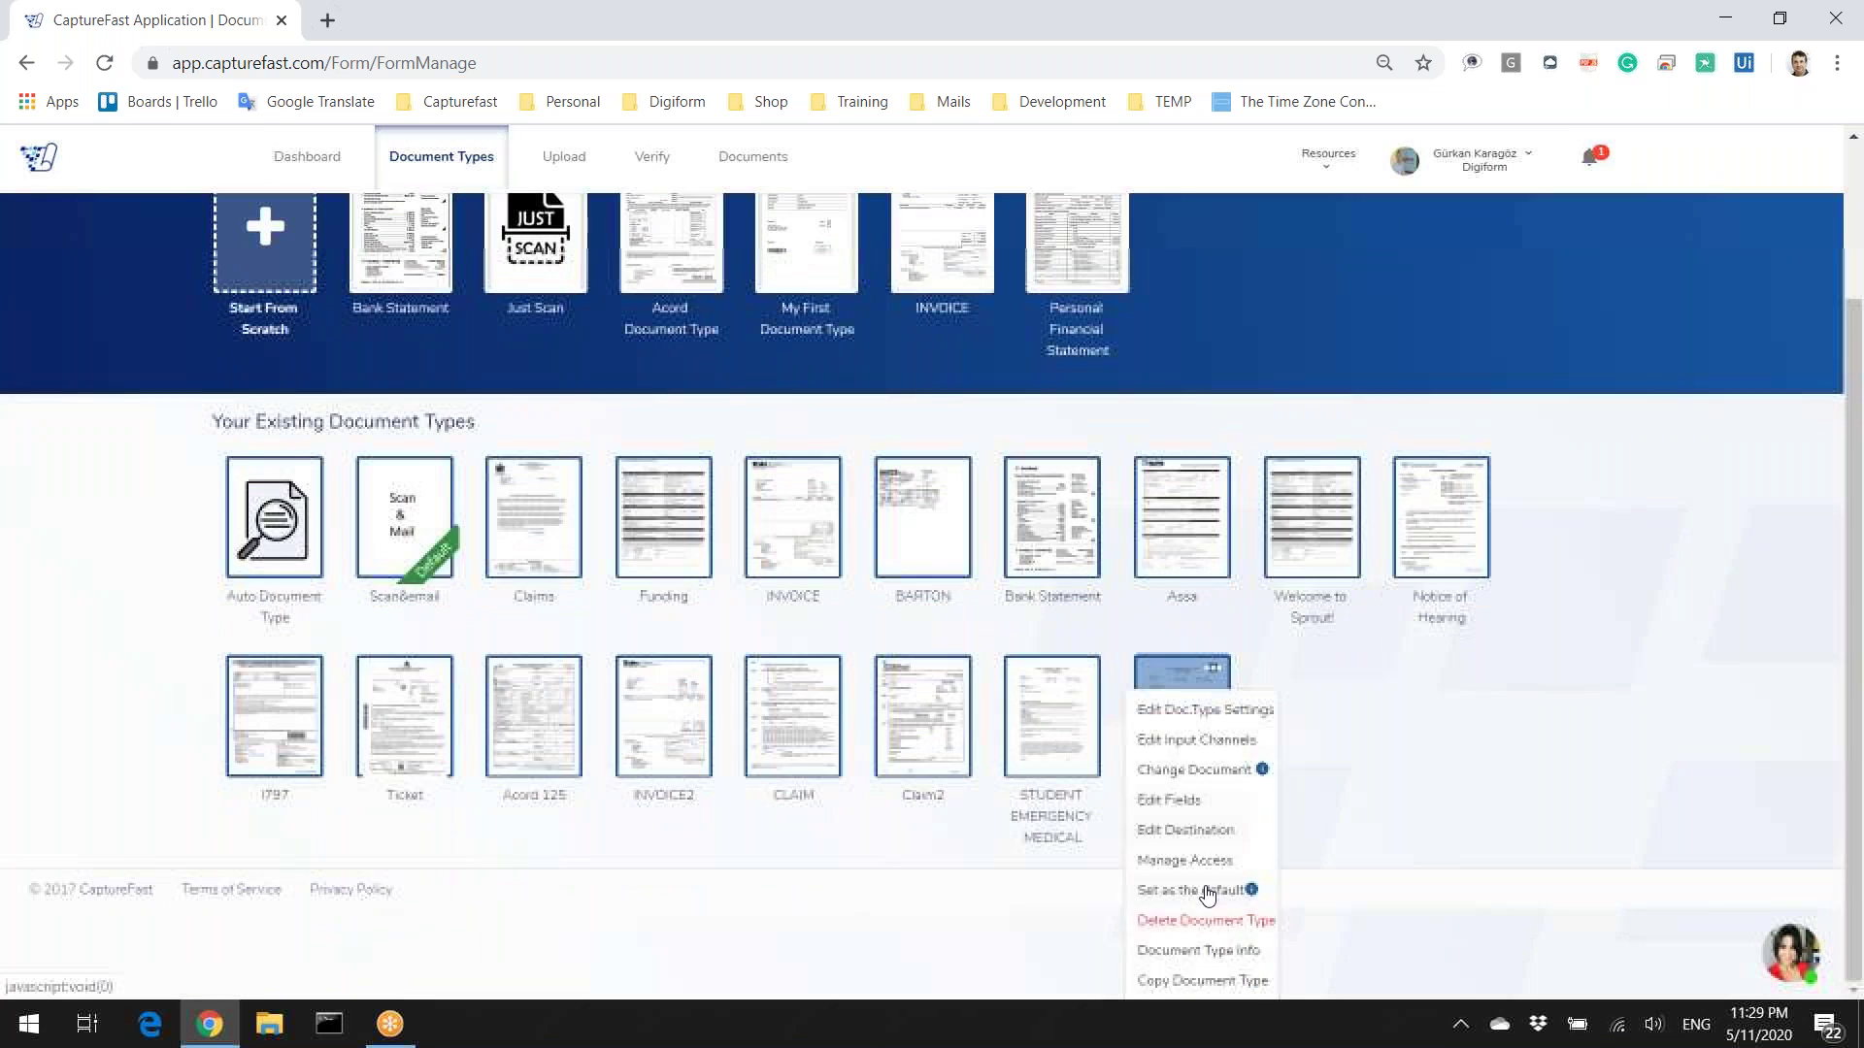
click(1208, 934)
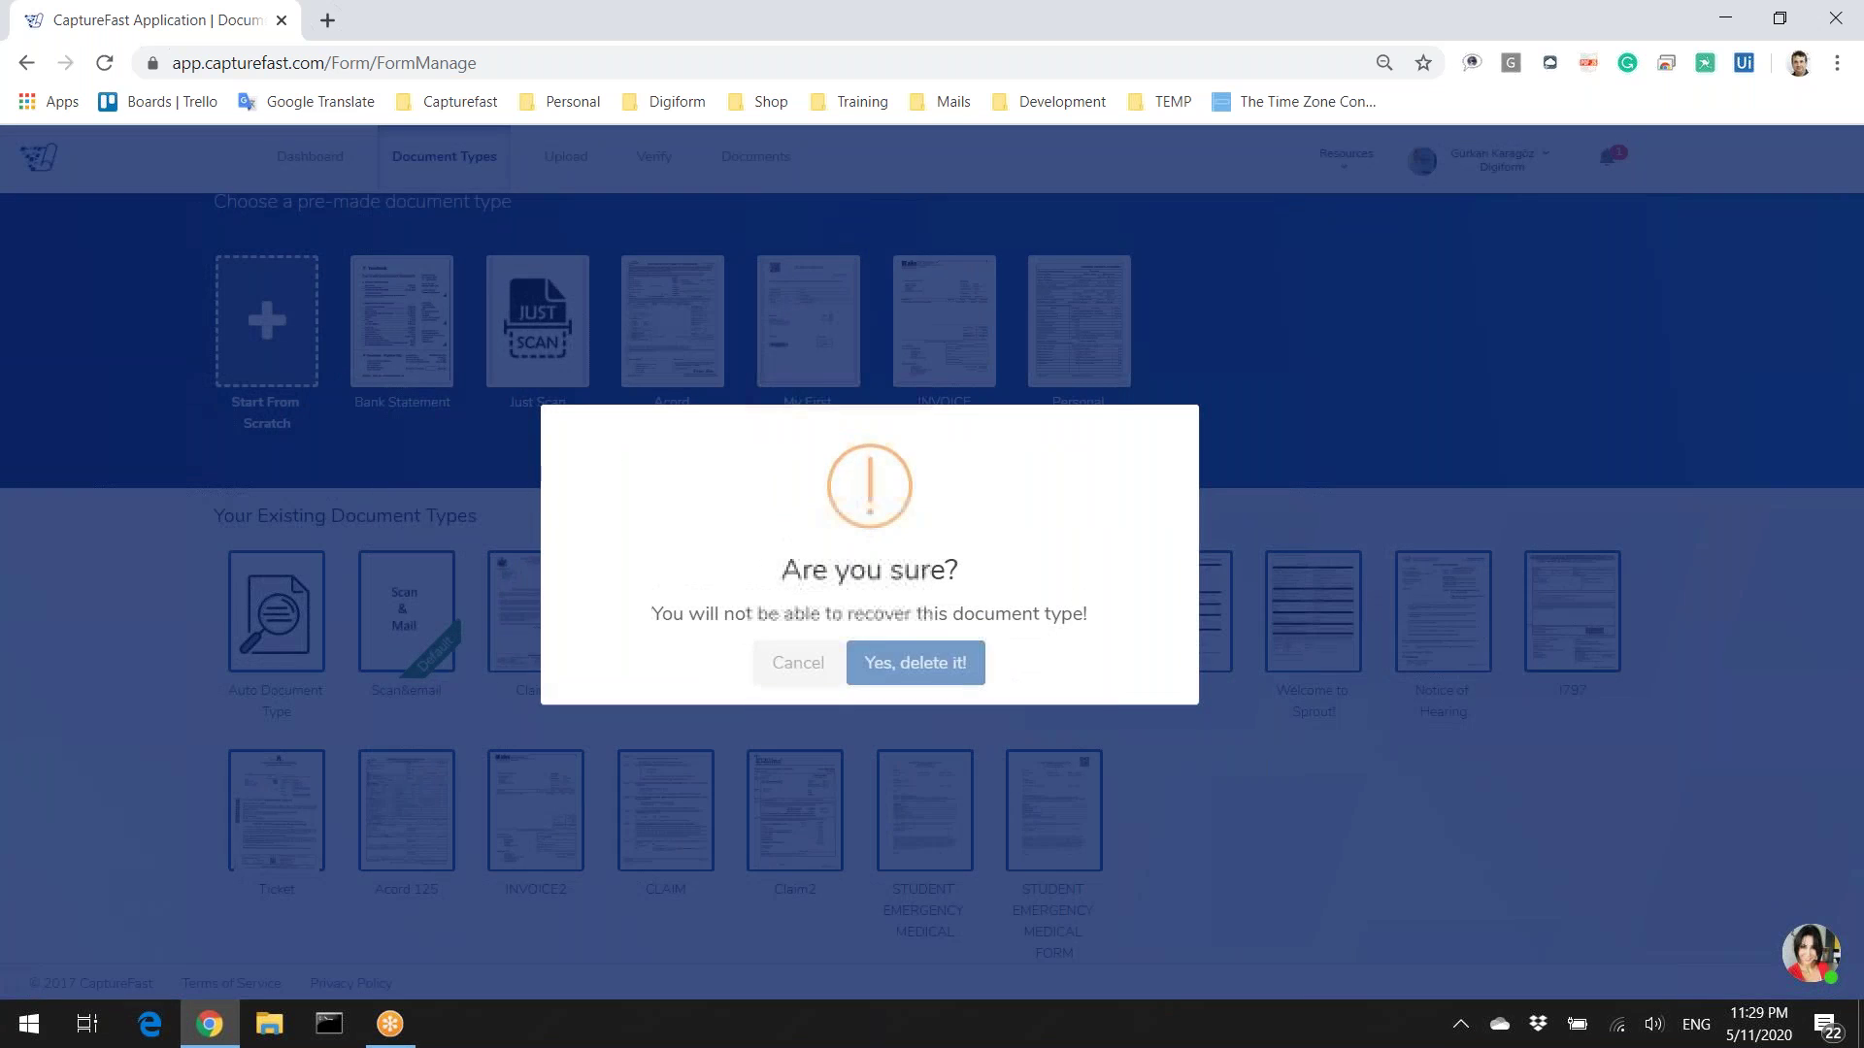
key(Return)
Step: Start a new document type from scratch and upload F1.pdf from the computer as its sample document
click(266, 336)
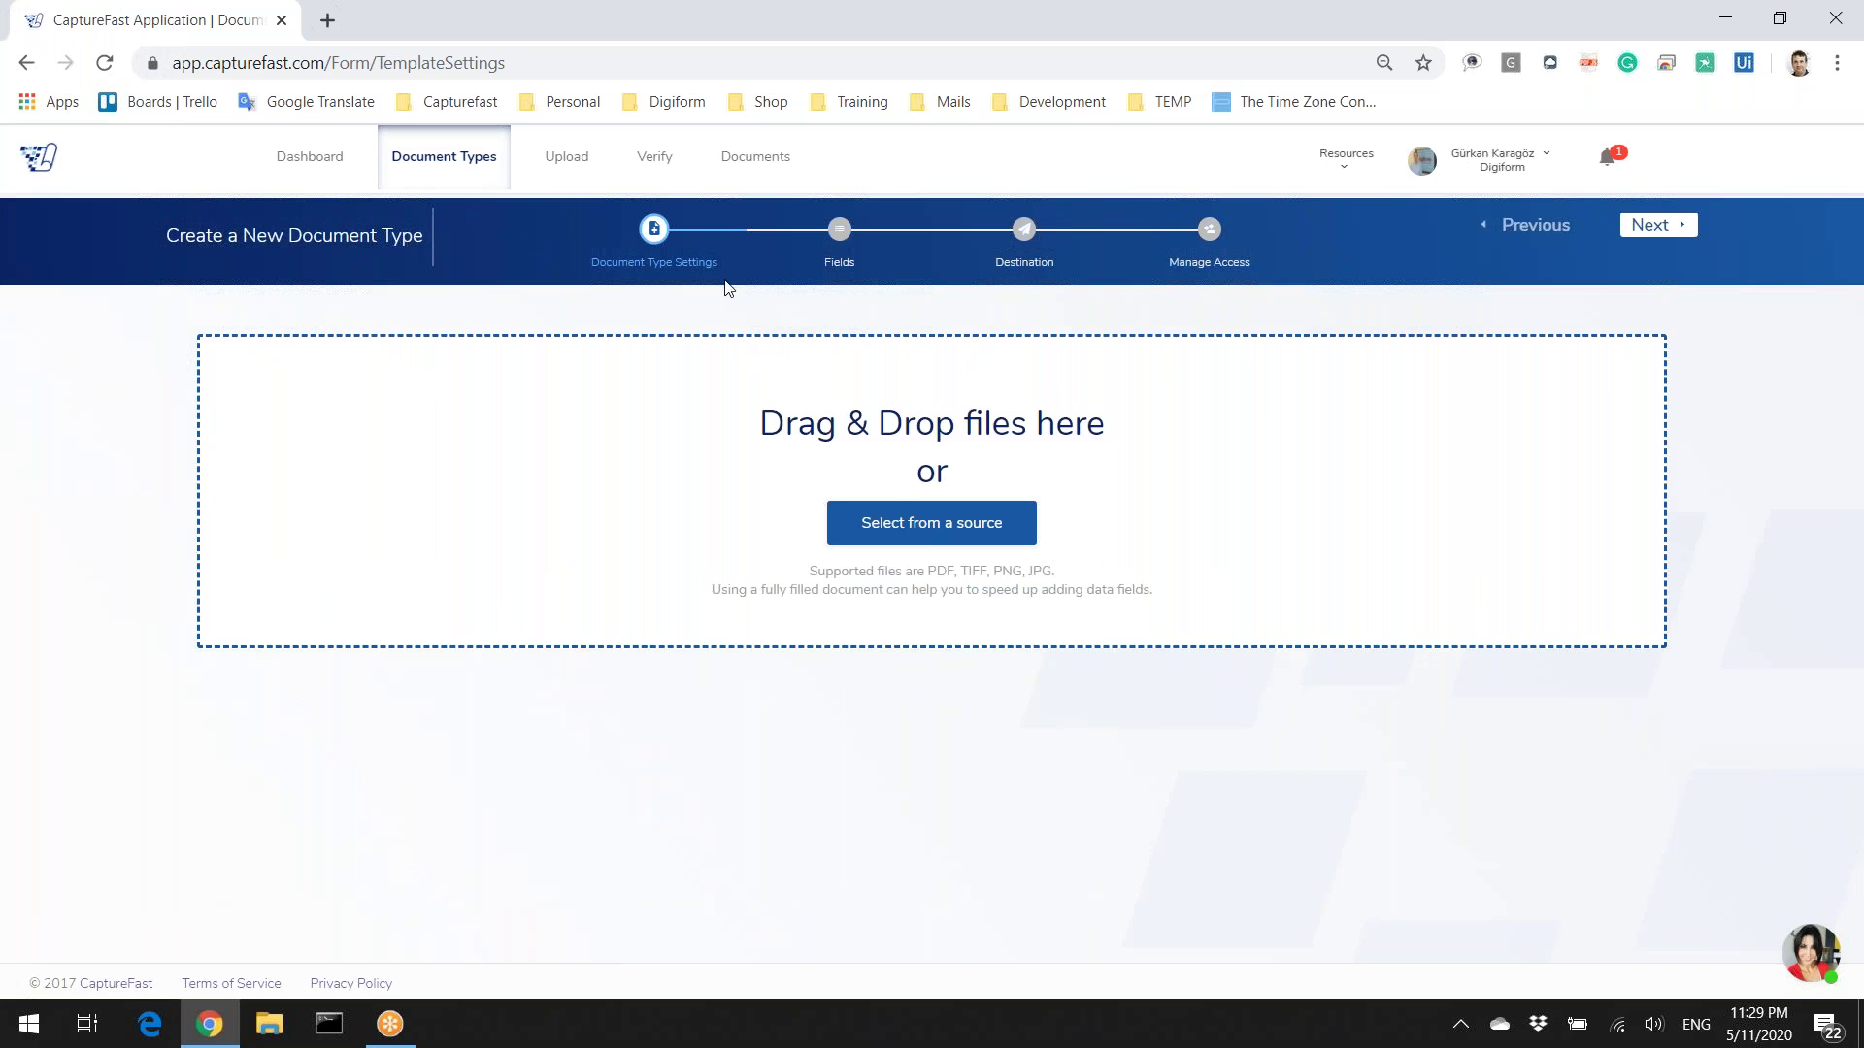
click(953, 527)
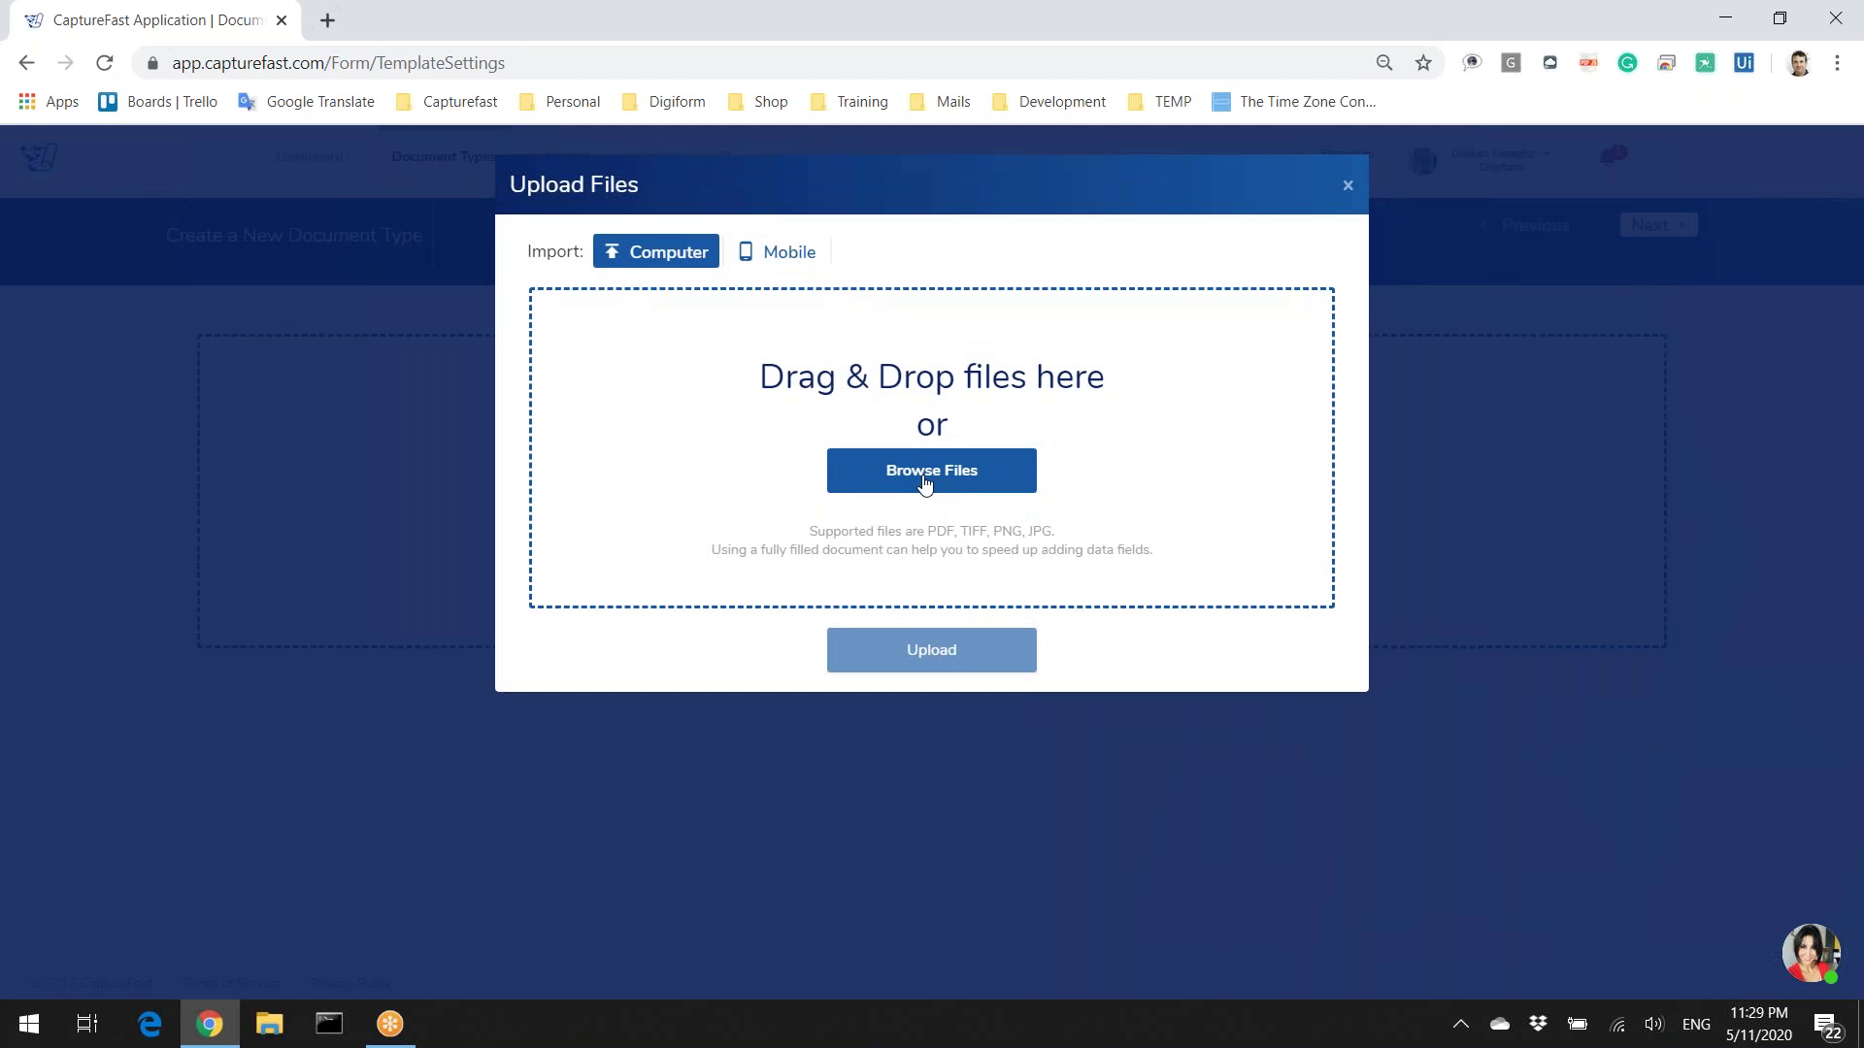
click(923, 483)
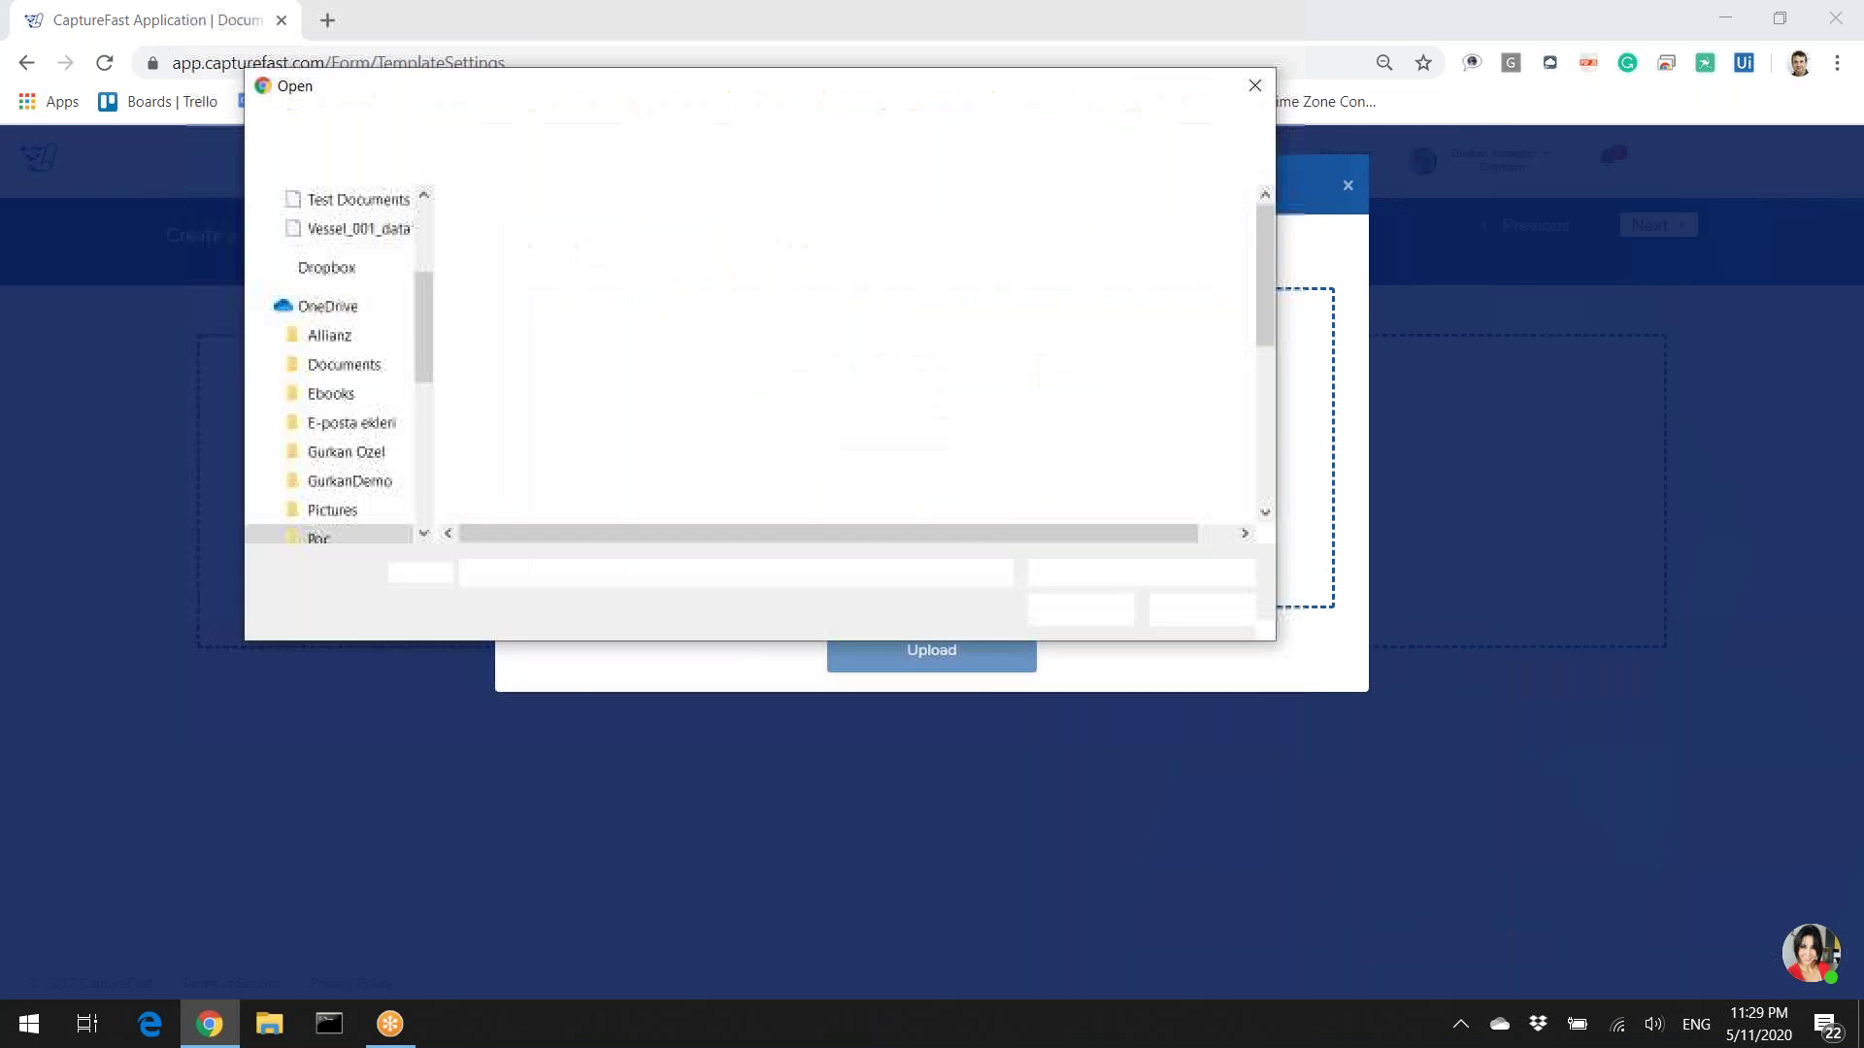
scroll(617, 408, down, 4)
click(583, 404)
click(1093, 604)
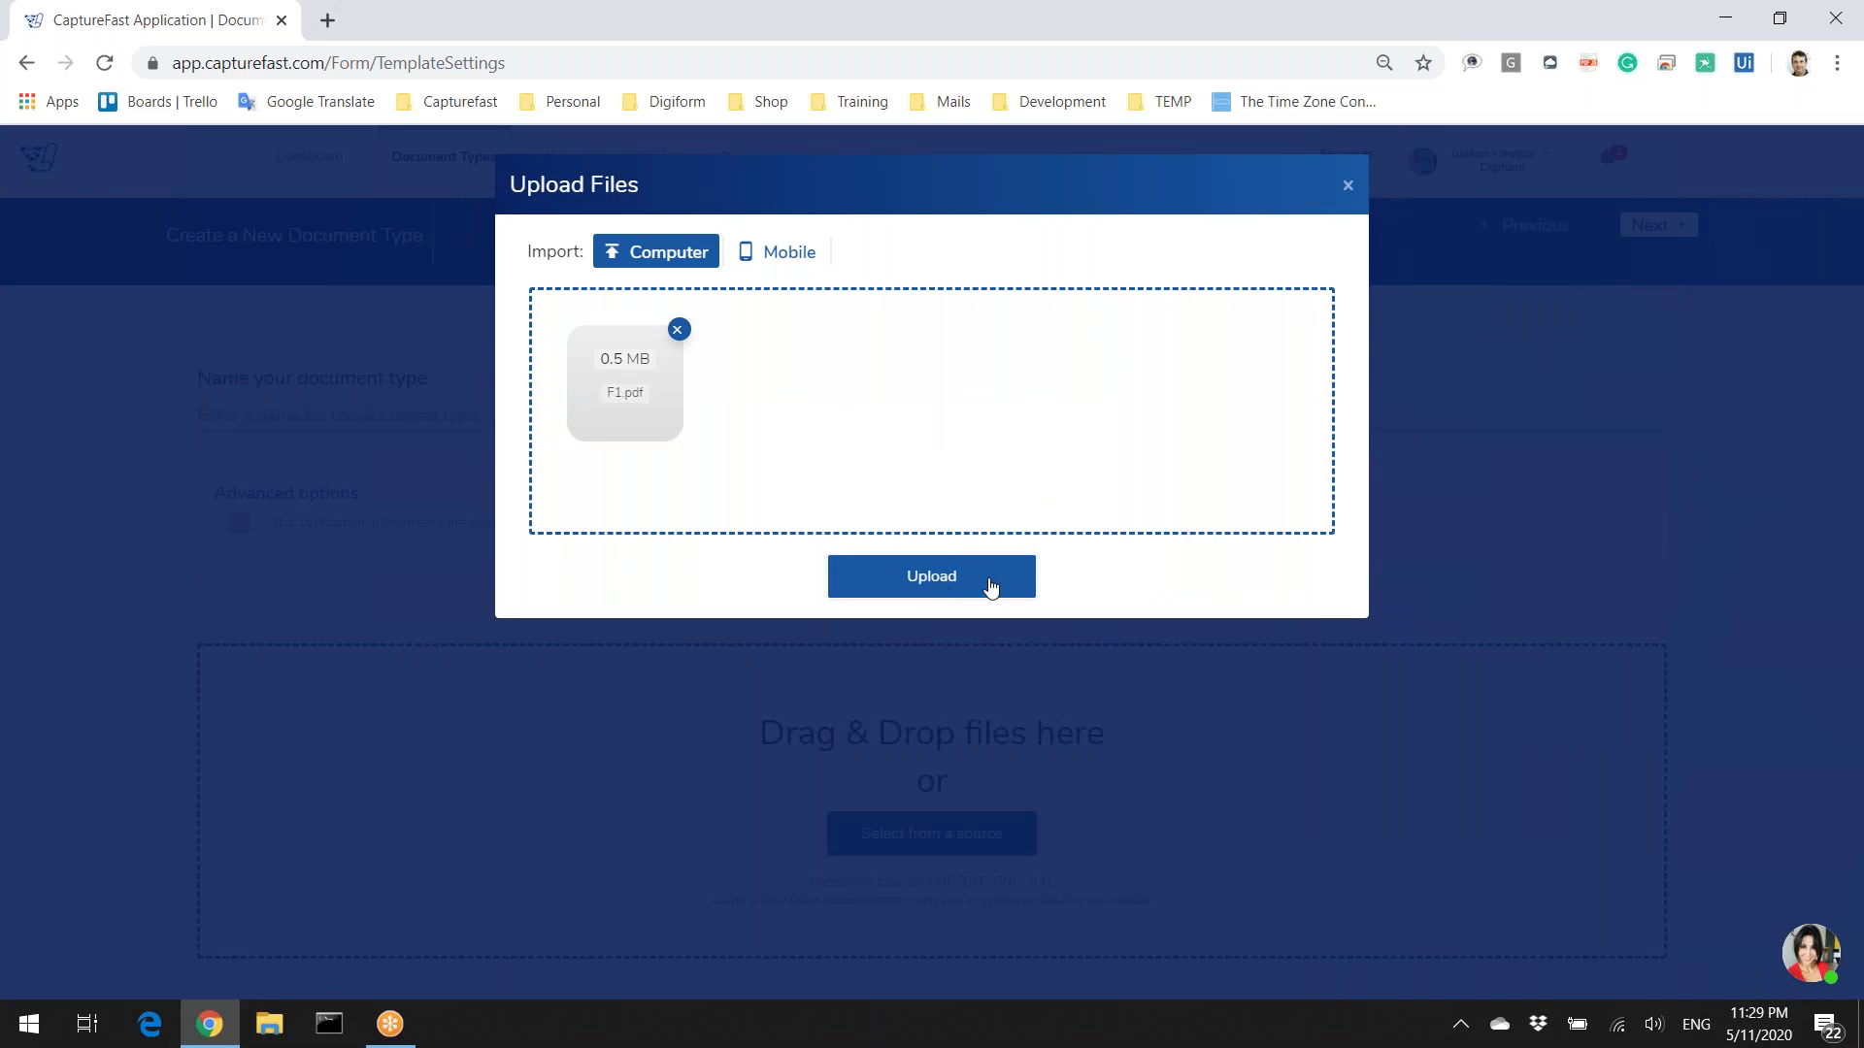
click(929, 579)
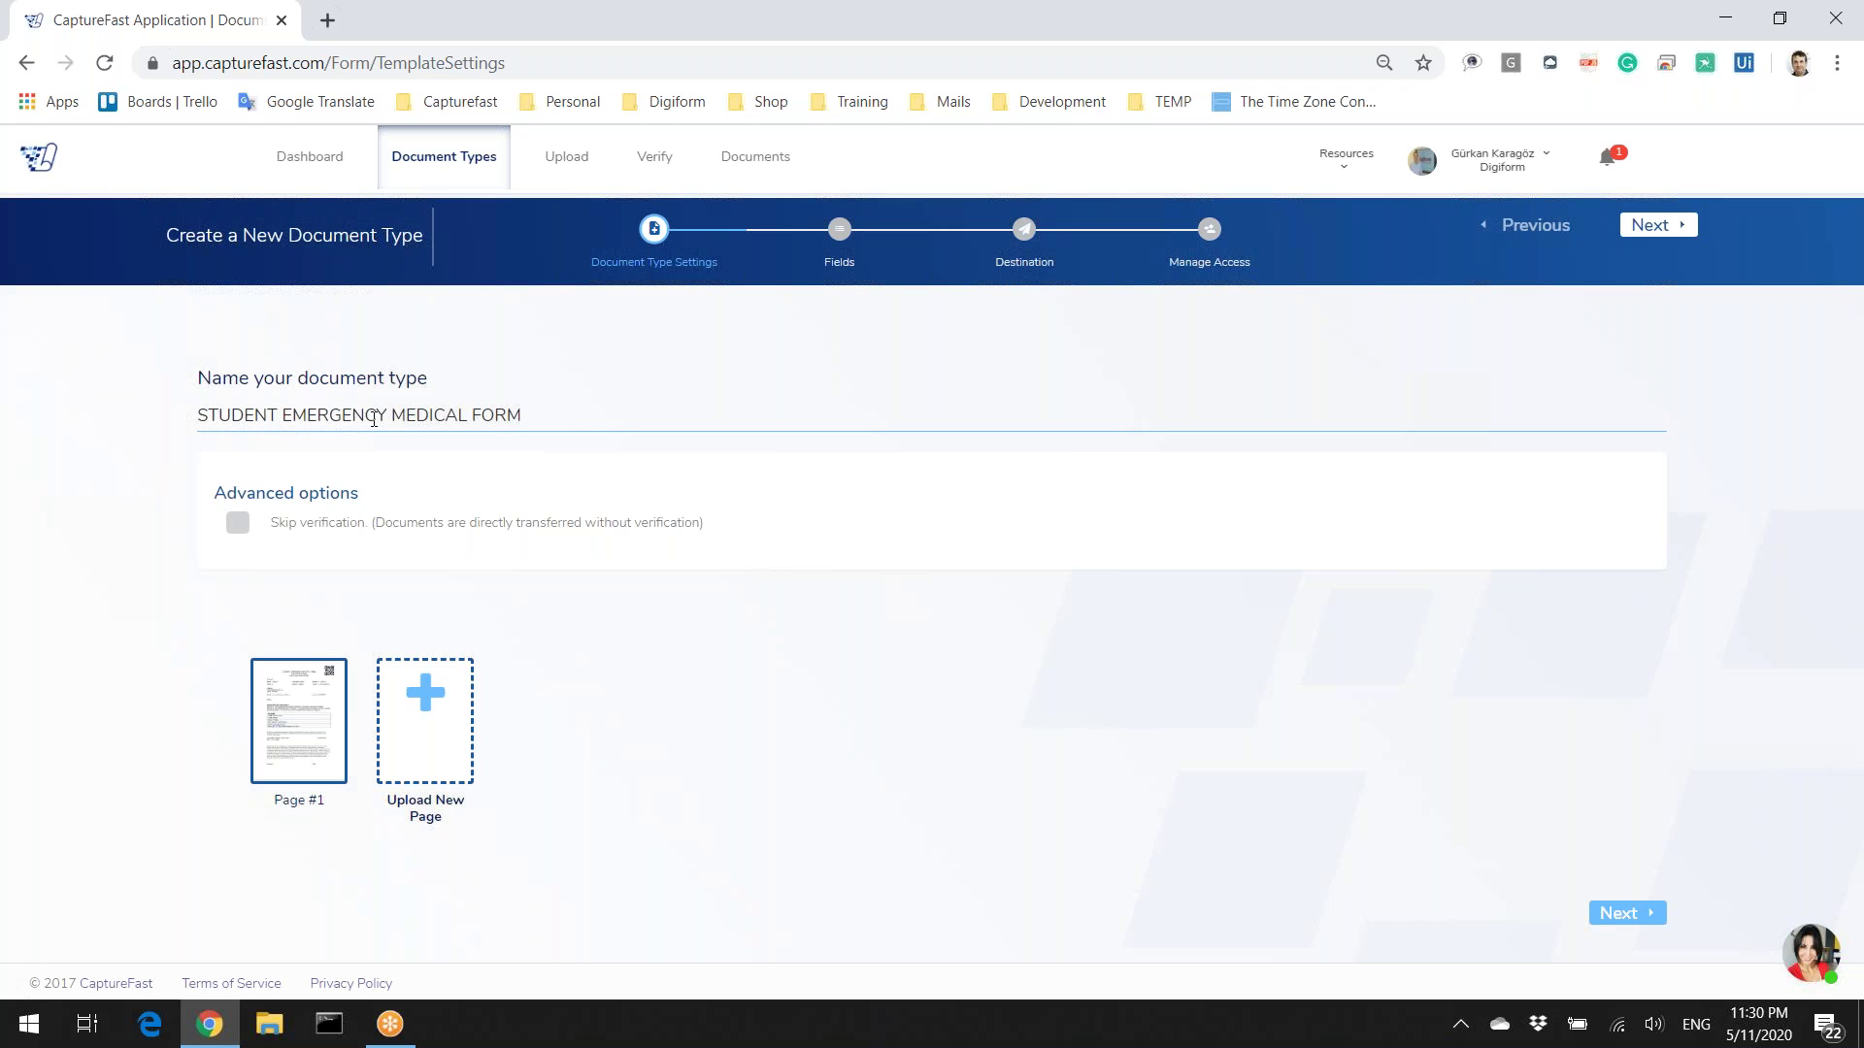
Step: Proceed to the field setup and create the student's Name, Last name, Birthday, Grade, State ID and Phone fields from the form
click(1625, 914)
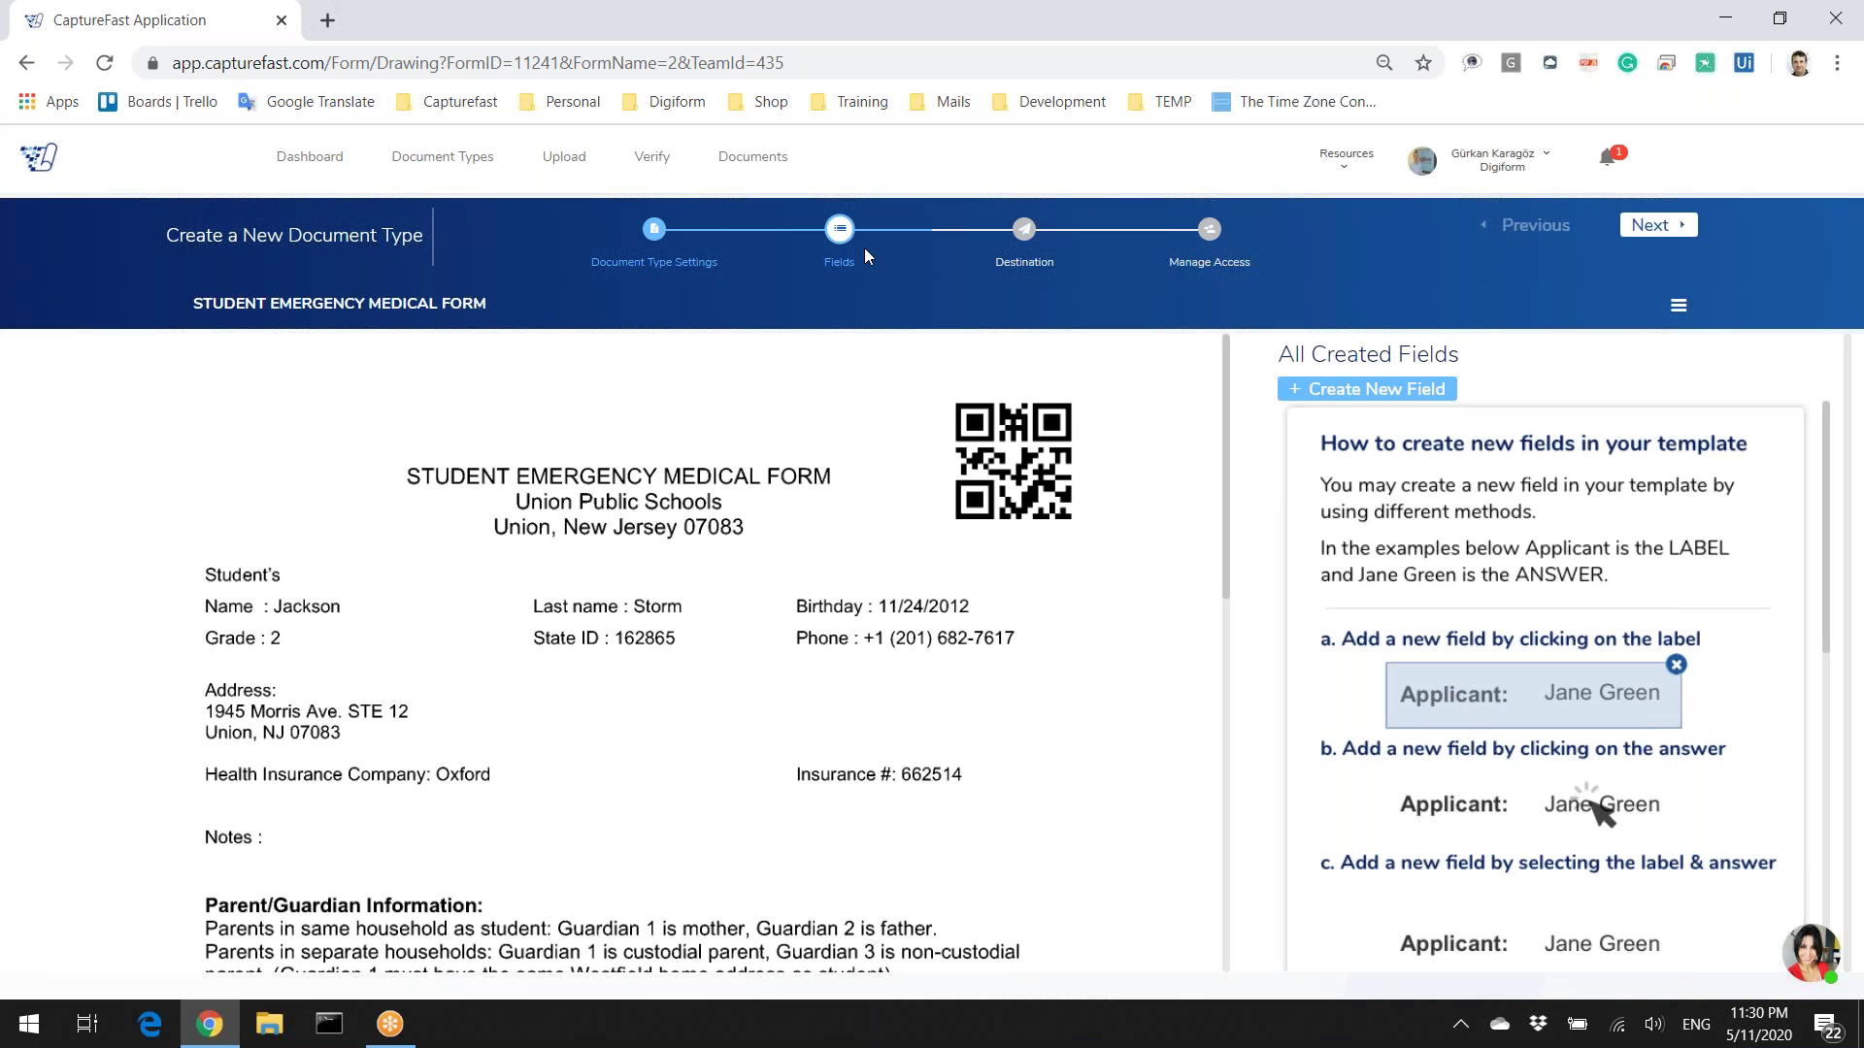
click(301, 612)
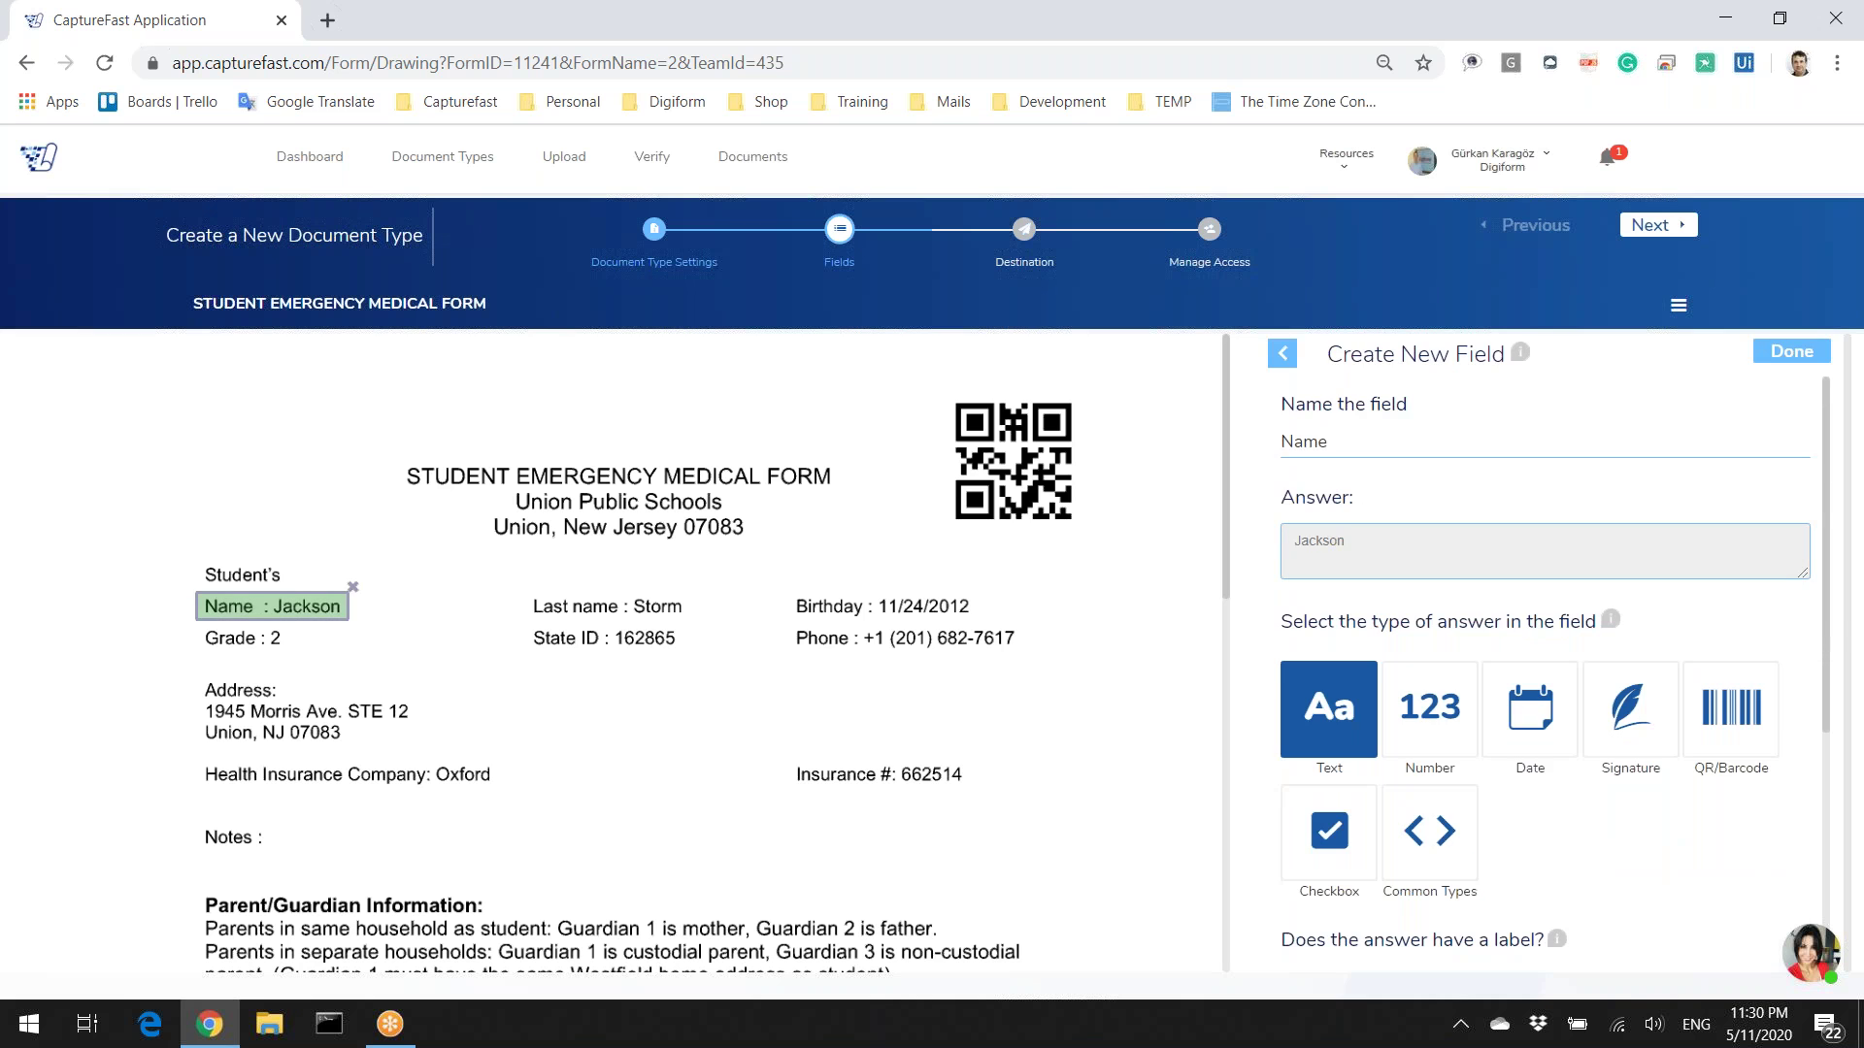
click(594, 611)
click(847, 612)
click(222, 639)
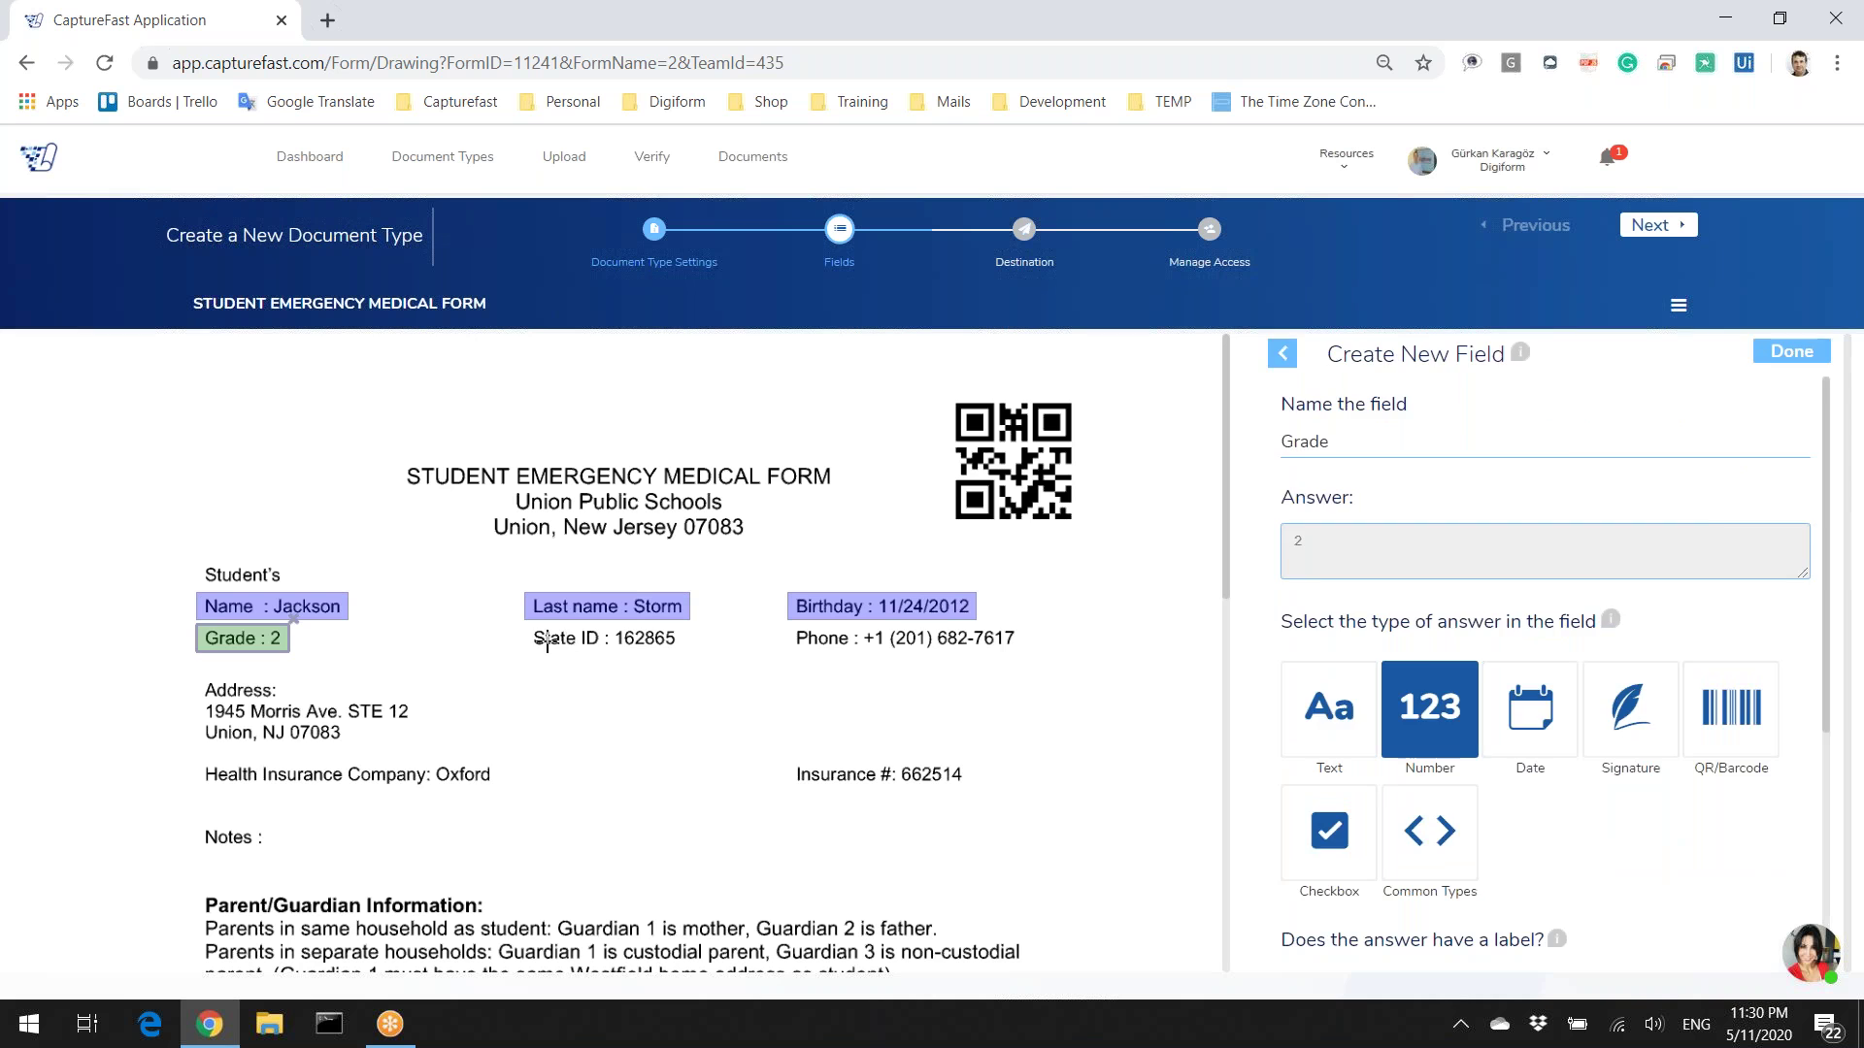
click(582, 640)
click(837, 637)
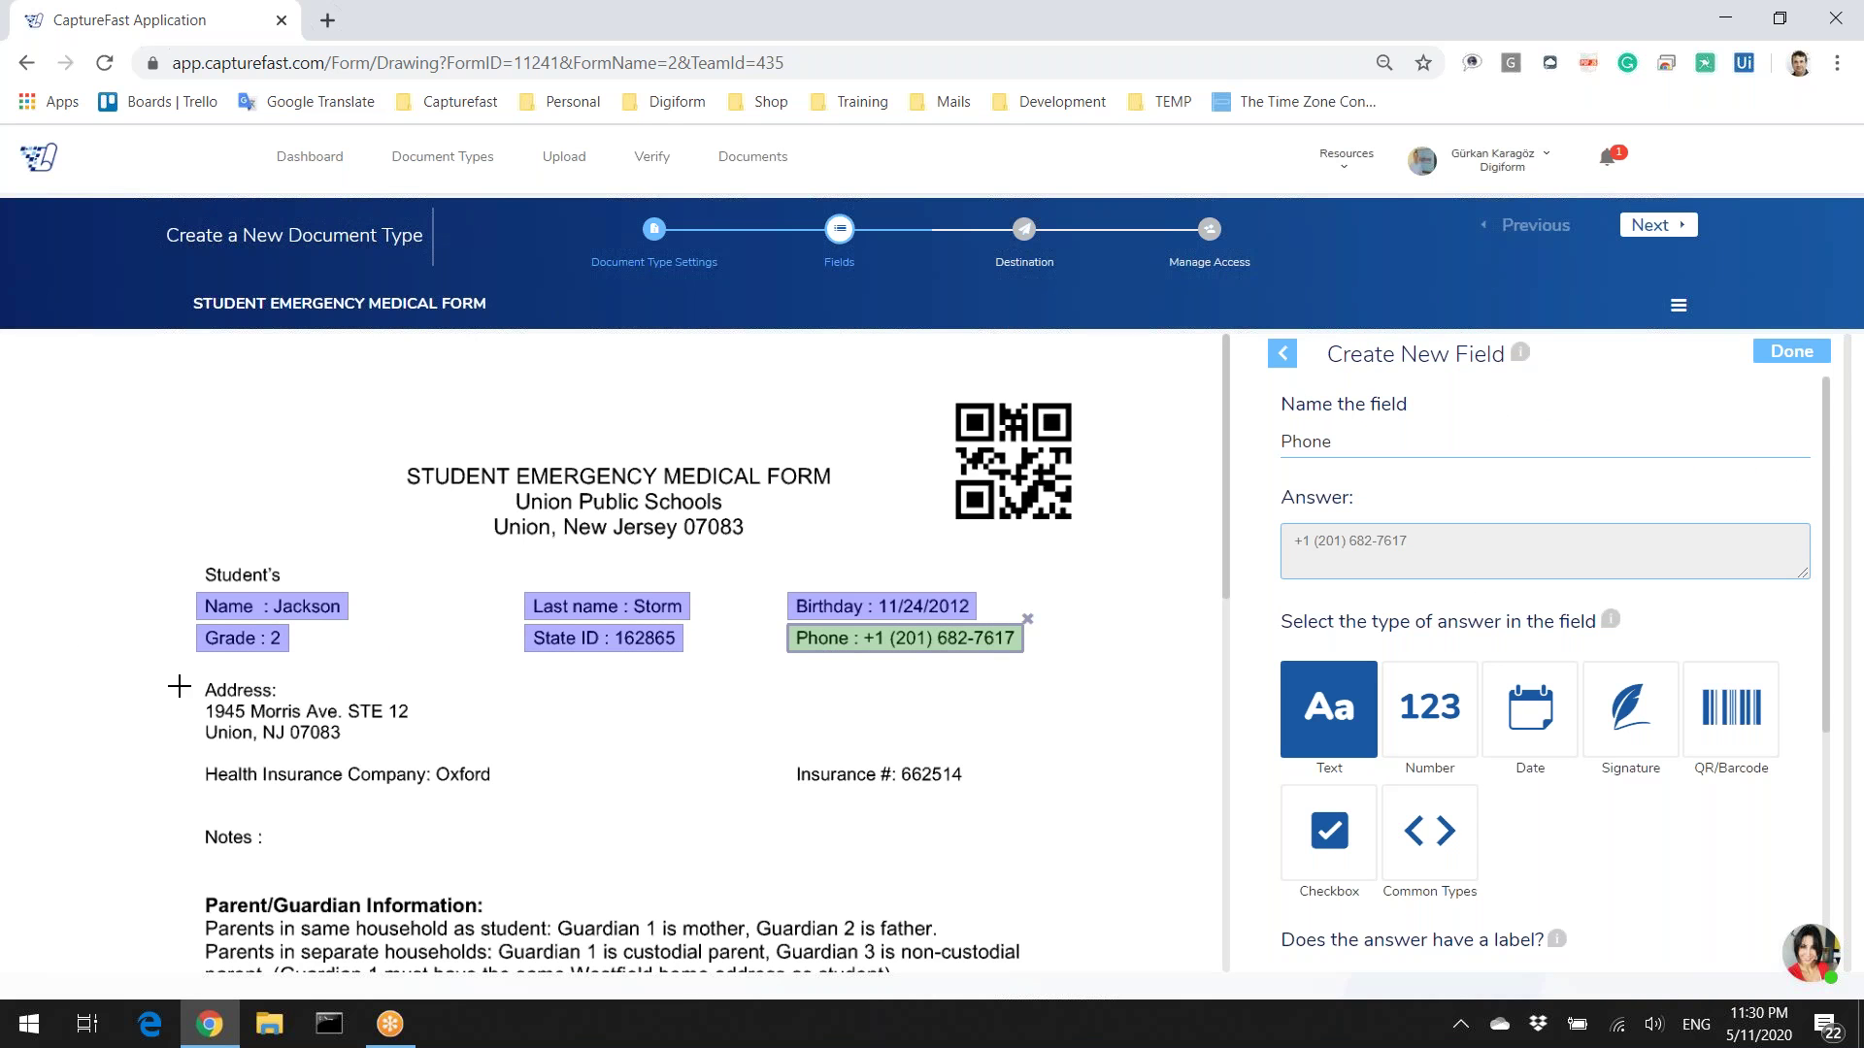
Step: Create an Address field covering the student's multi-line address block, plus the Health Insurance Company and Insurance # fields
drag(195, 670, 549, 819)
drag(542, 745, 553, 750)
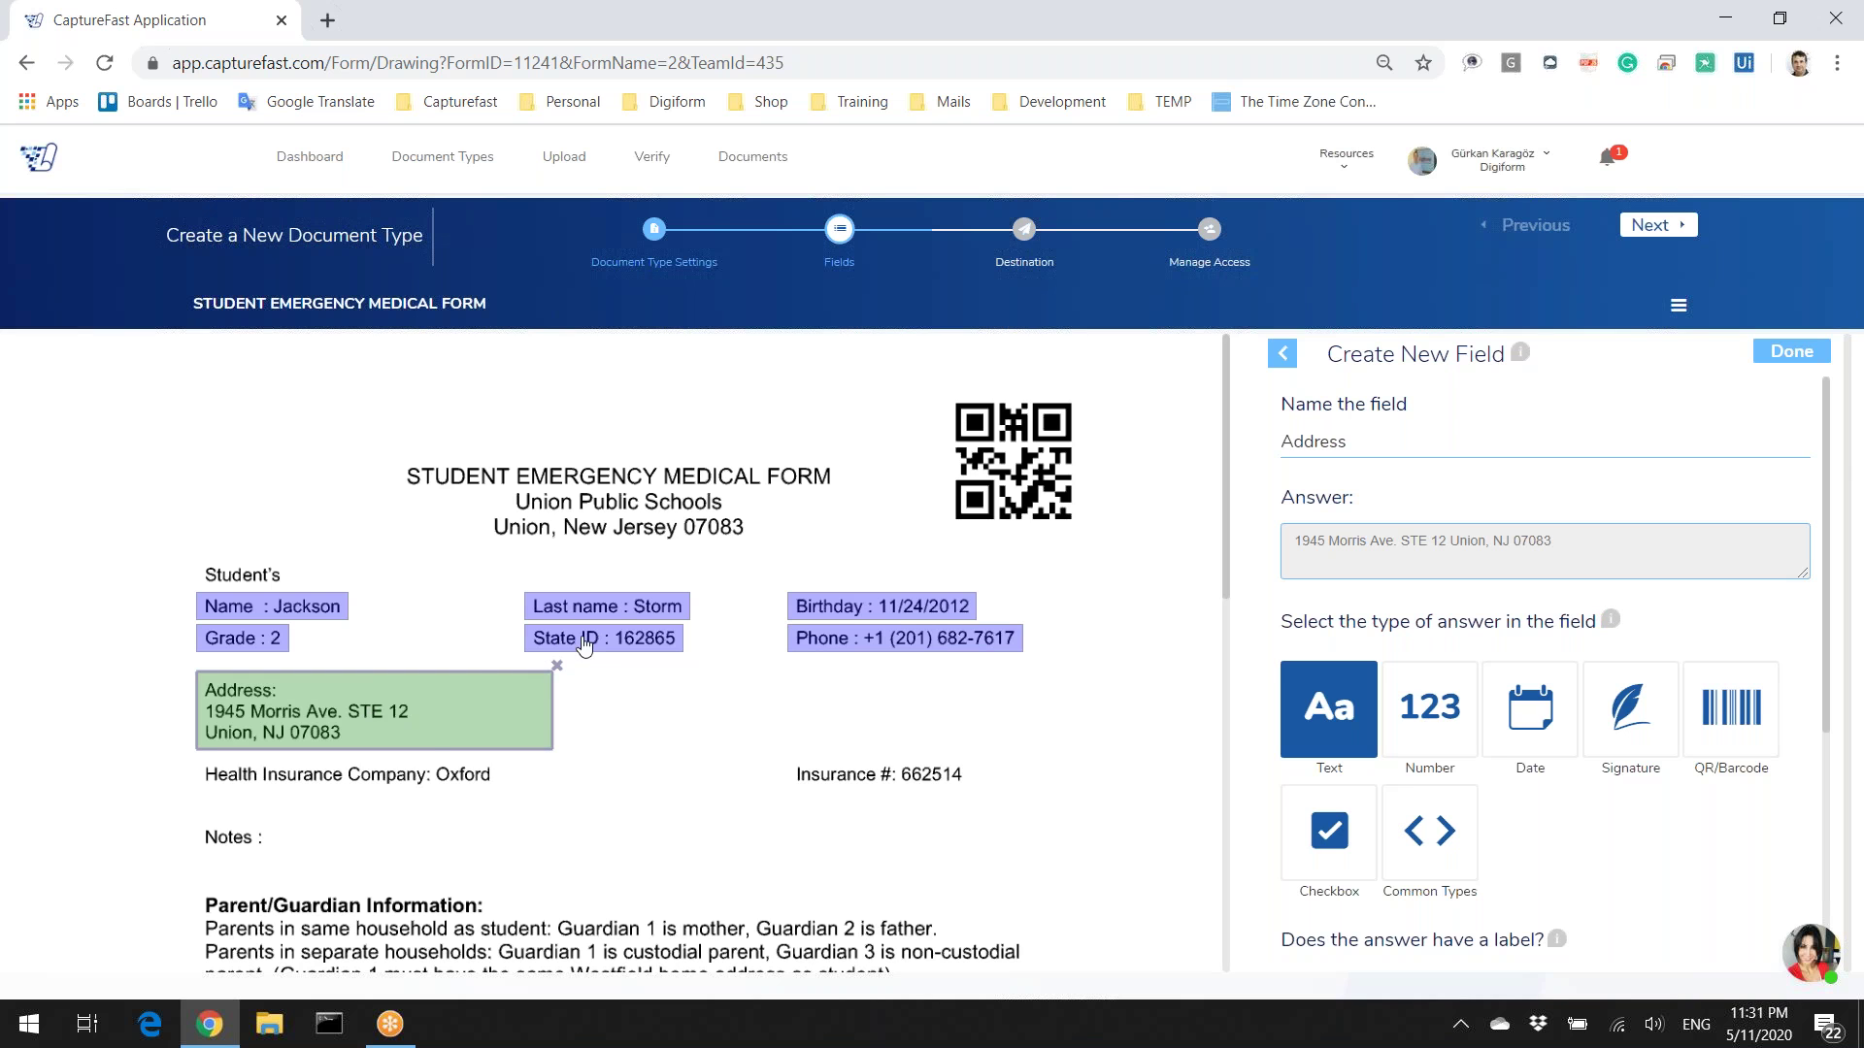
click(366, 773)
click(842, 776)
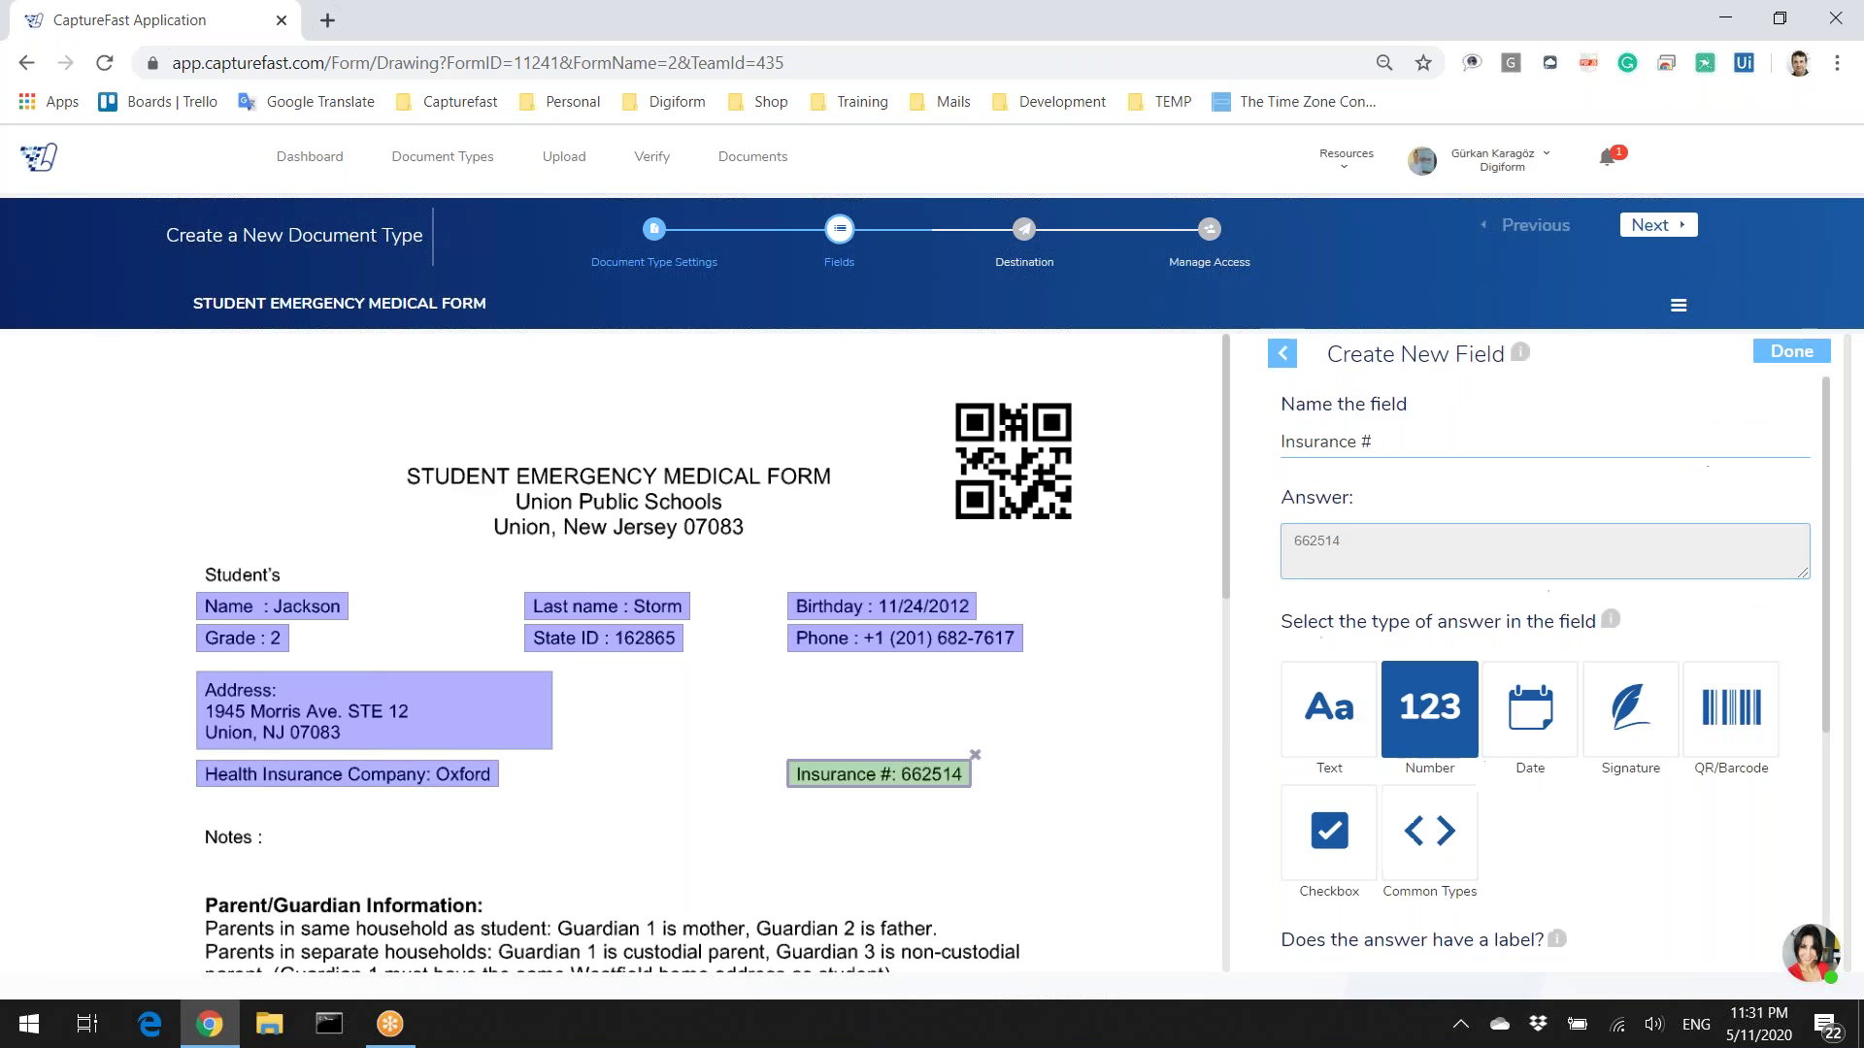
Step: Create fields for the parent's name, home phone, work phone, cell phone, email and address in the PARENT table
scroll(321, 645, down, 4)
click(257, 686)
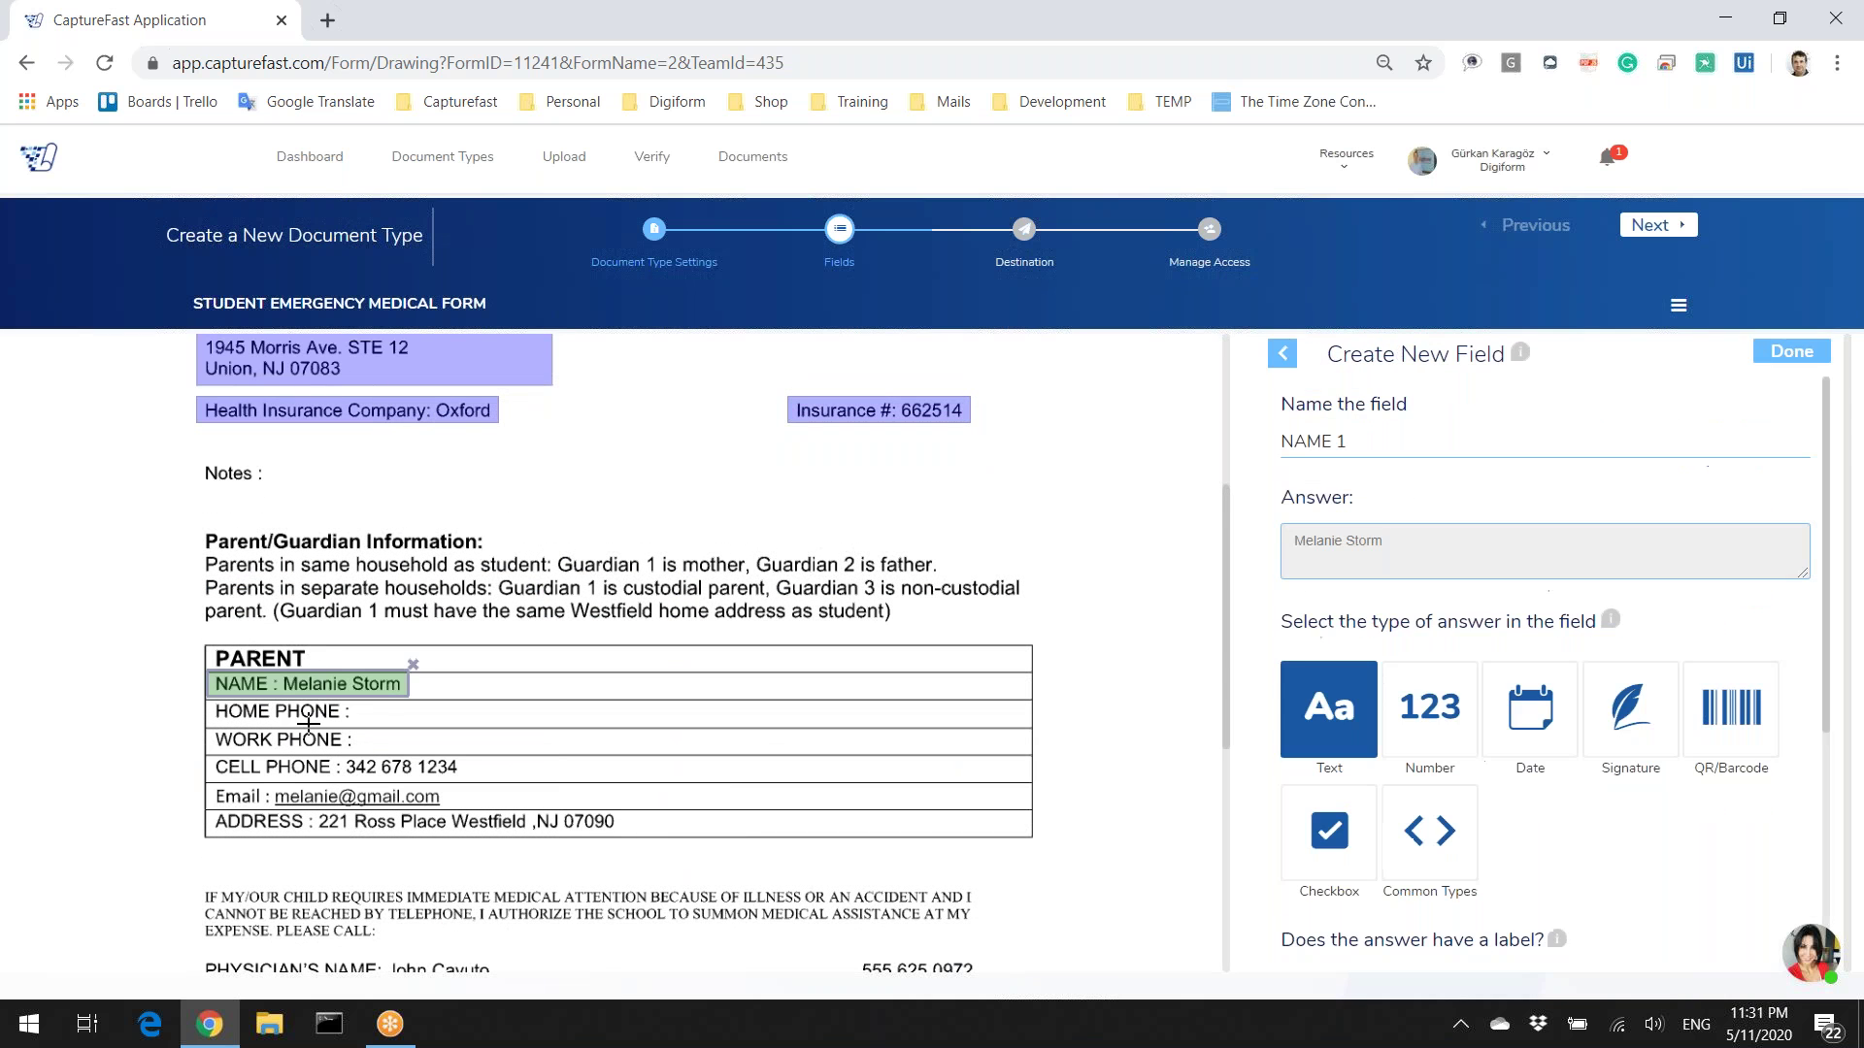
click(308, 723)
click(342, 741)
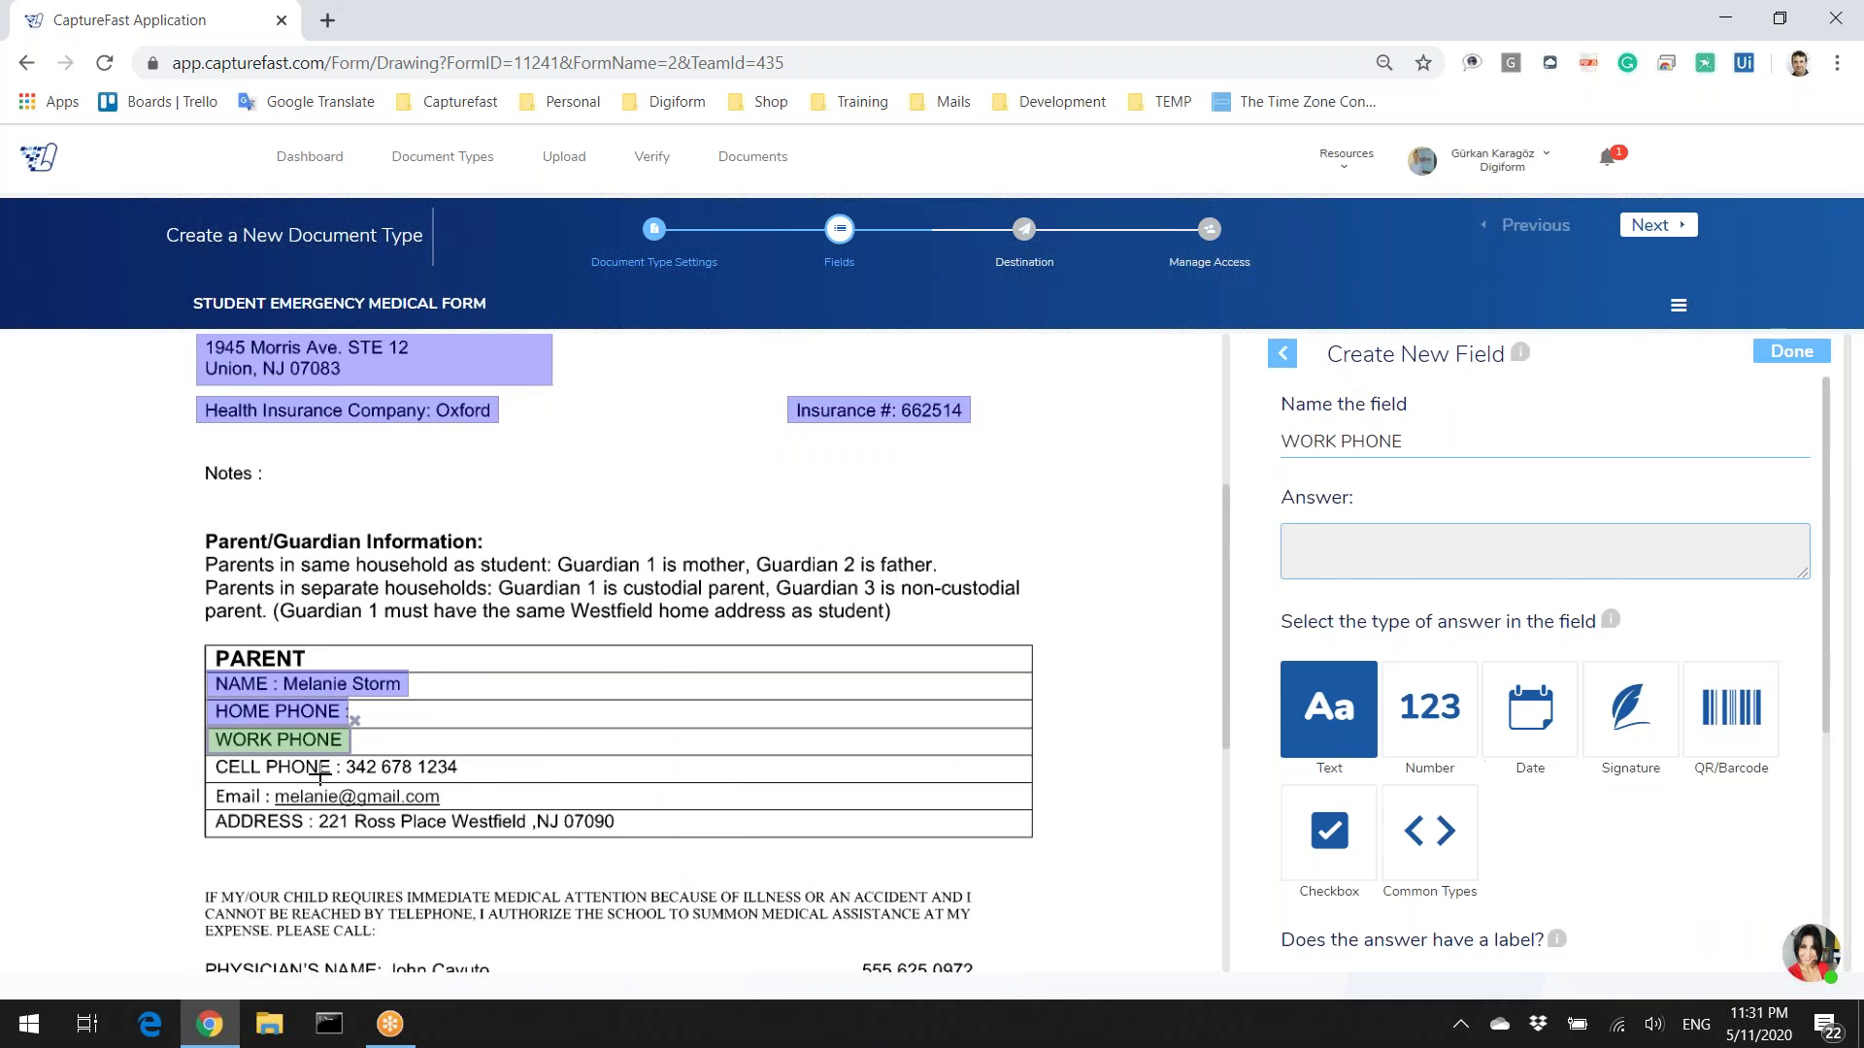
click(354, 771)
click(370, 795)
scroll(448, 829, down, 4)
click(407, 458)
Step: Create fields for the physician's name, the physician's phone number and the Date beside the signature, and finish field creation
click(452, 606)
click(944, 606)
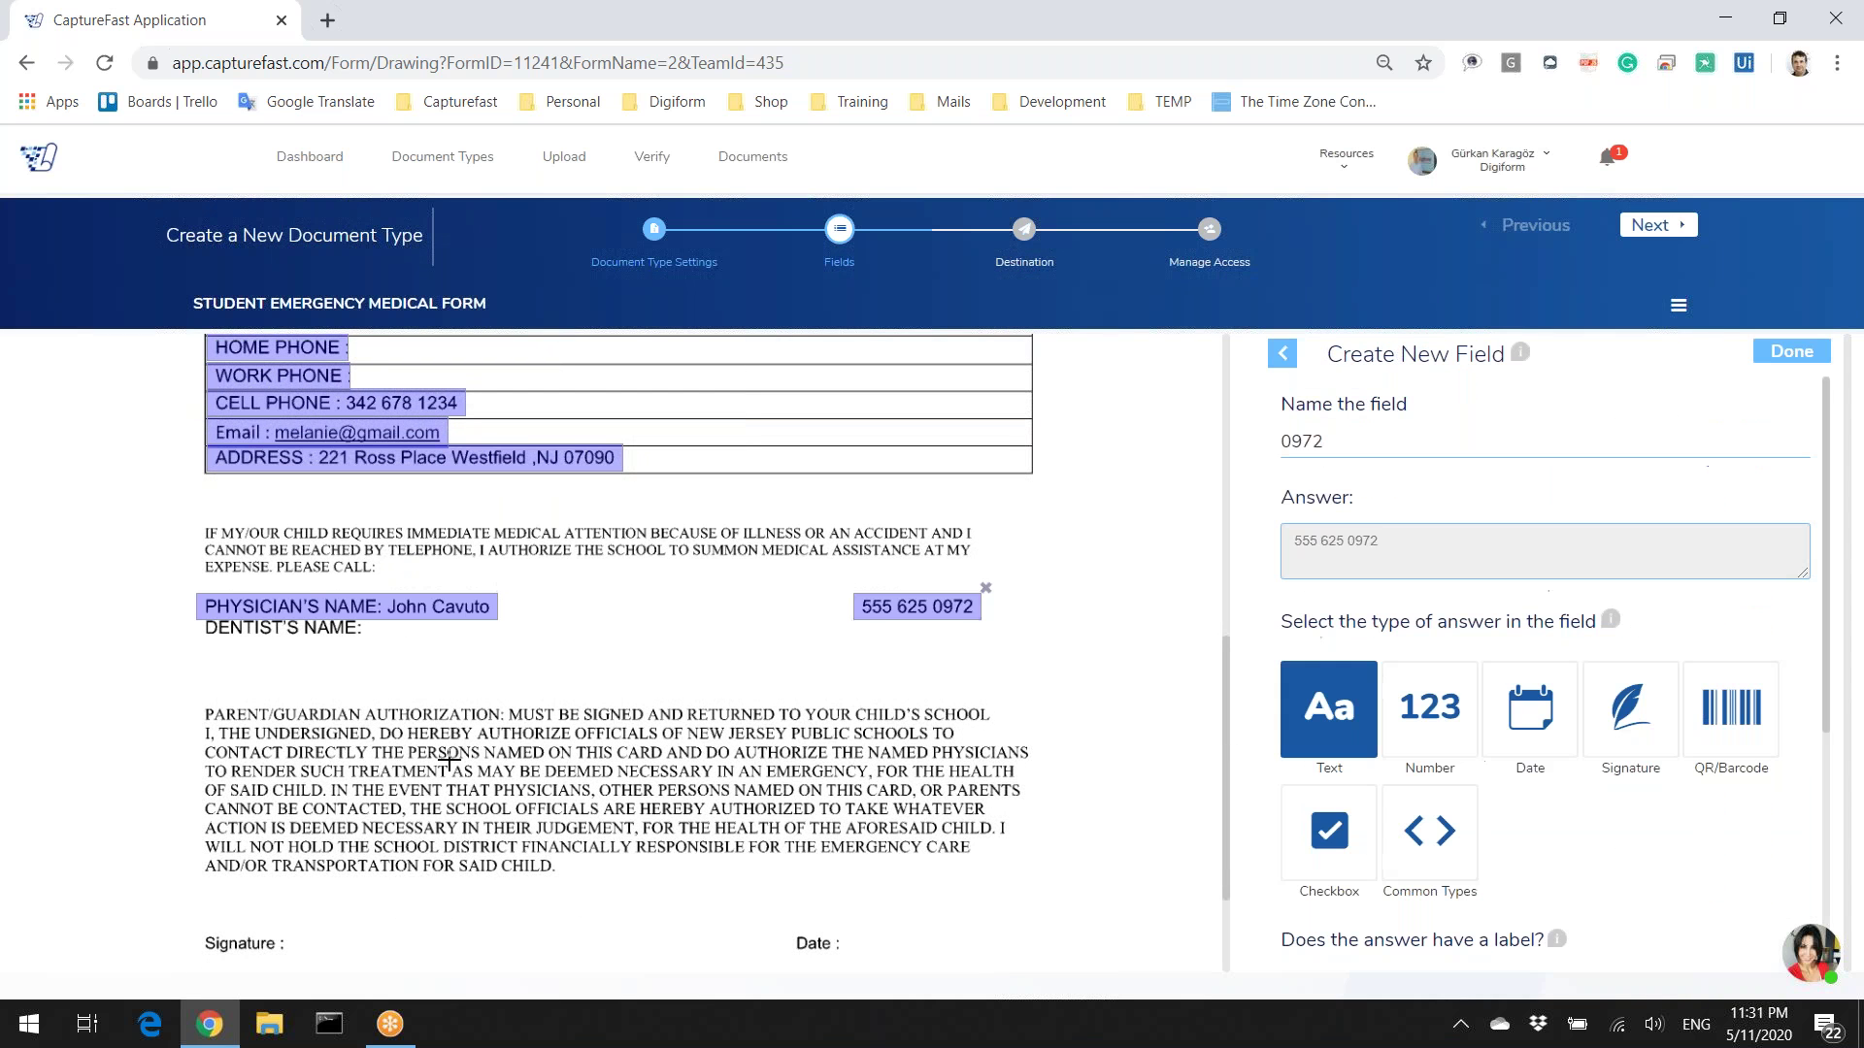
scroll(919, 773, down, 2)
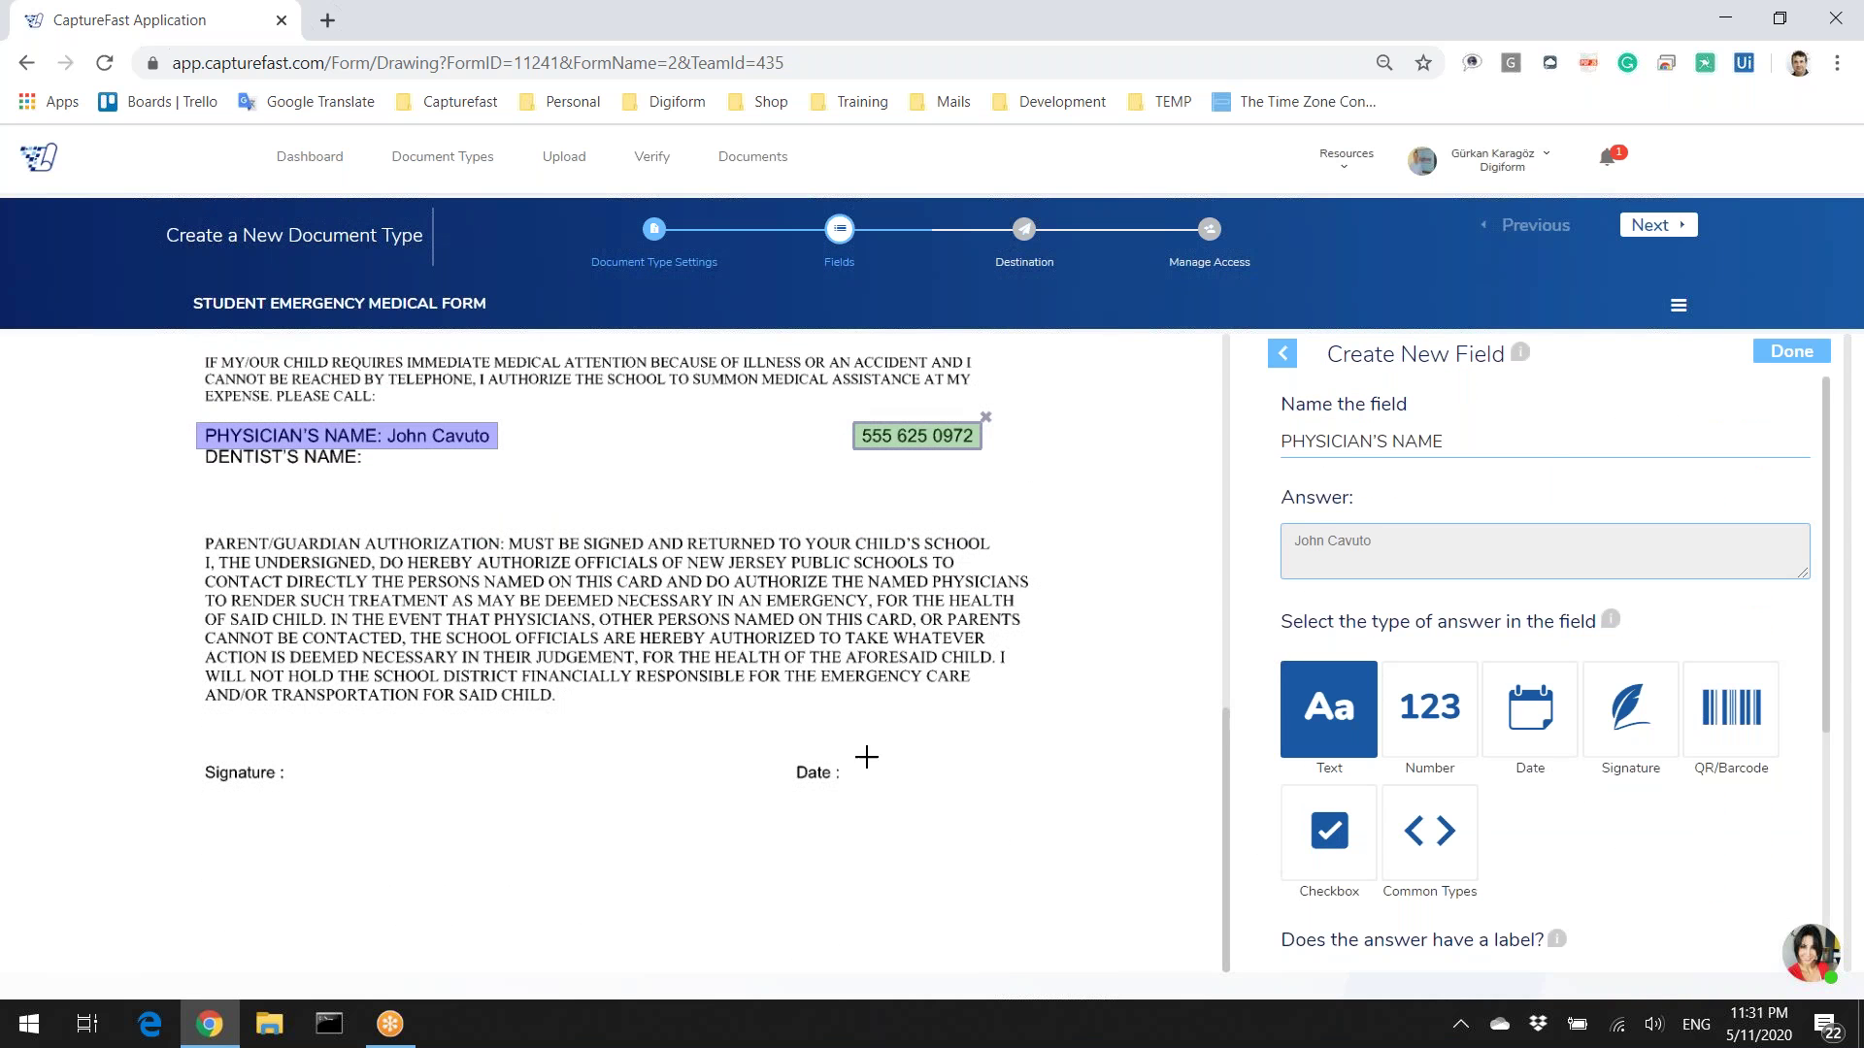
click(813, 771)
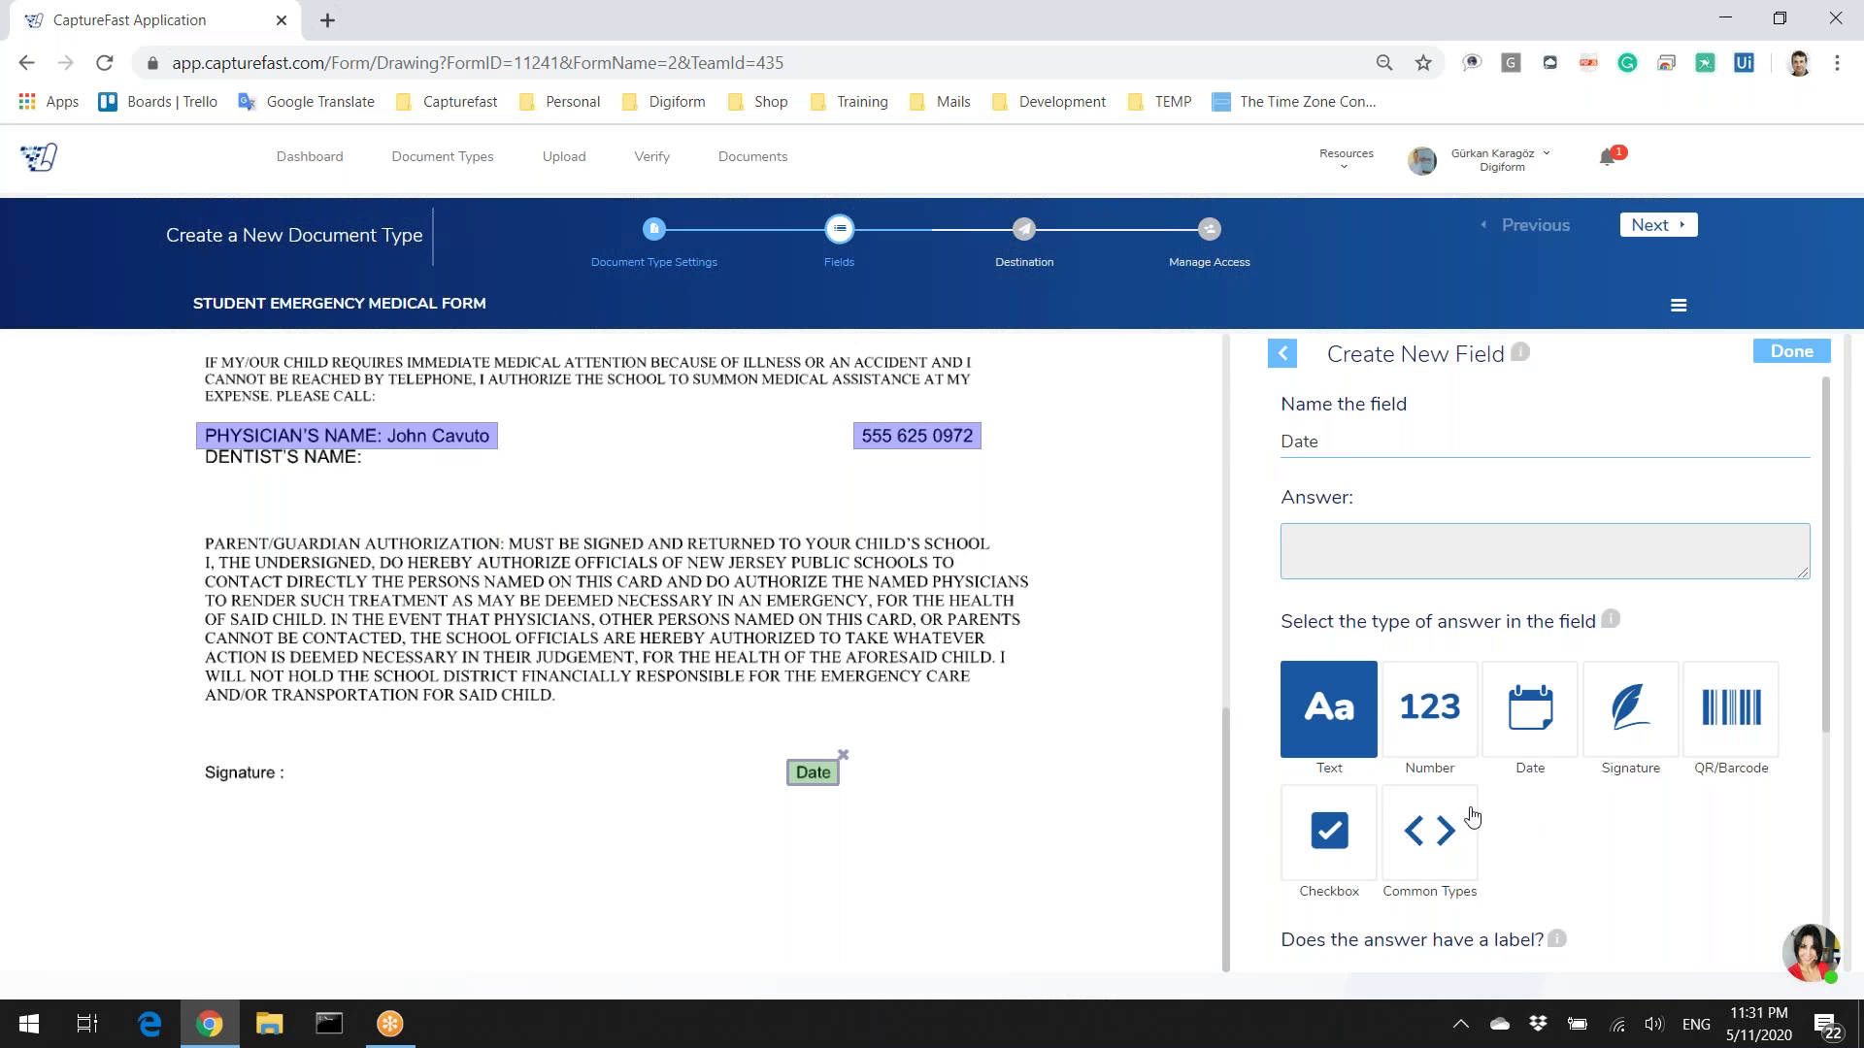
click(1791, 351)
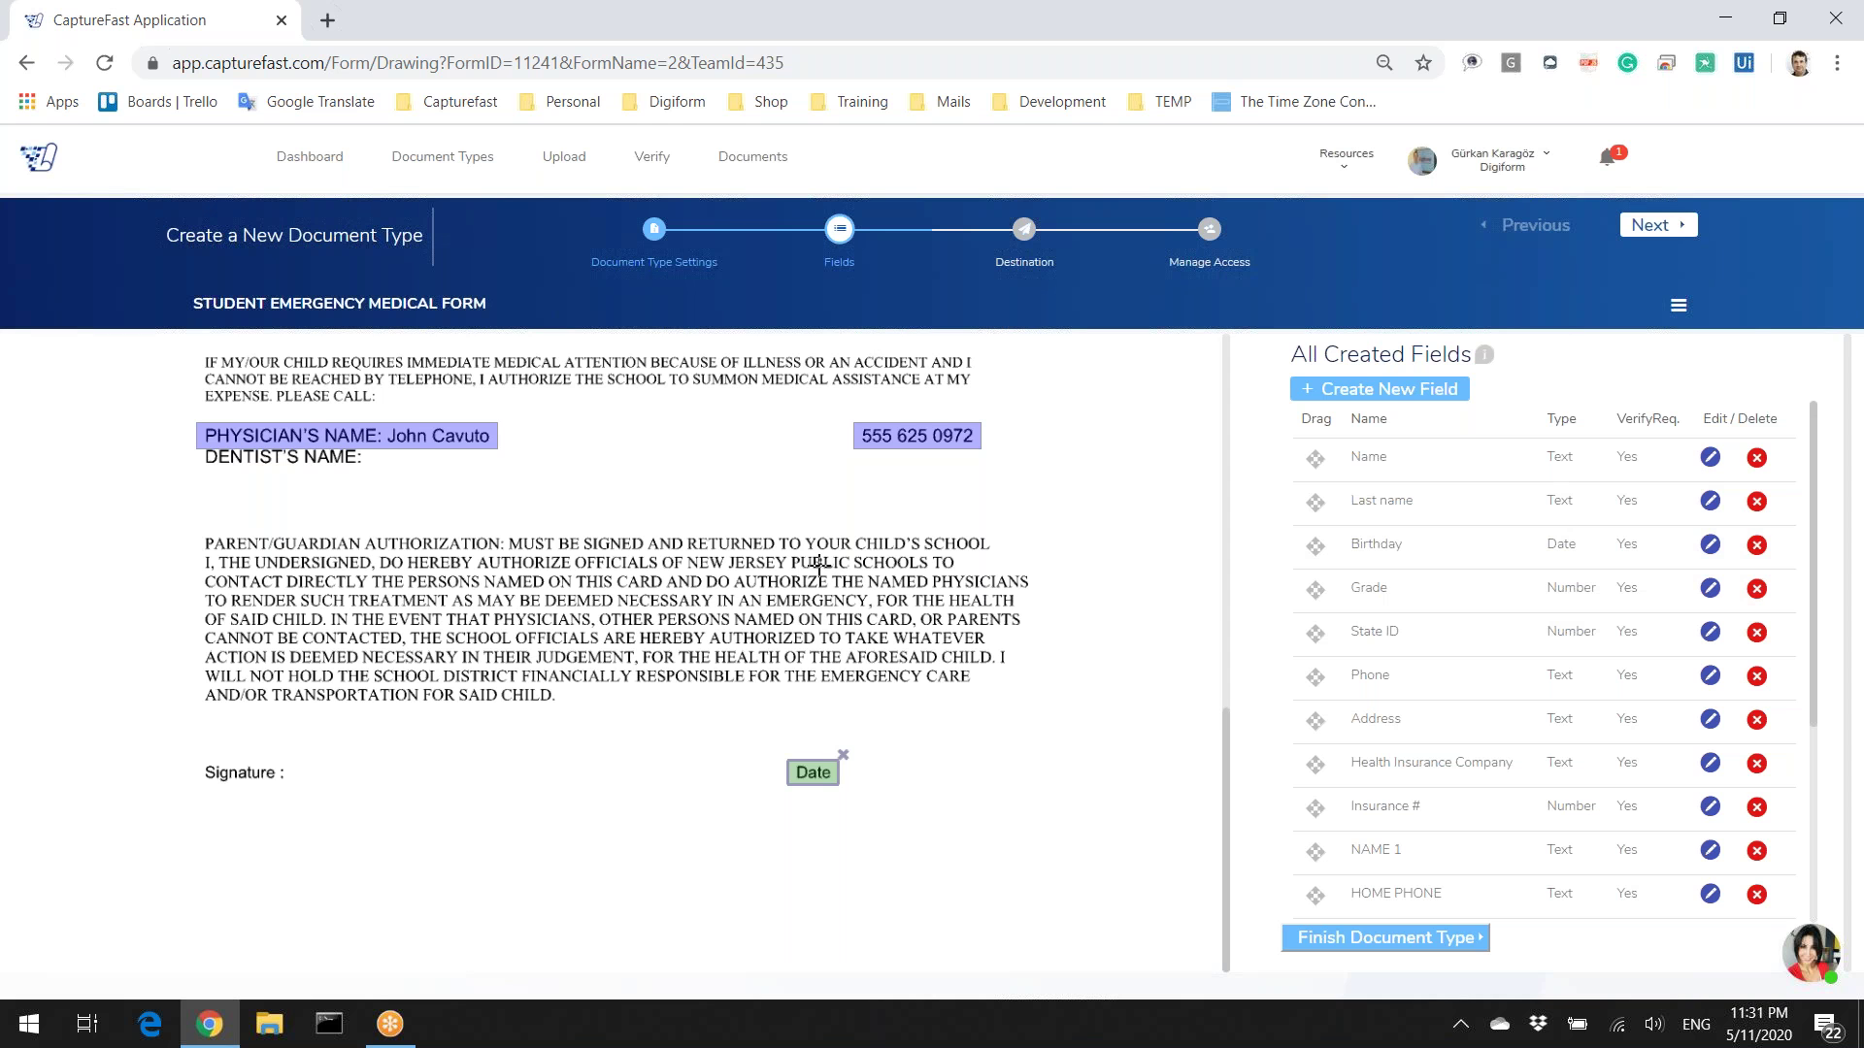
scroll(832, 583, up, 10)
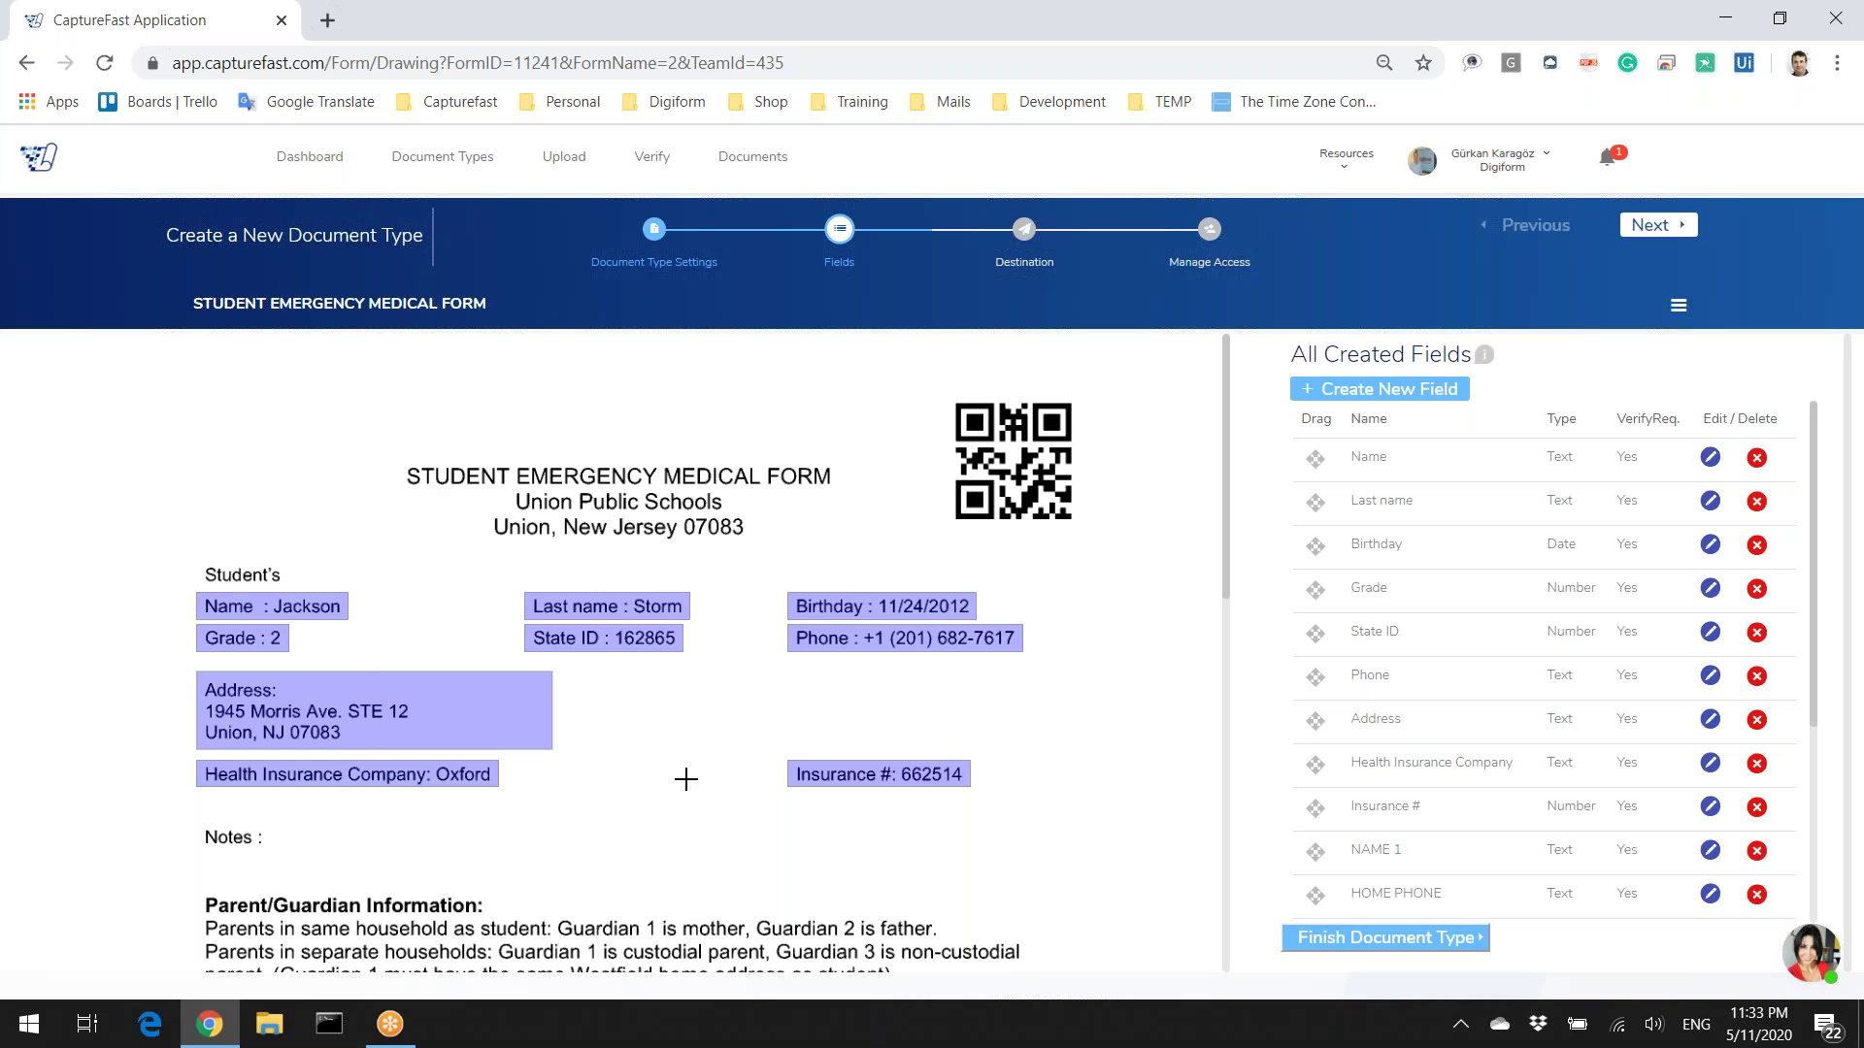
scroll(720, 702, down, 6)
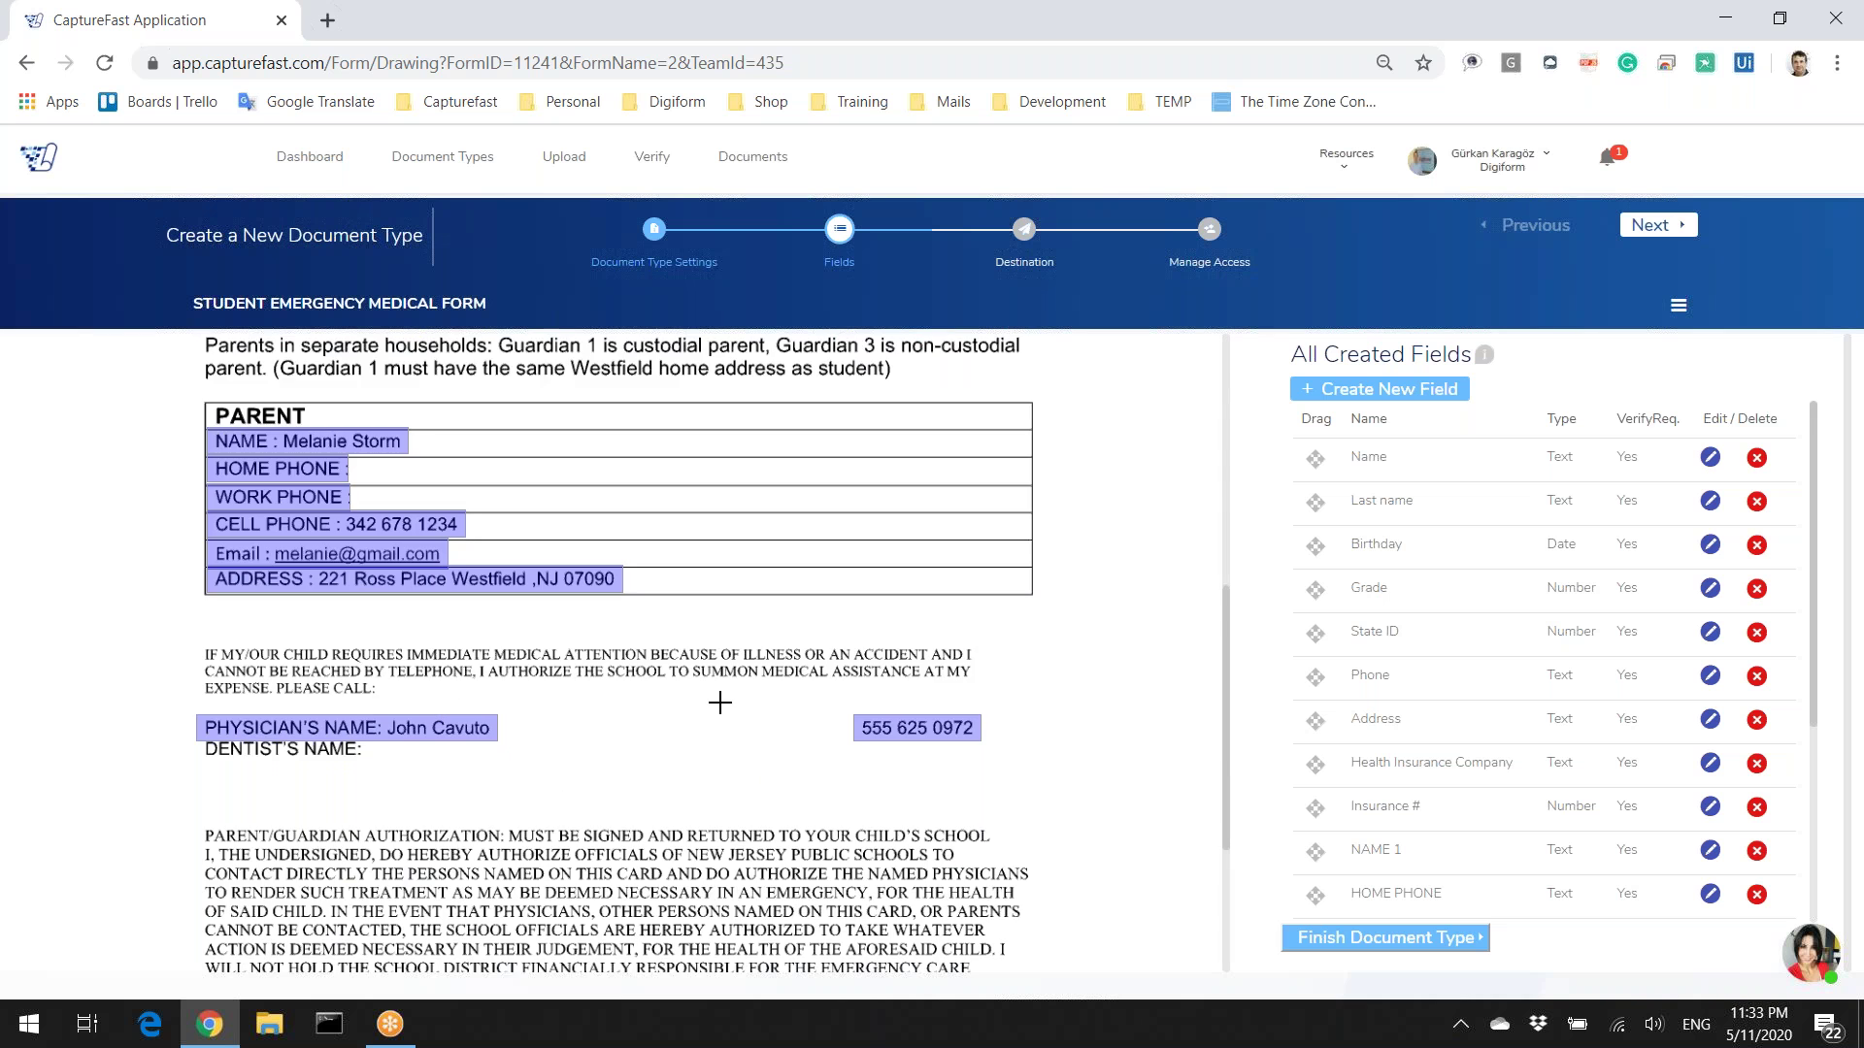
scroll(703, 715, down, 3)
scroll(691, 748, up, 8)
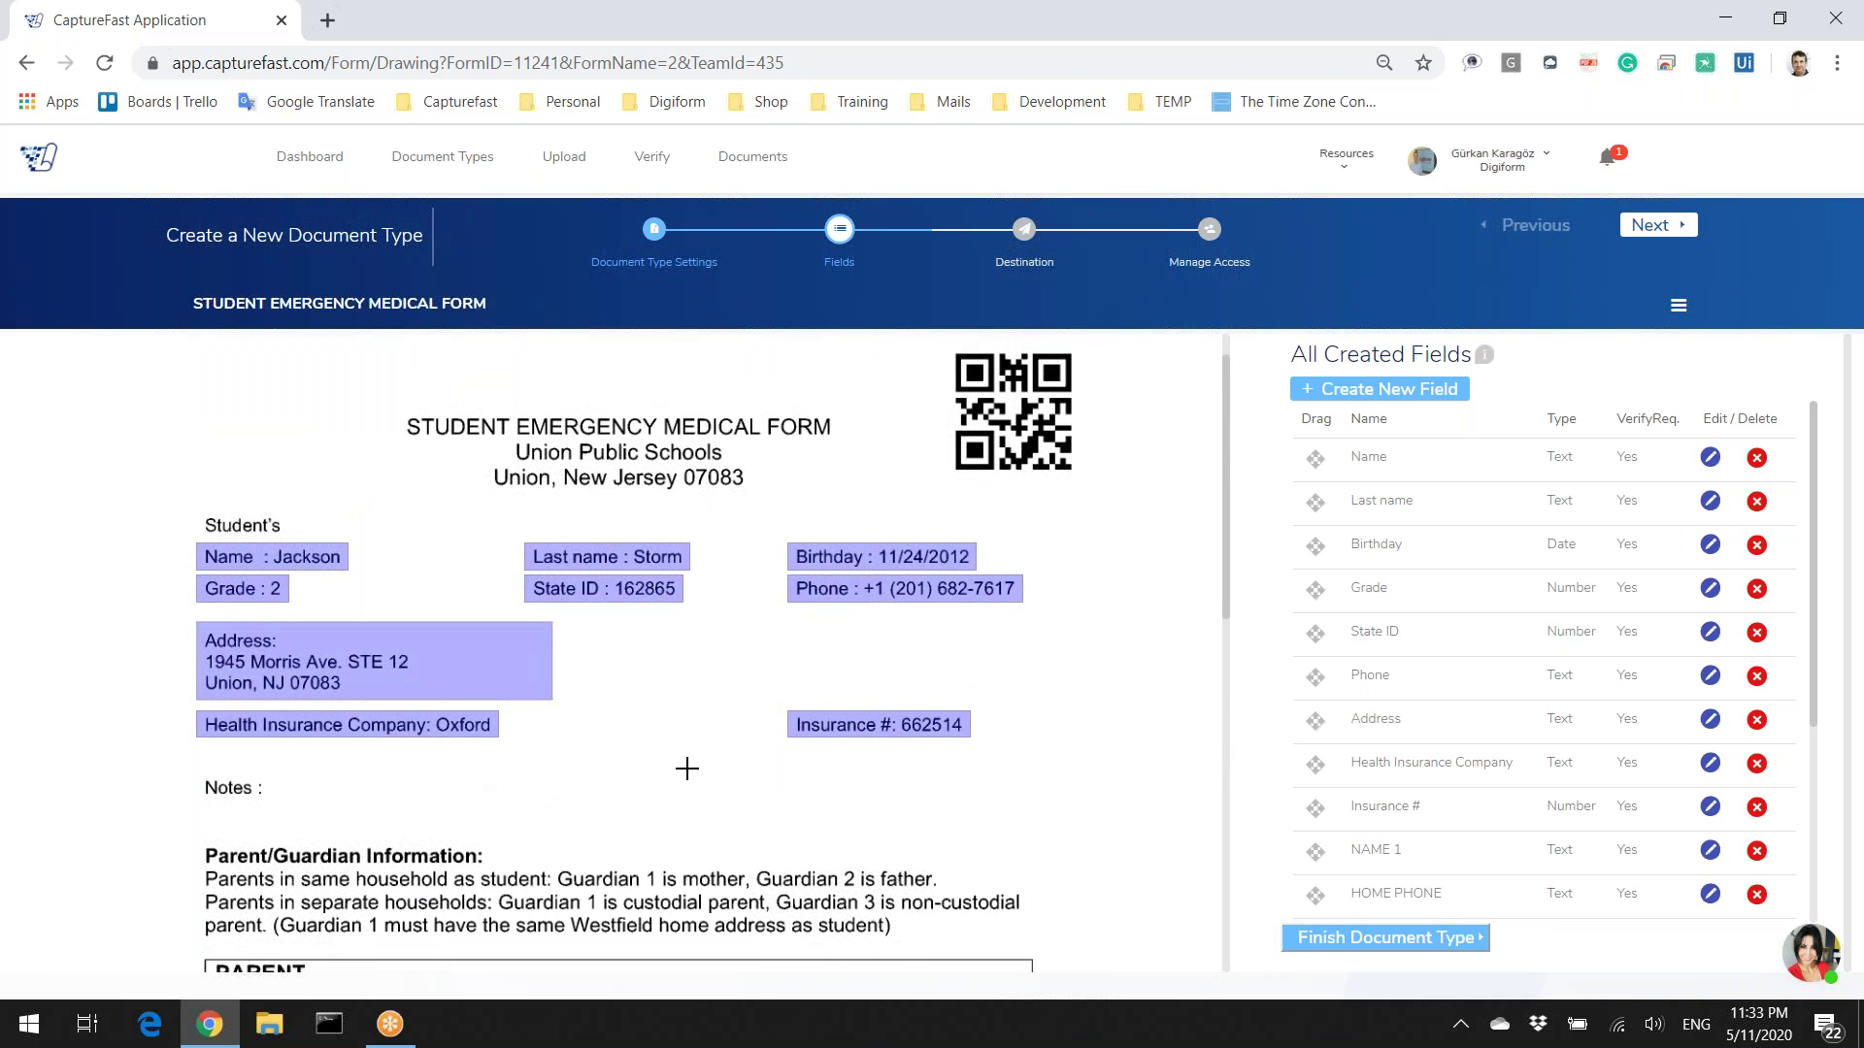
scroll(687, 769, up, 1)
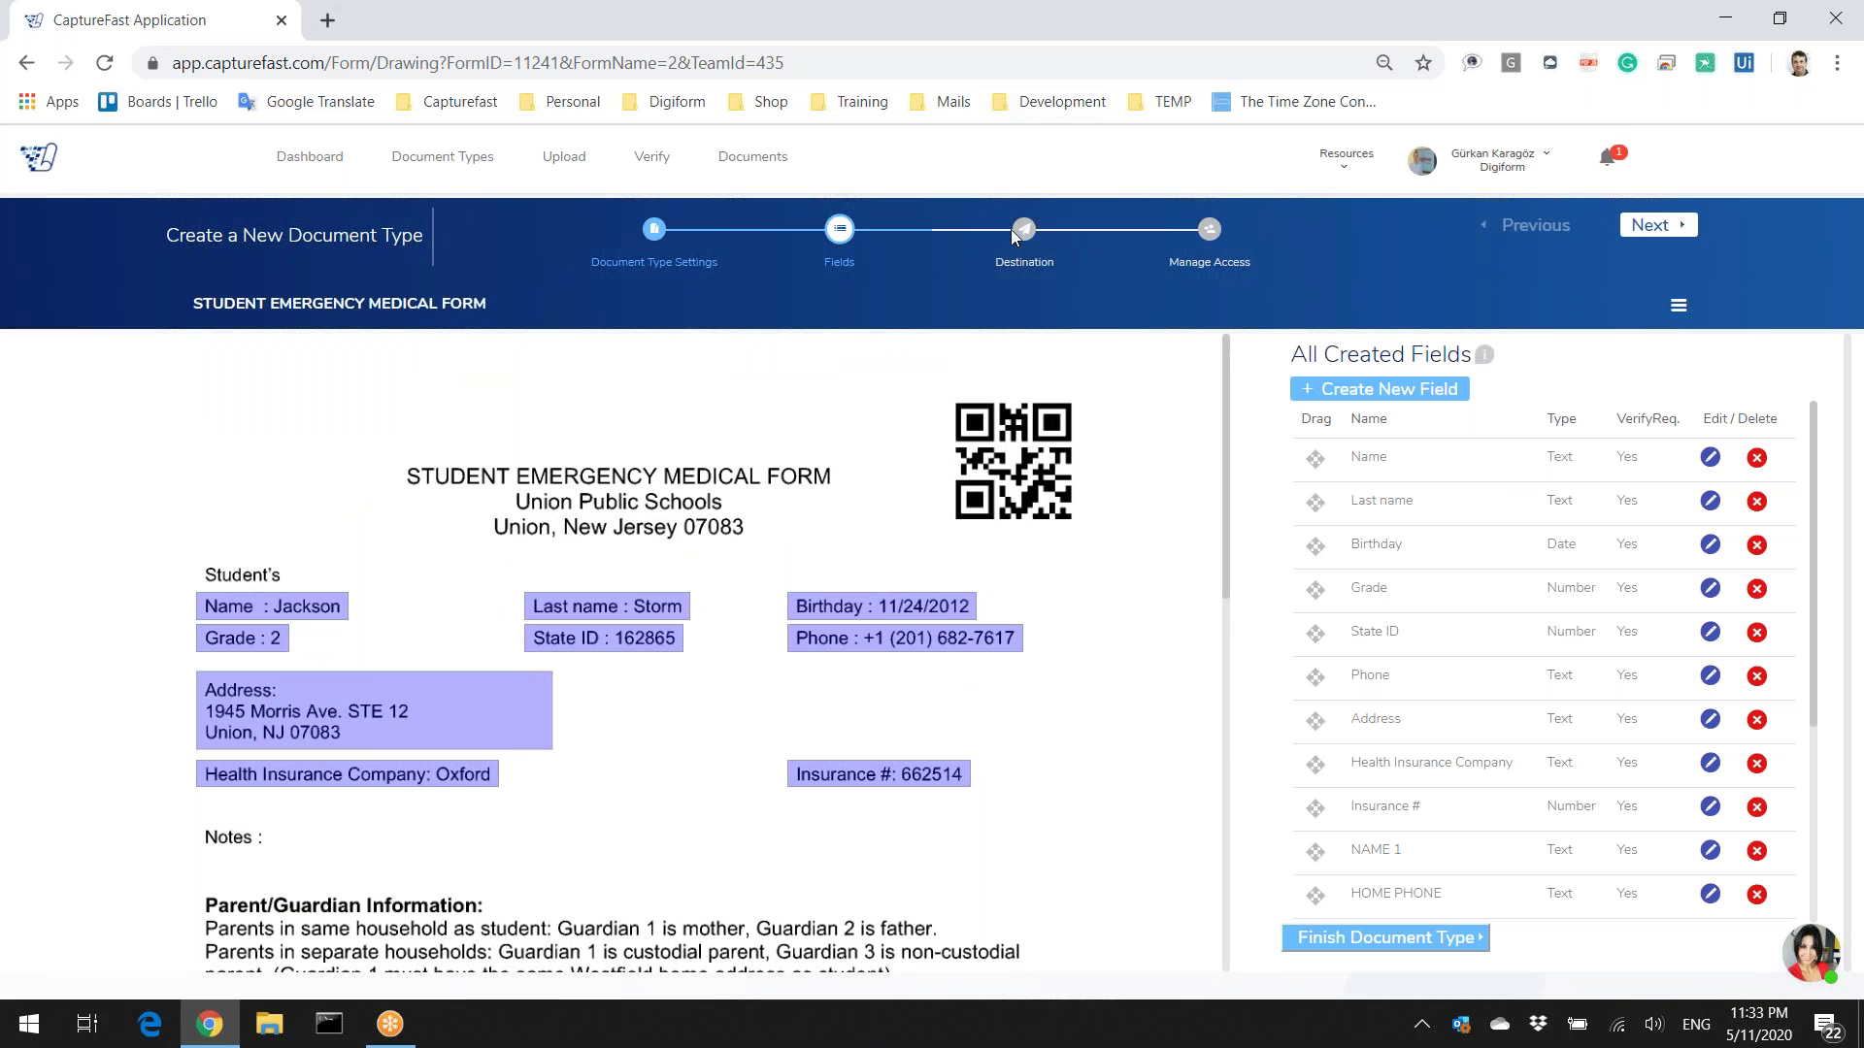
Step: Proceed to the destination setup and enter the recipient's e-mail address for the Email destination
click(1656, 221)
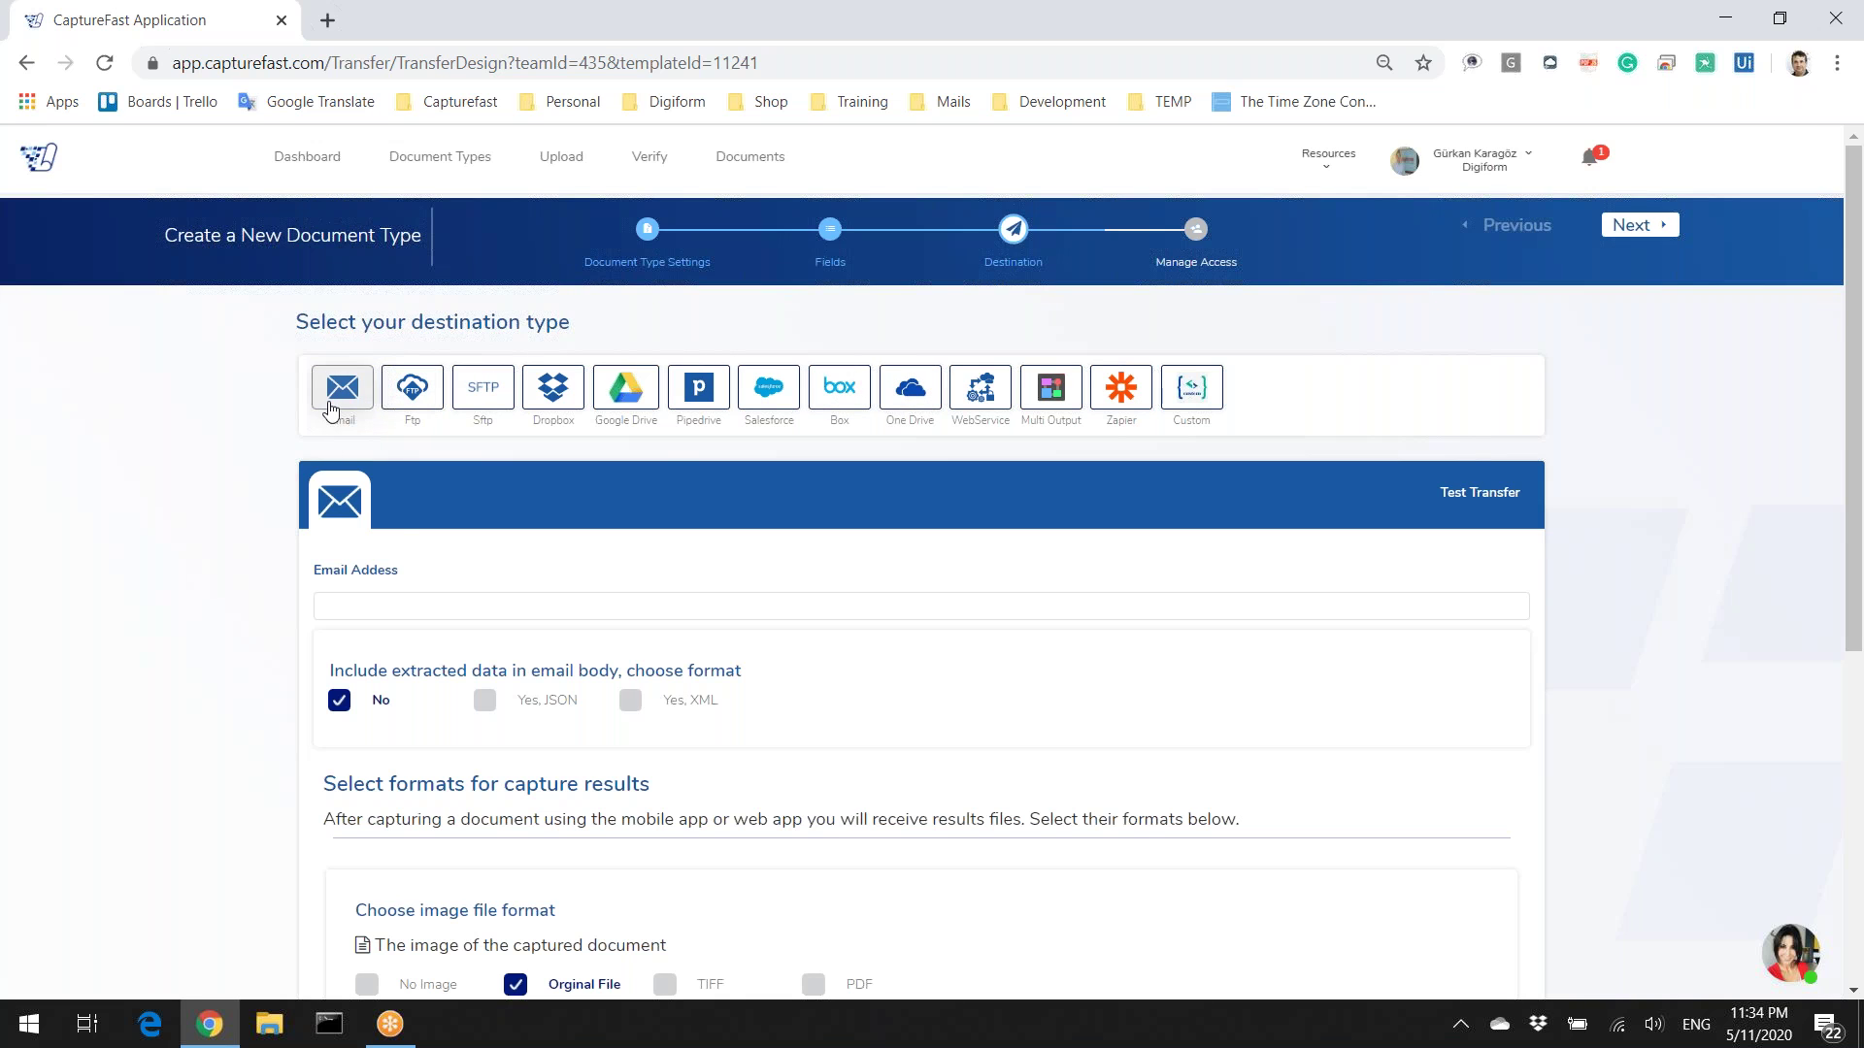
click(393, 605)
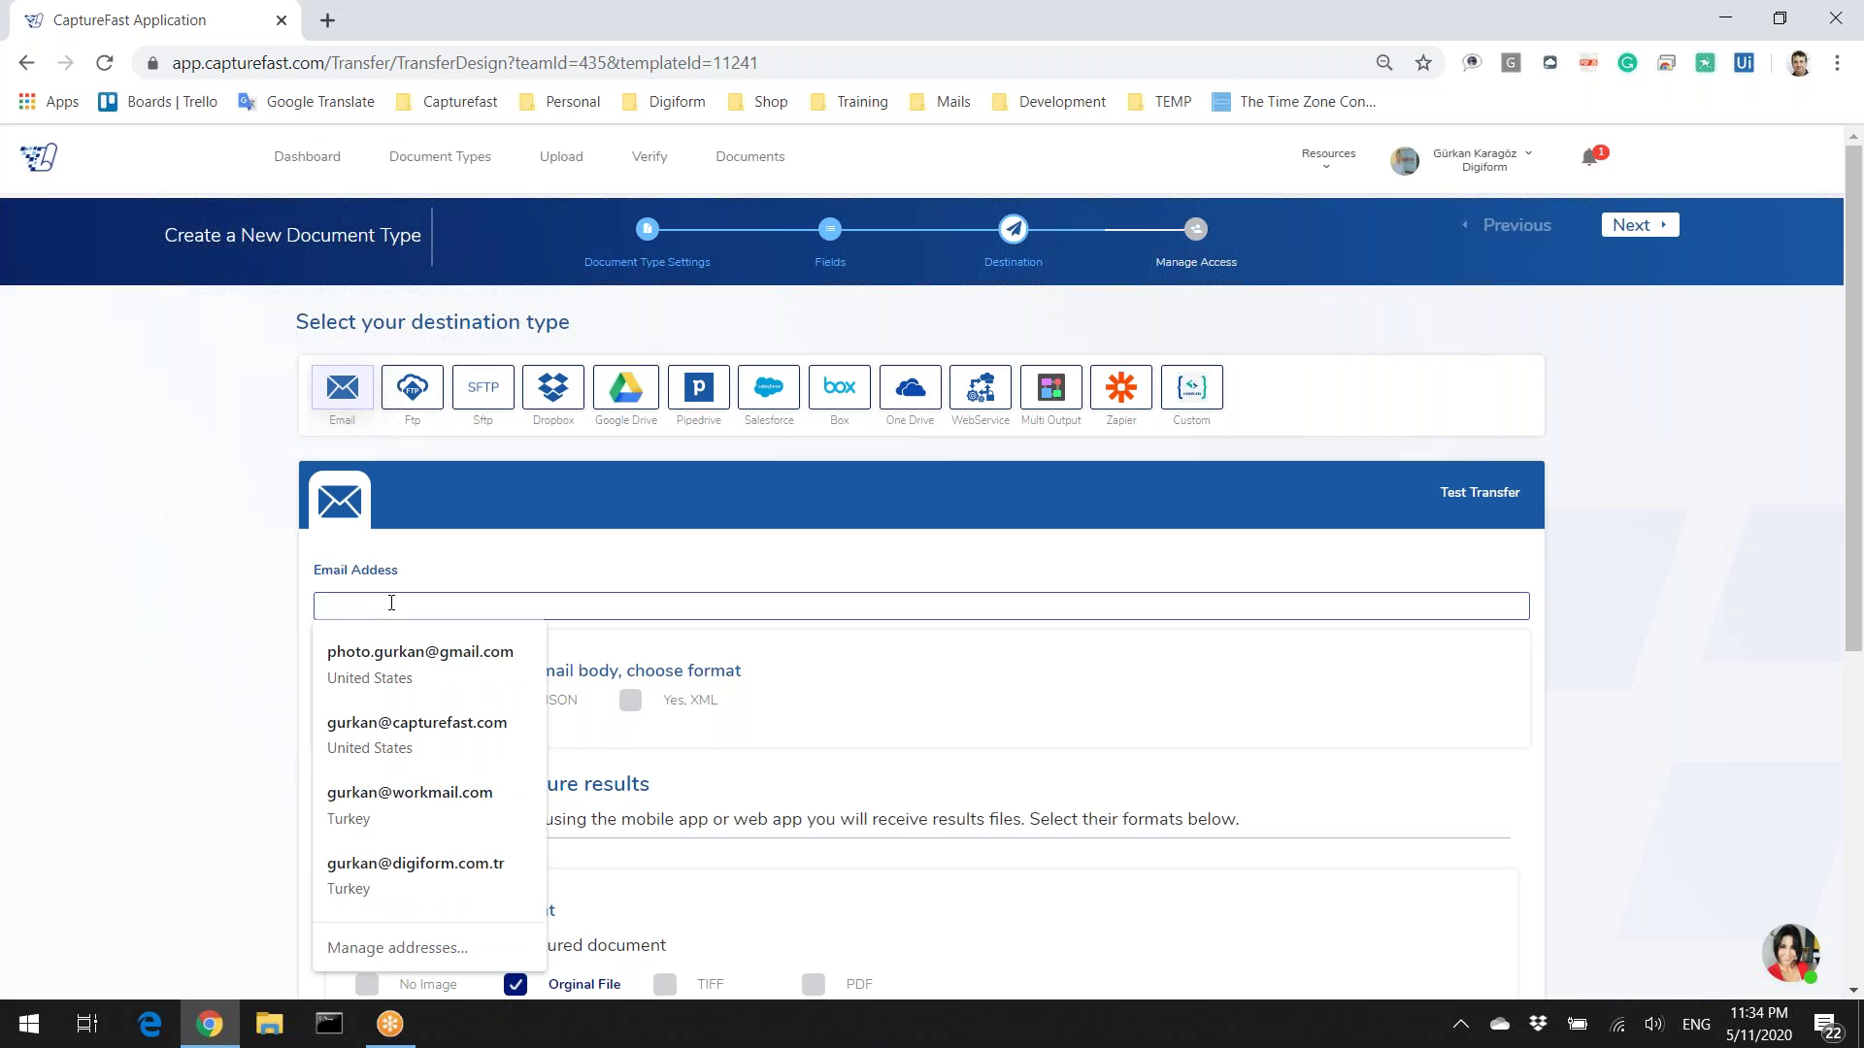
text(gurkan)
key(Down)
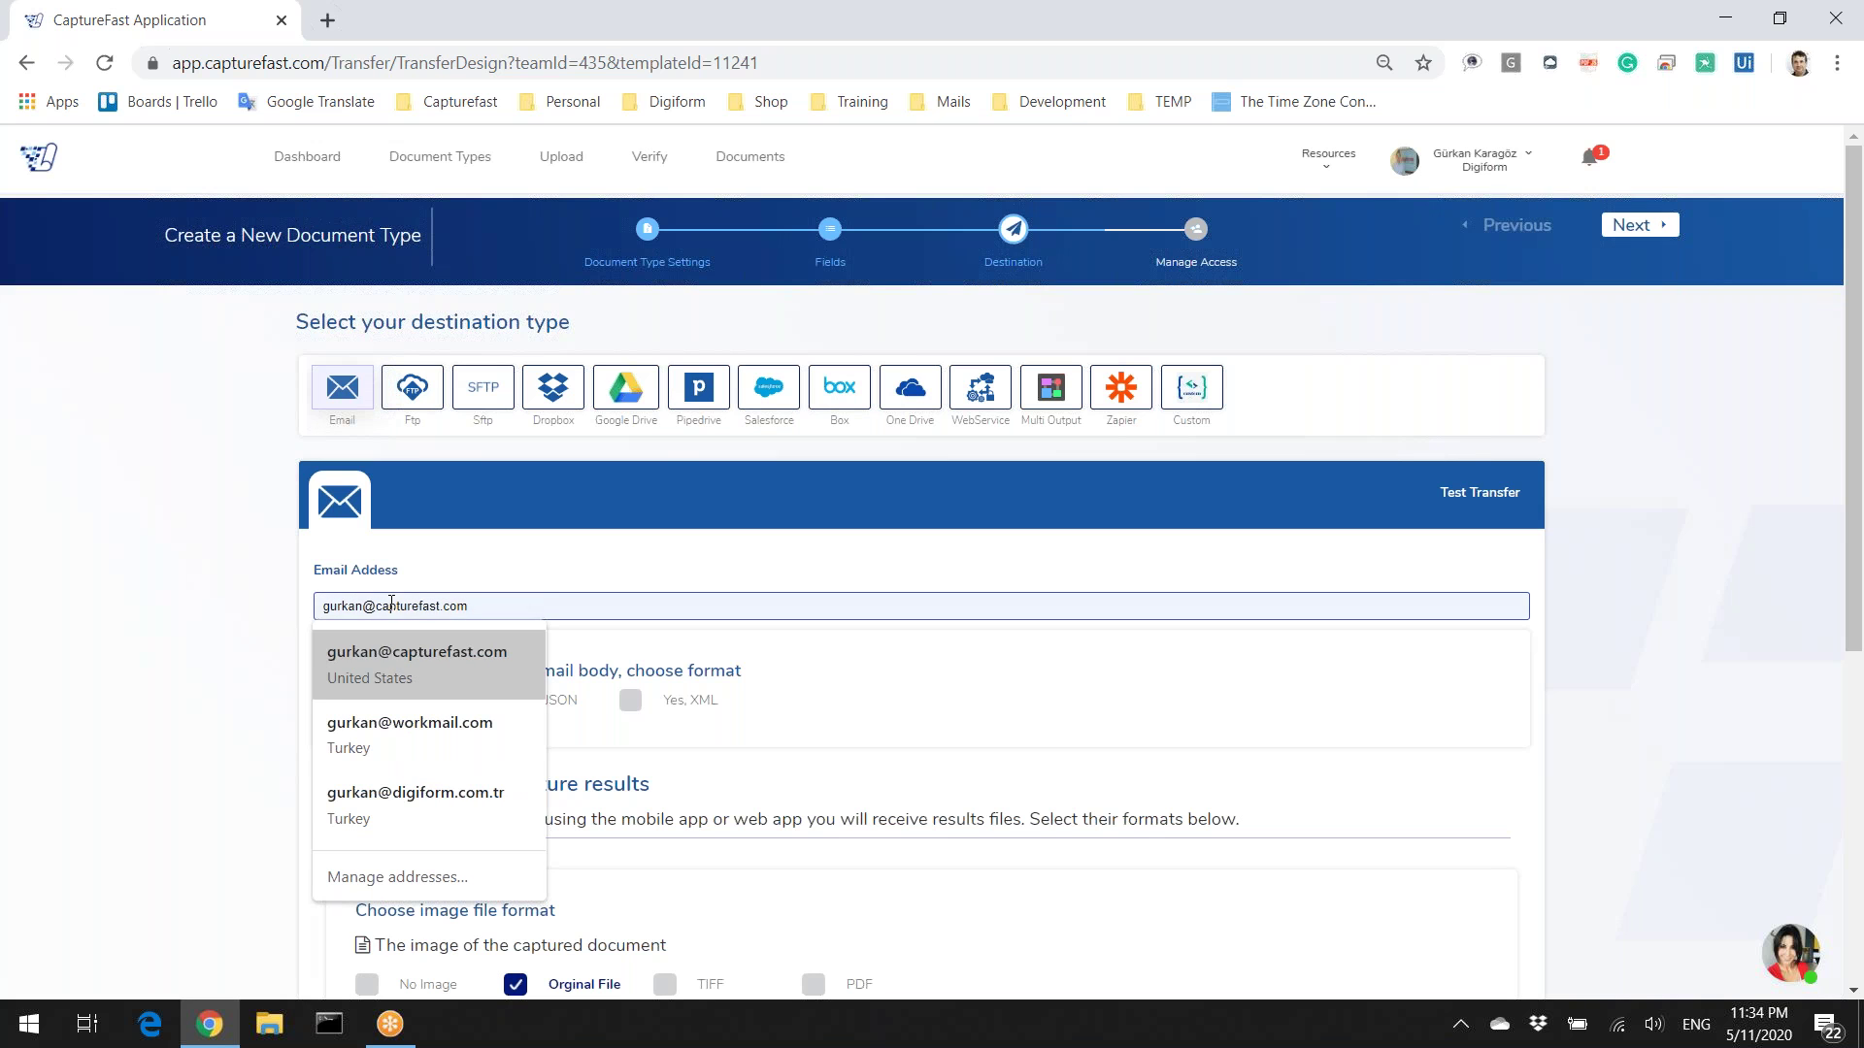
key(Return)
scroll(366, 748, down, 4)
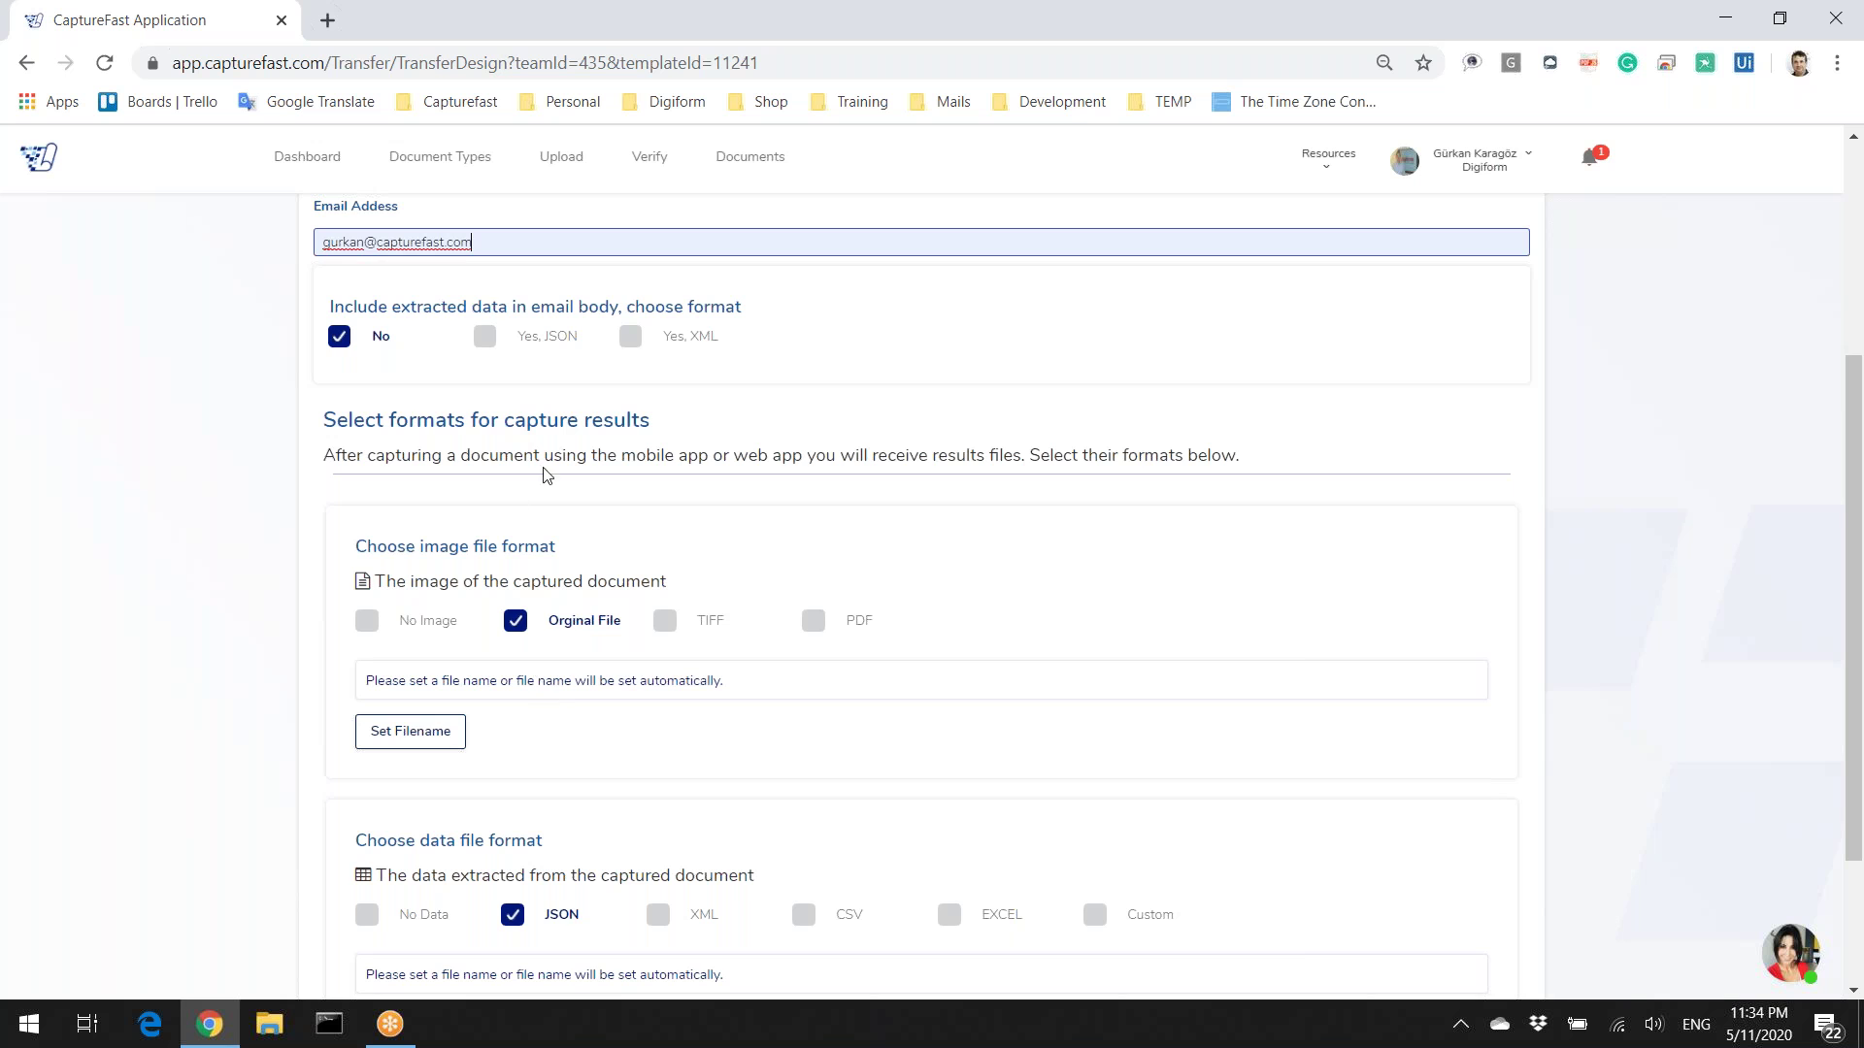
Step: Set the image file format for capture results to No Image and finish the document type with the listed capturers and verifiers
scroll(460, 804, down, 2)
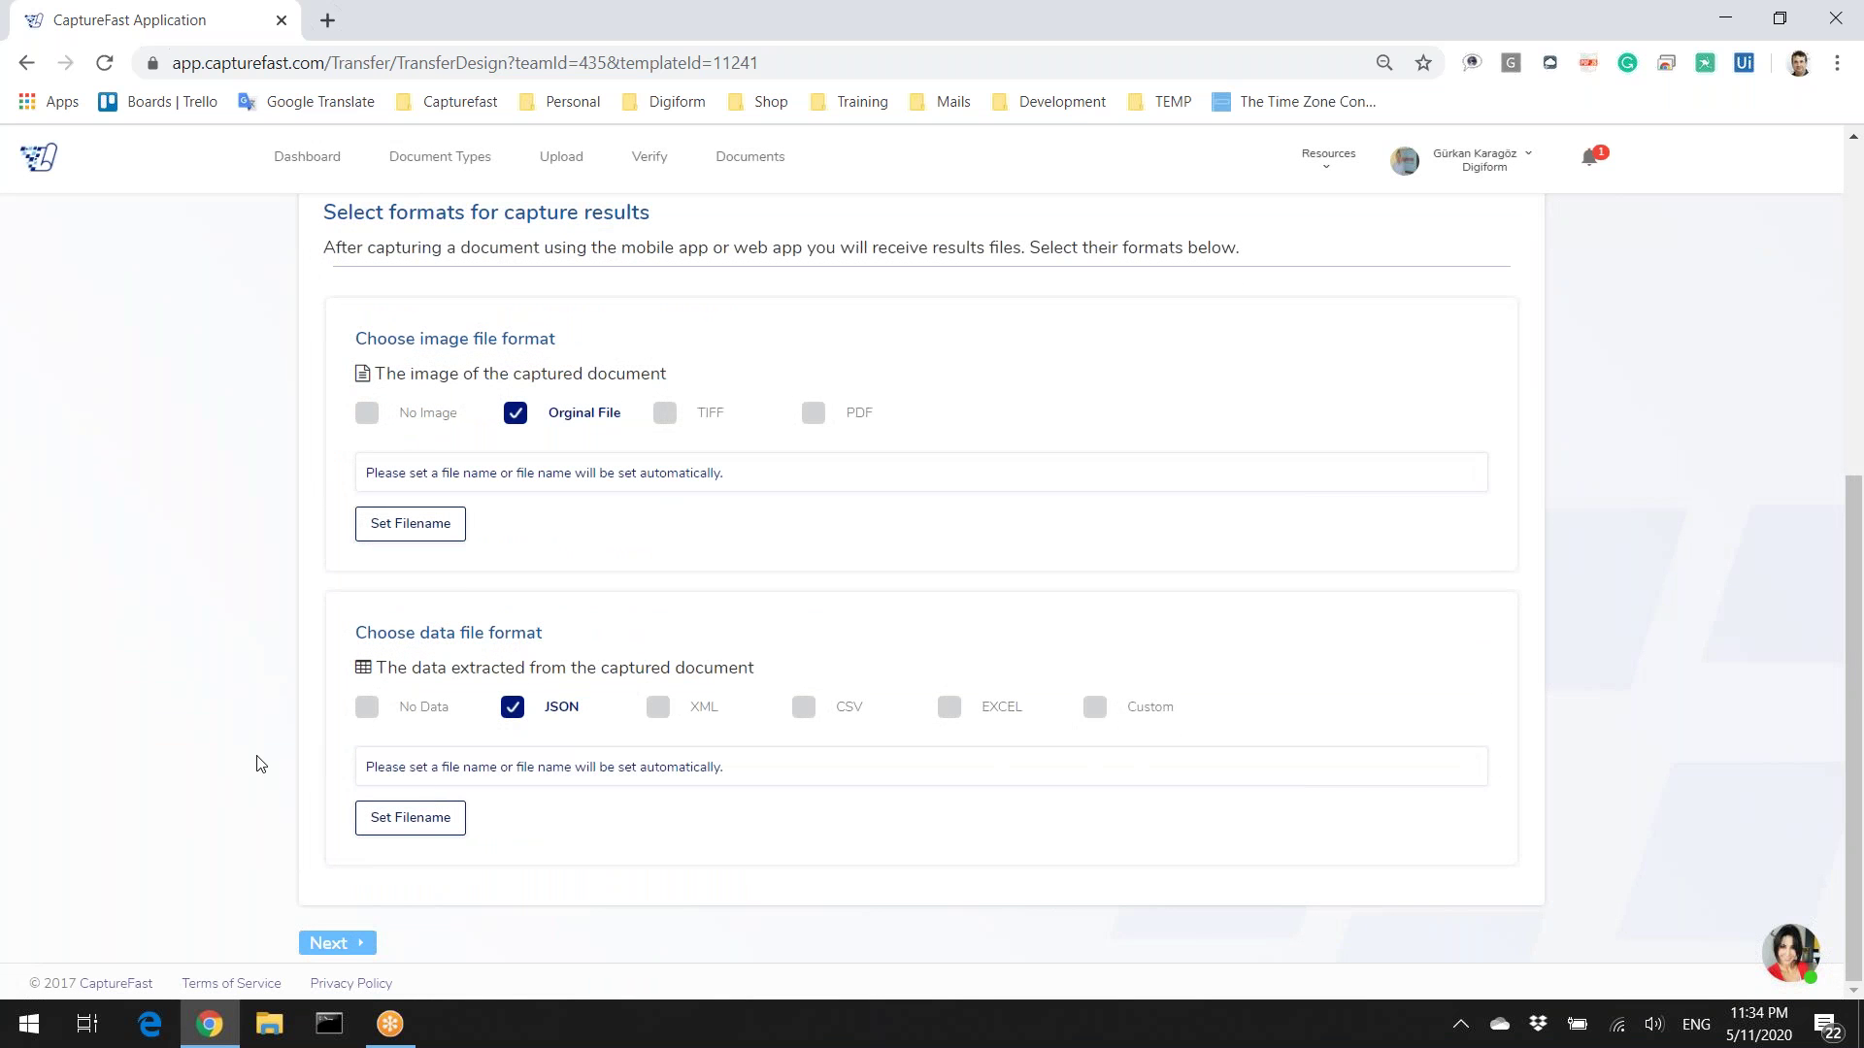
click(367, 413)
click(352, 942)
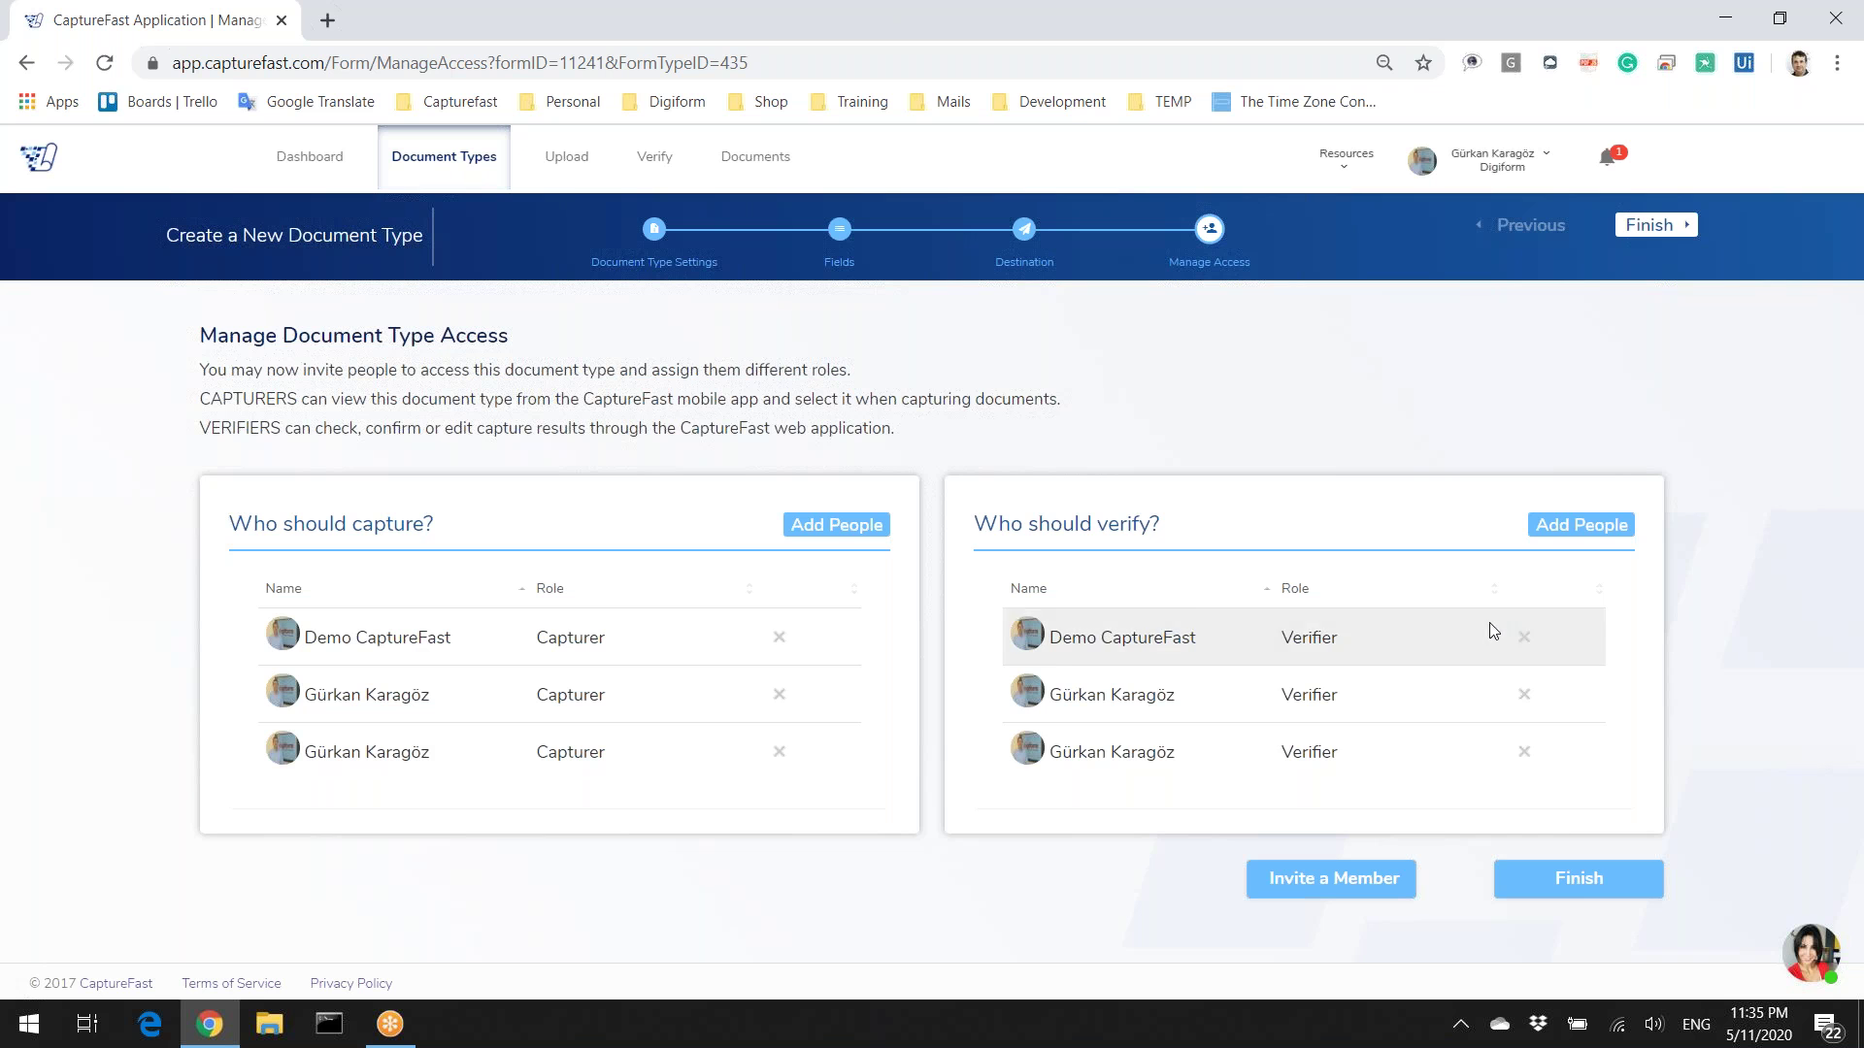
click(1577, 878)
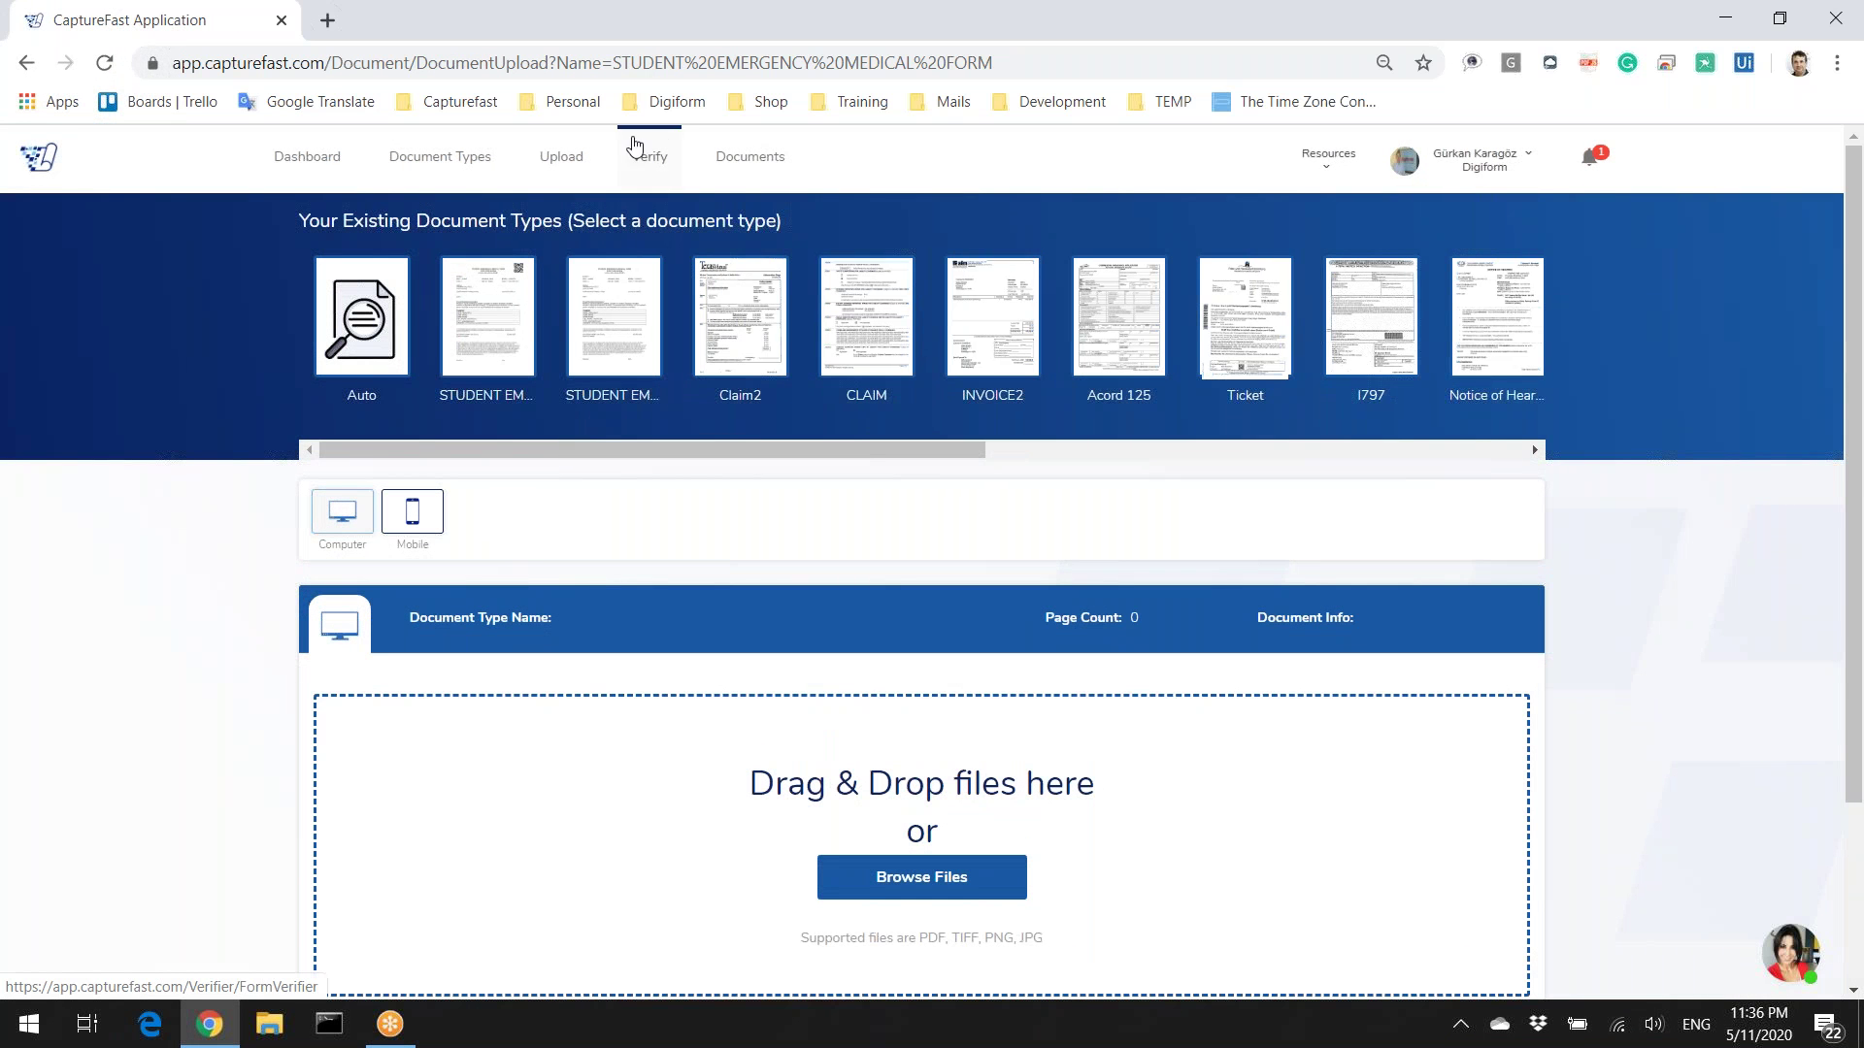
Step: Delete the STUDENT EMERGENCY MEDICAL FORM document type from the existing document types
click(446, 159)
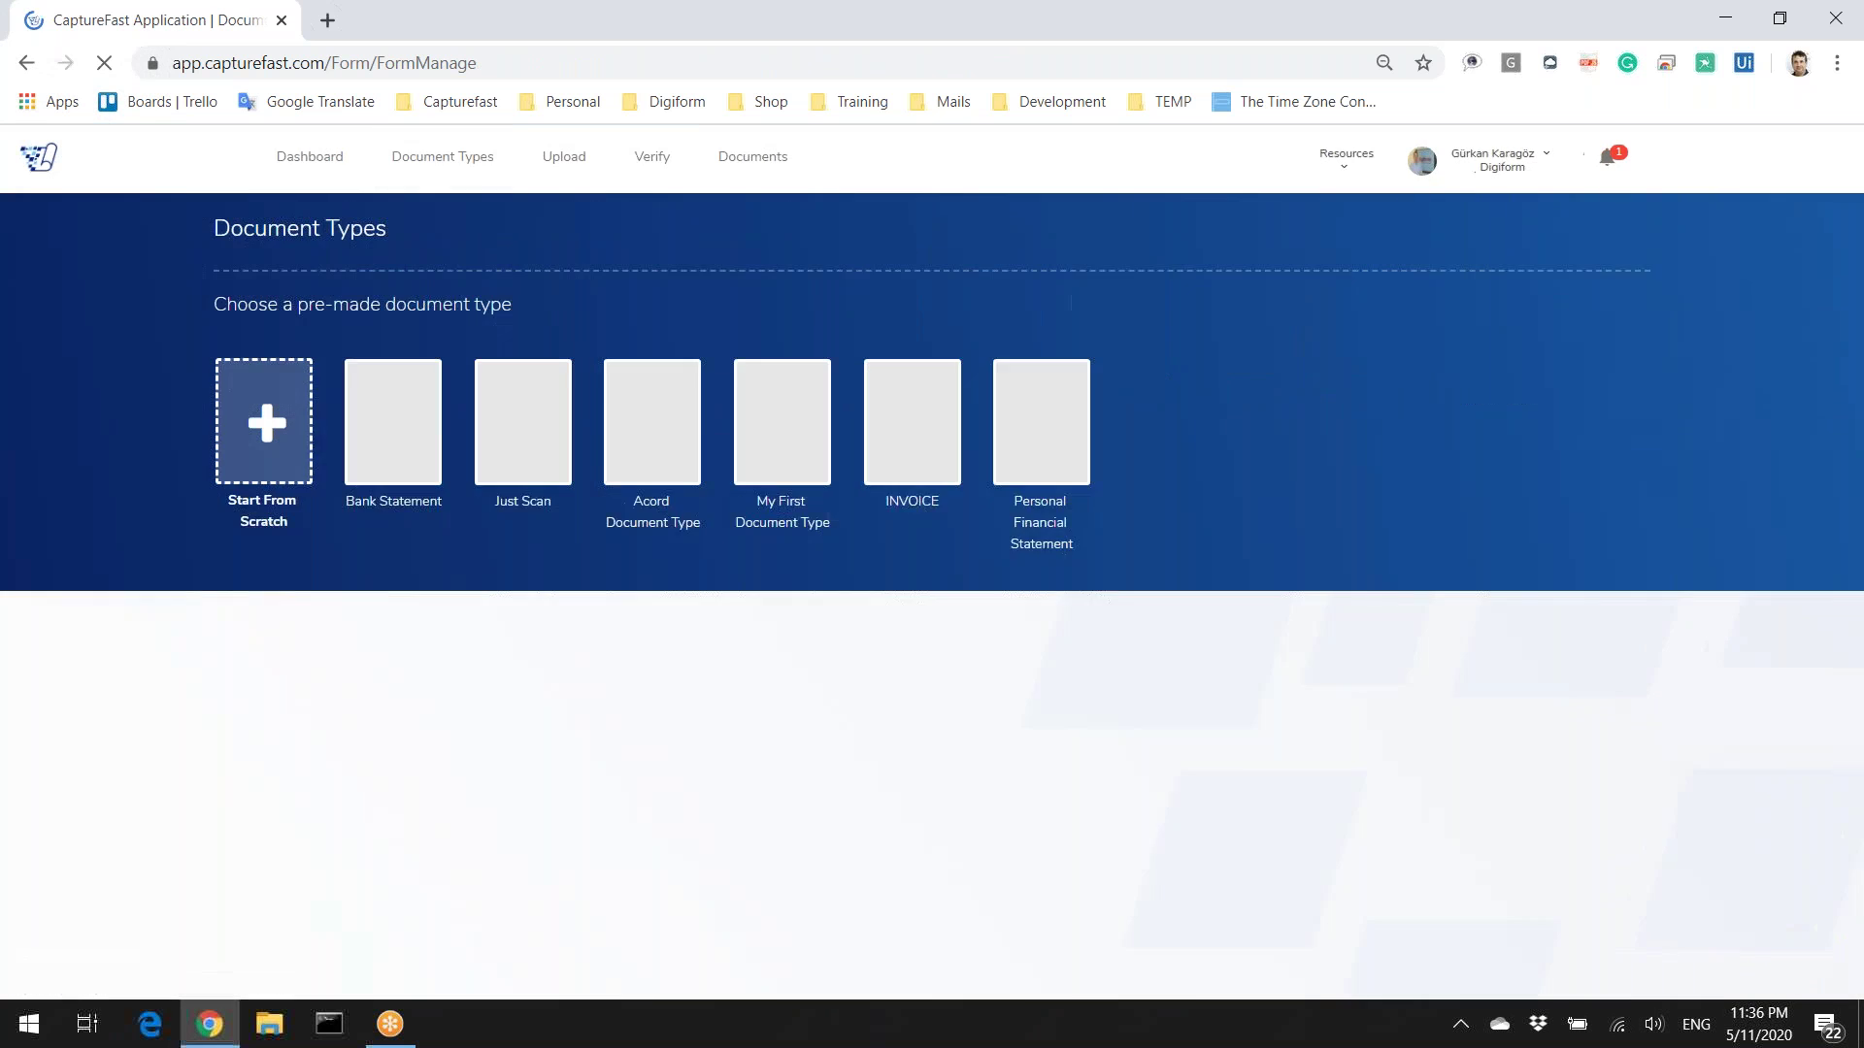
scroll(1275, 514, down, 1)
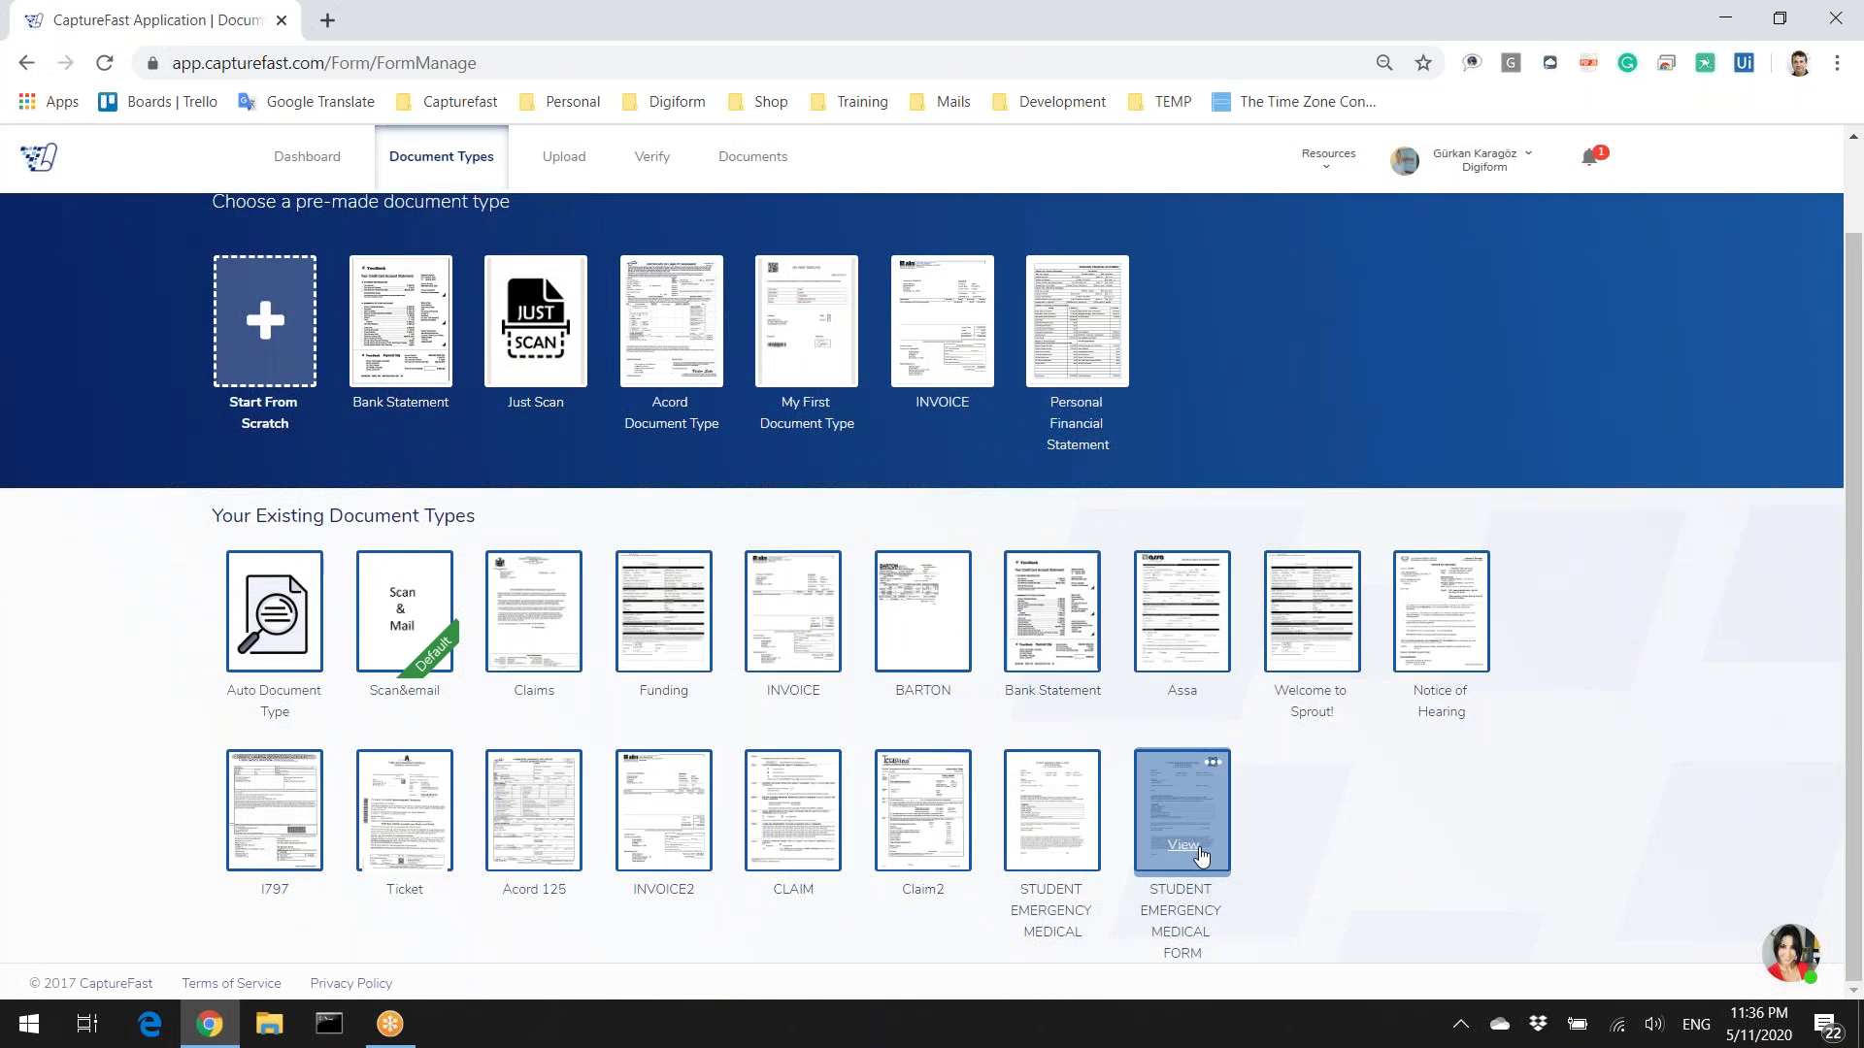
click(1214, 763)
scroll(1236, 918, down, 1)
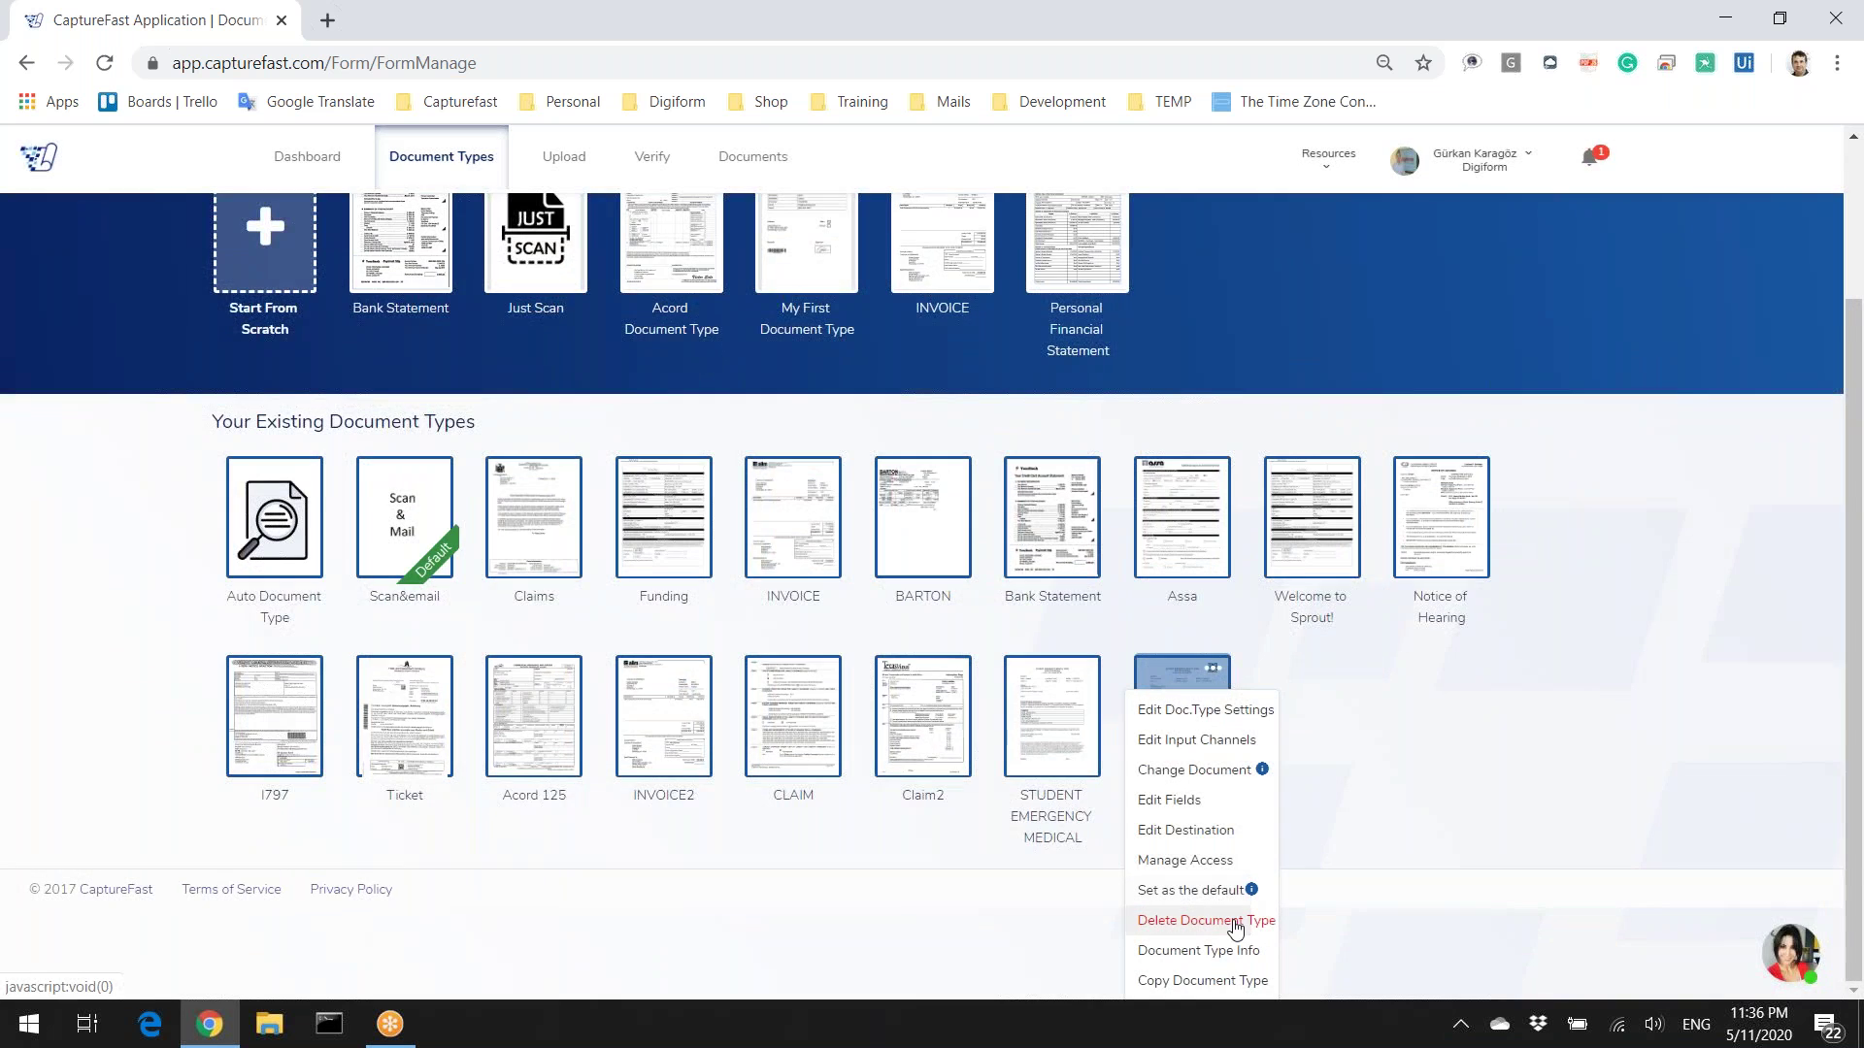
click(1238, 920)
click(936, 680)
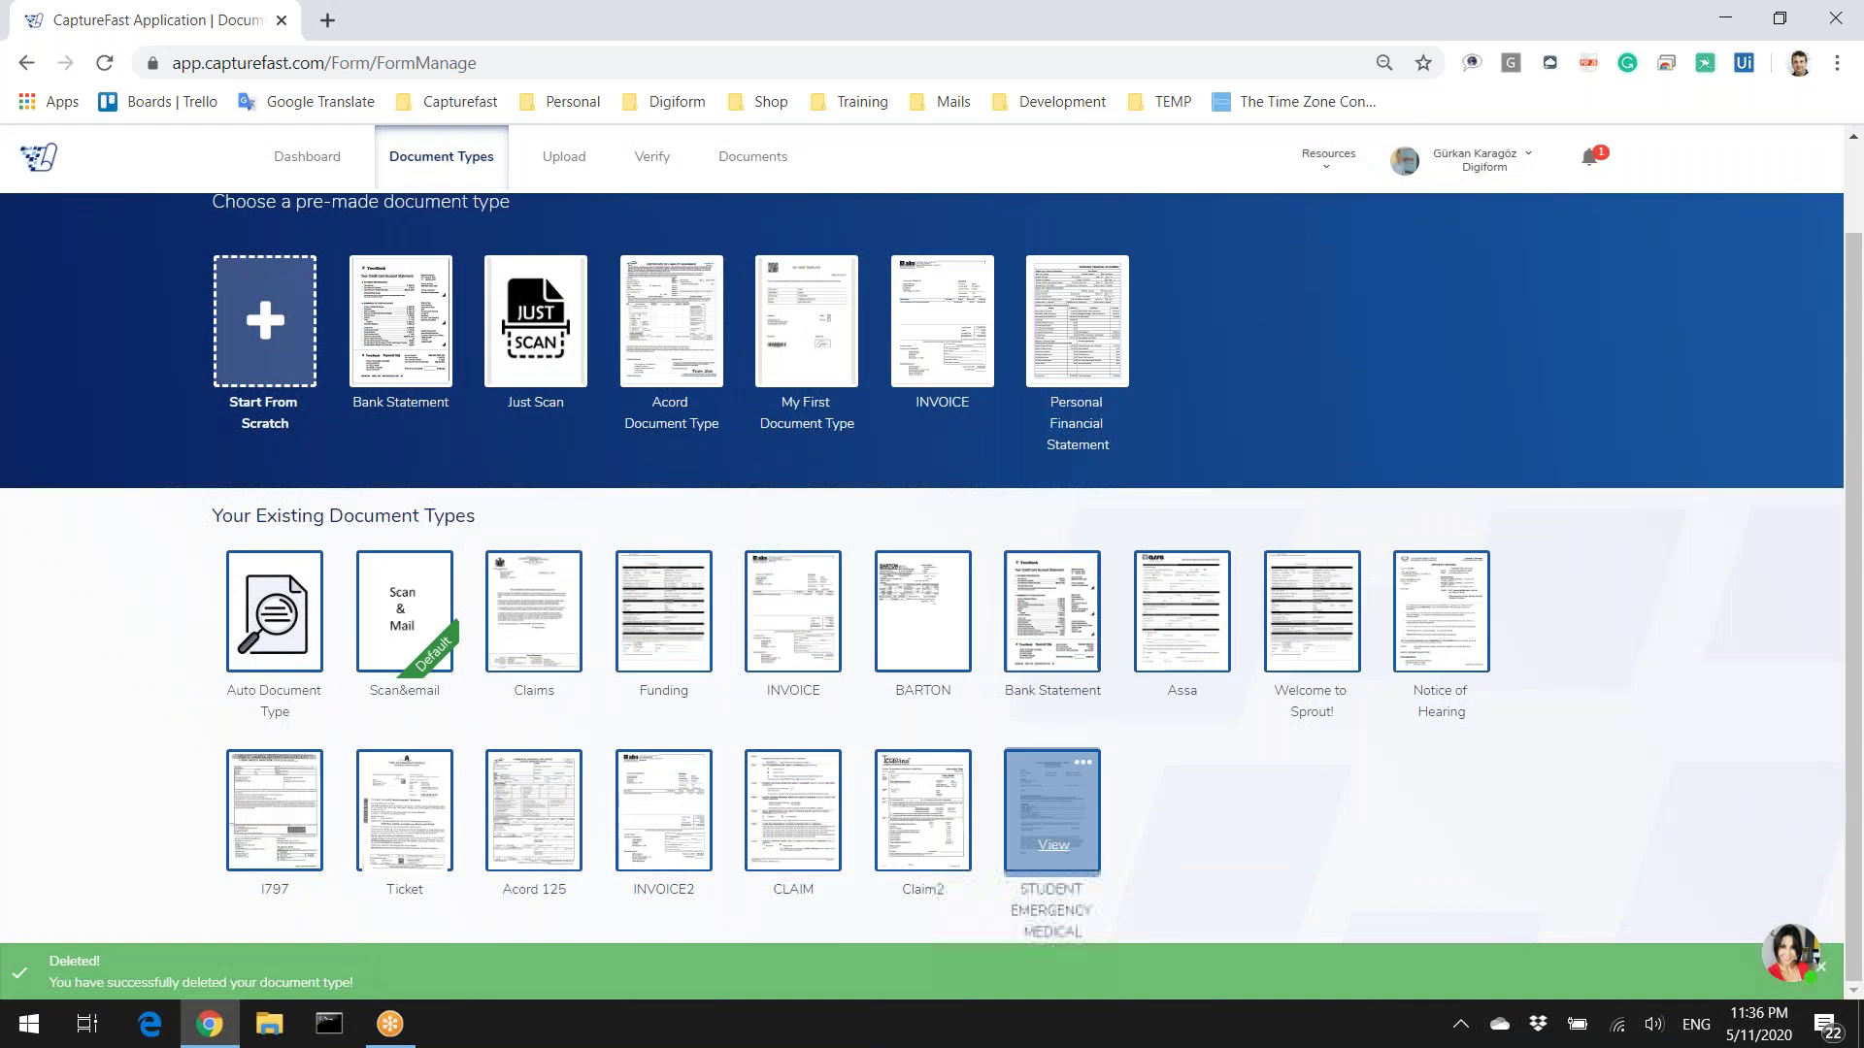
Step: Open the fields of the existing STUDENT EMERGENCY MEDICAL document type for editing
click(1084, 768)
scroll(1084, 773, down, 1)
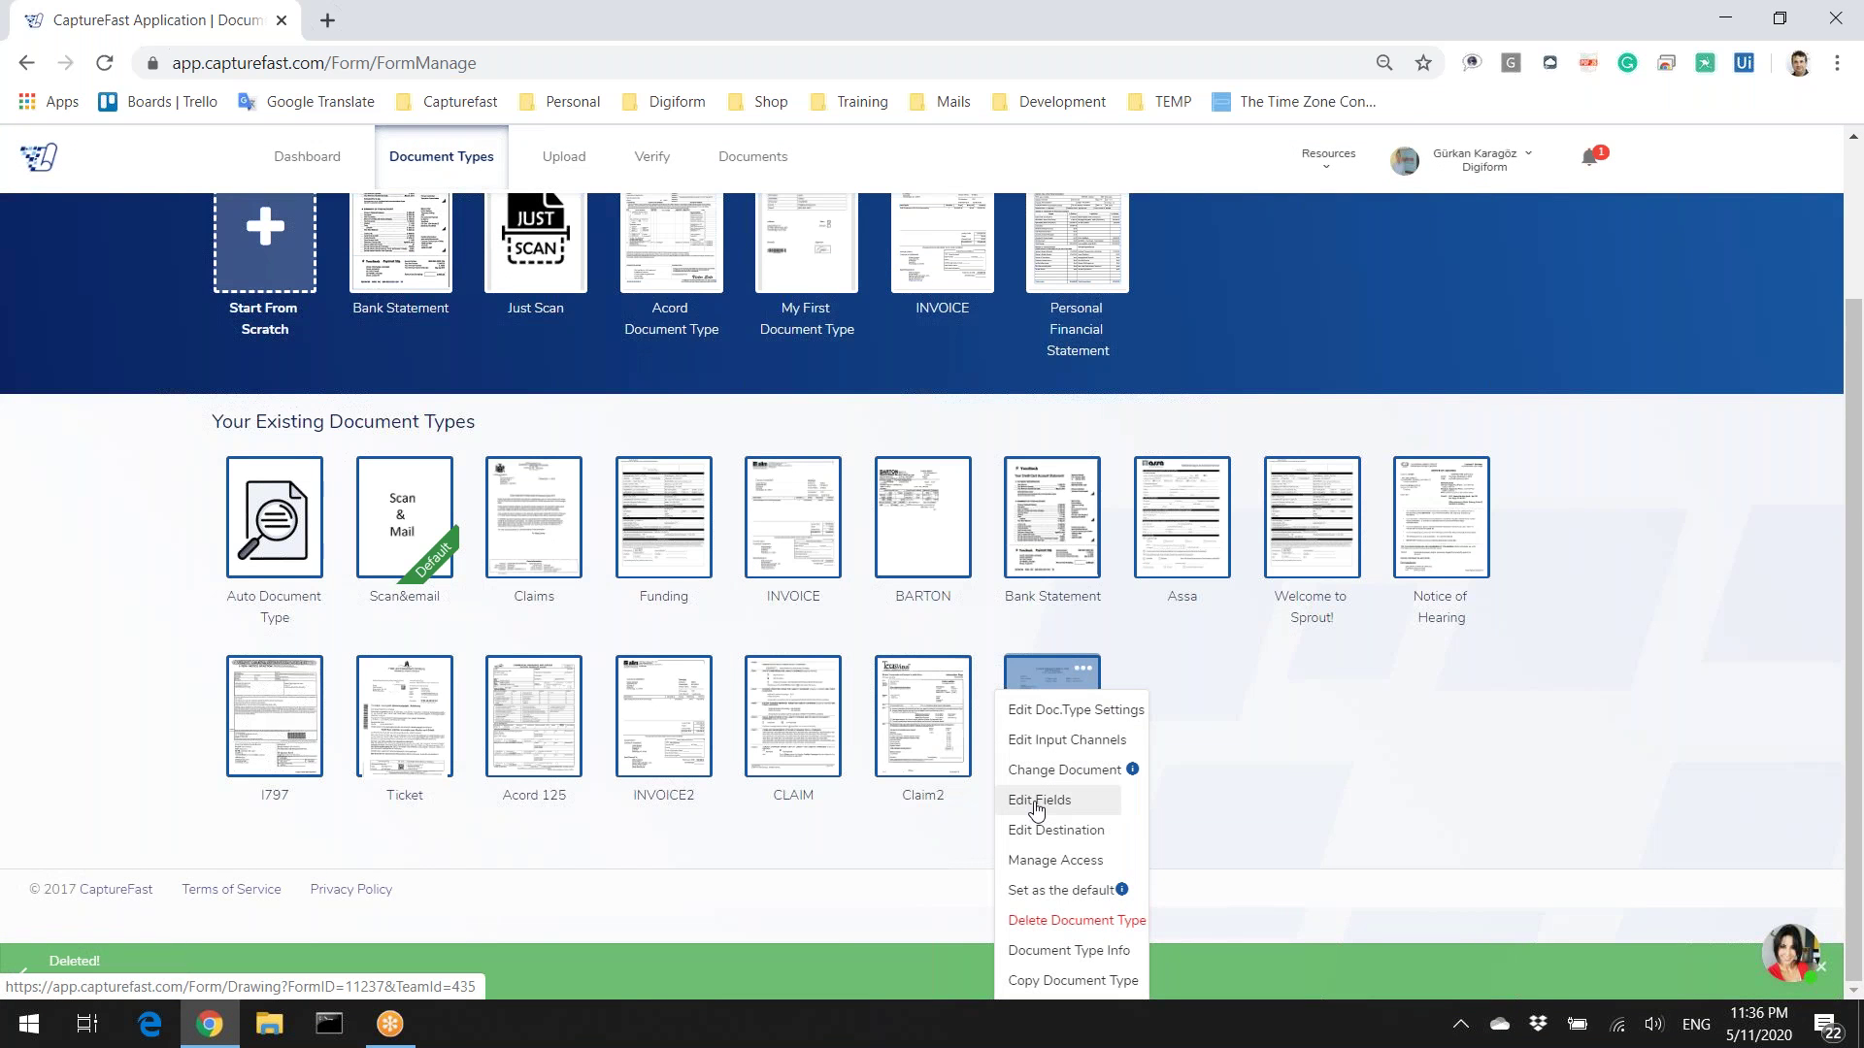
click(1036, 801)
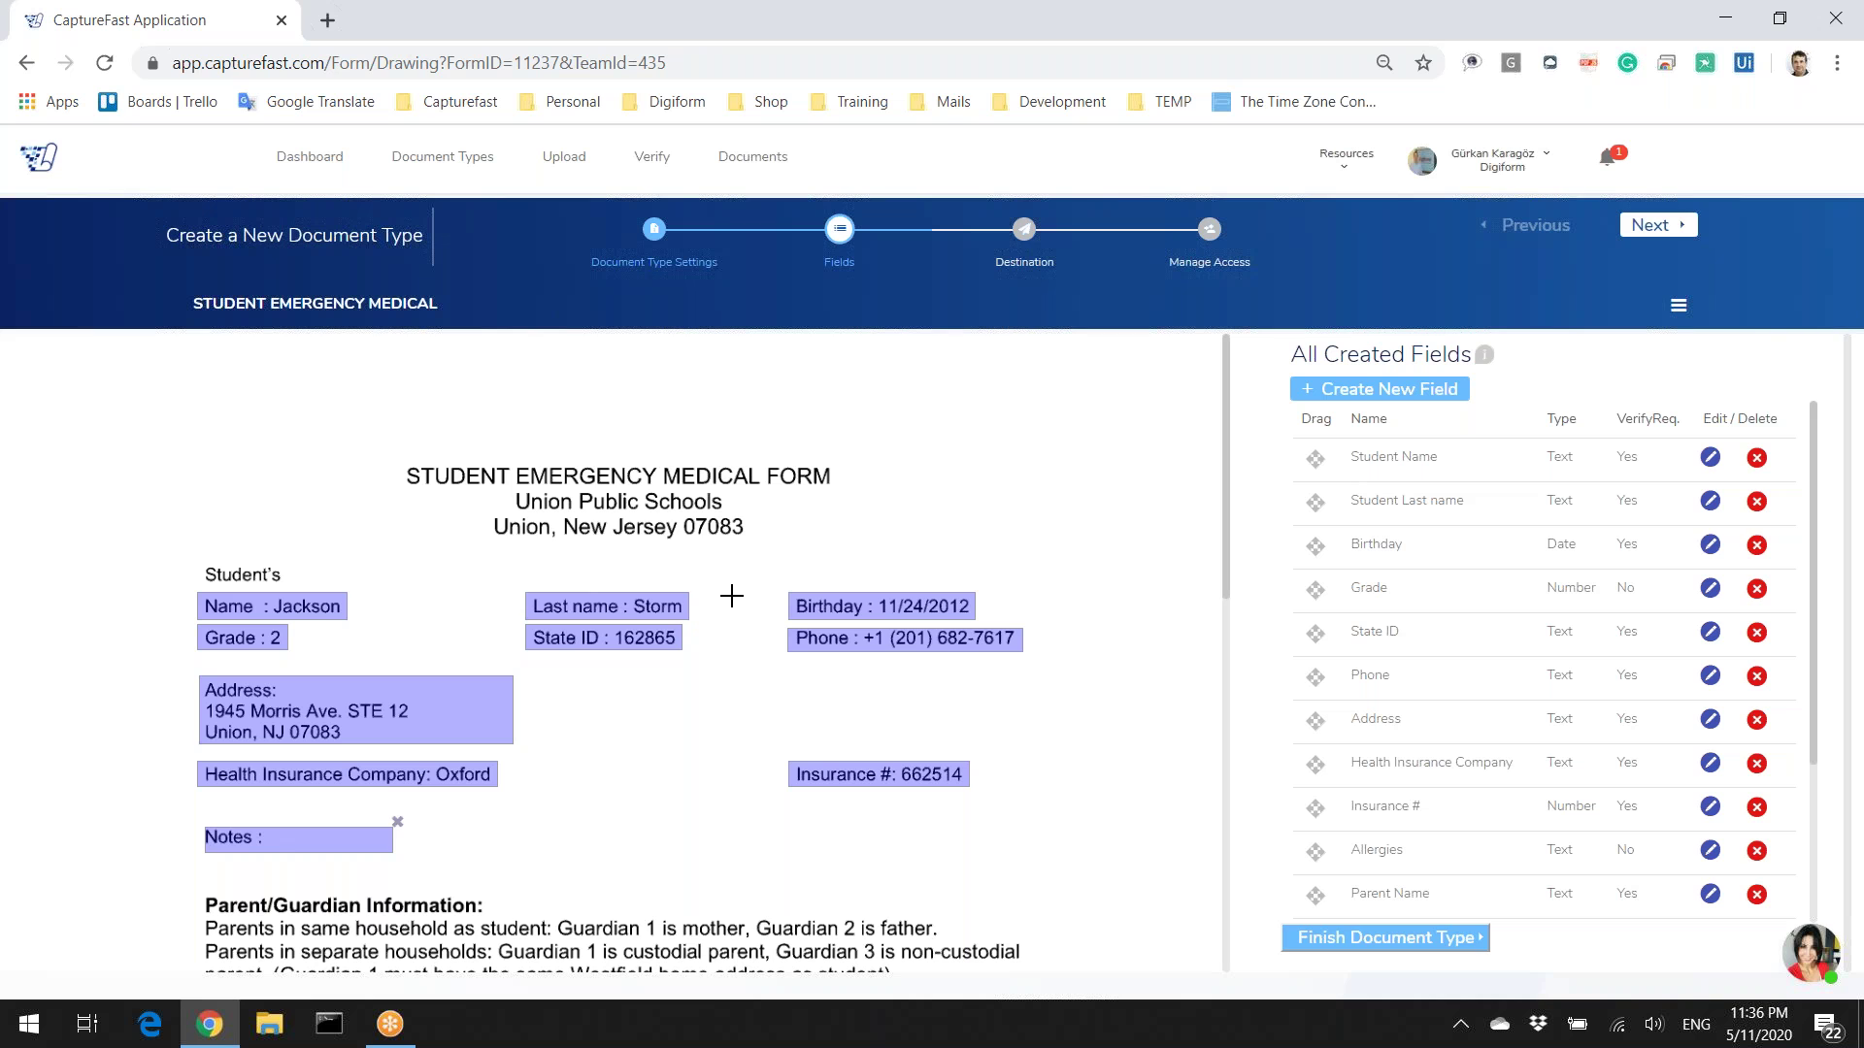
Step: Examine the Health Insurance Company field's label and advanced options, including its List of Answers
click(315, 786)
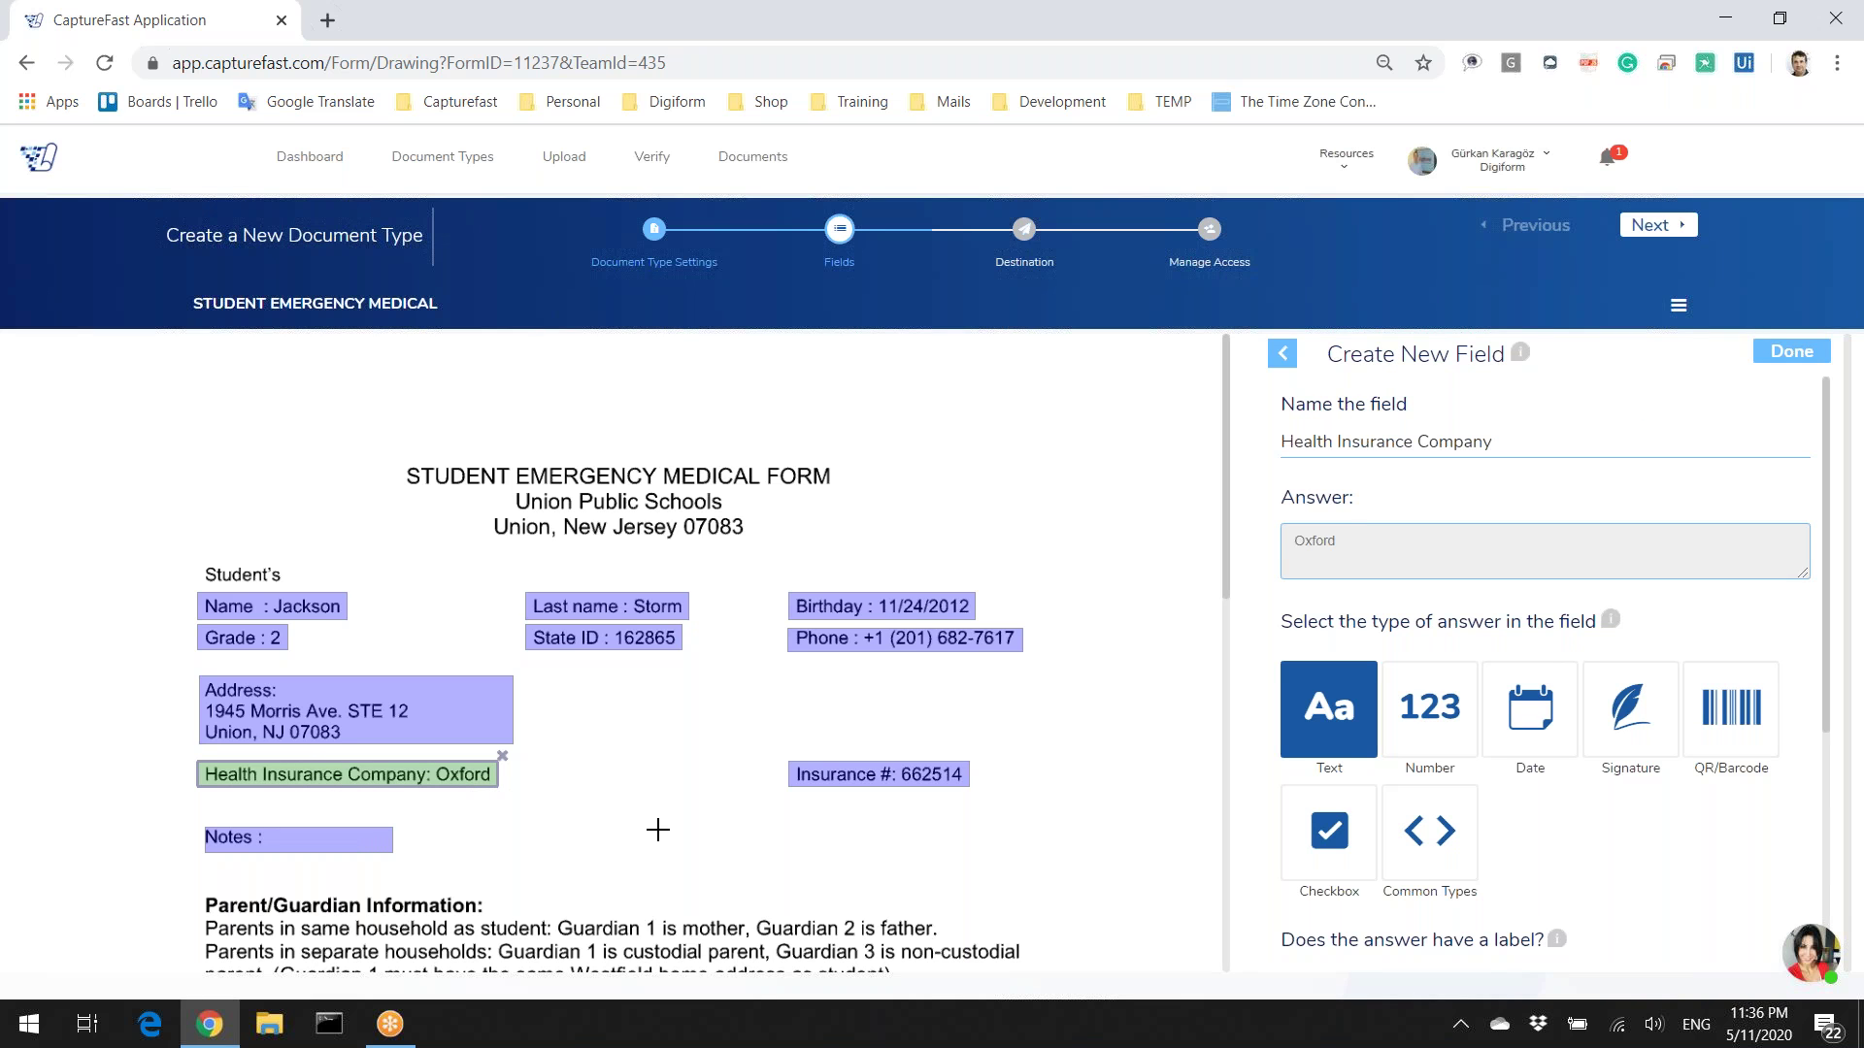
scroll(1364, 825, down, 2)
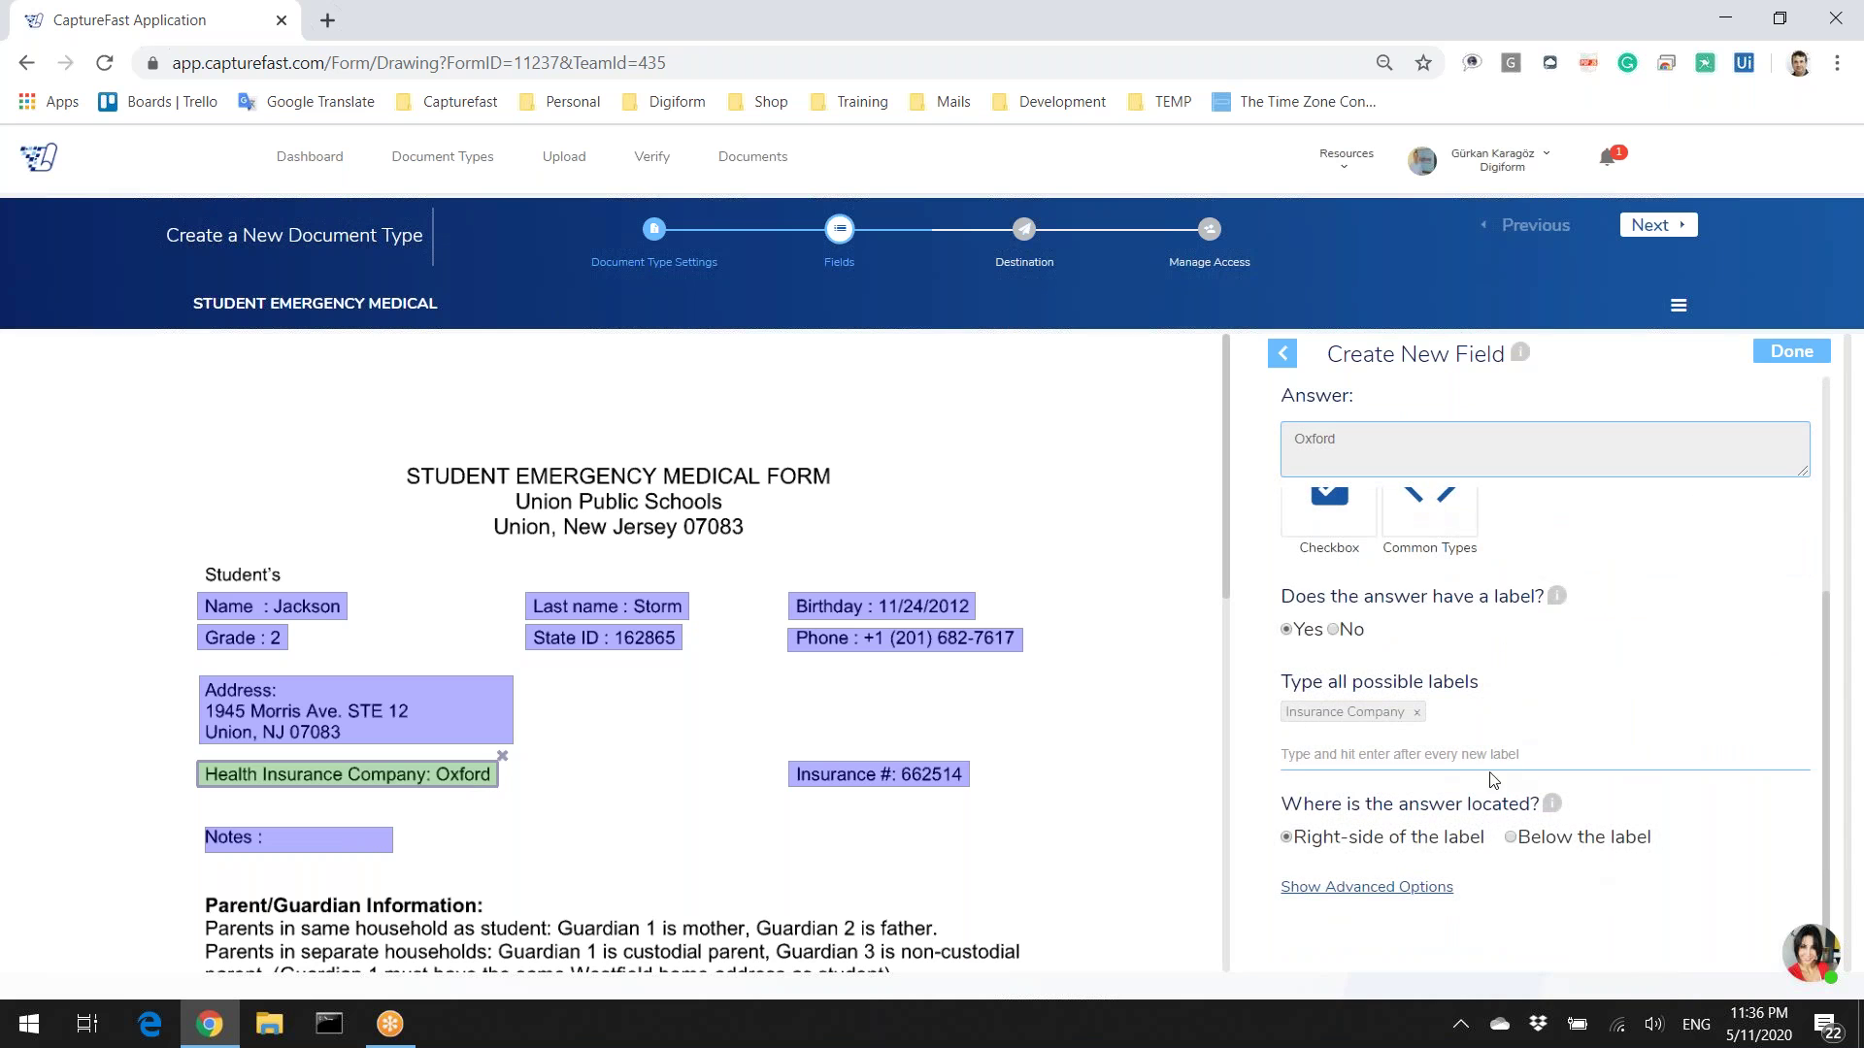
click(1423, 886)
scroll(1403, 893, down, 5)
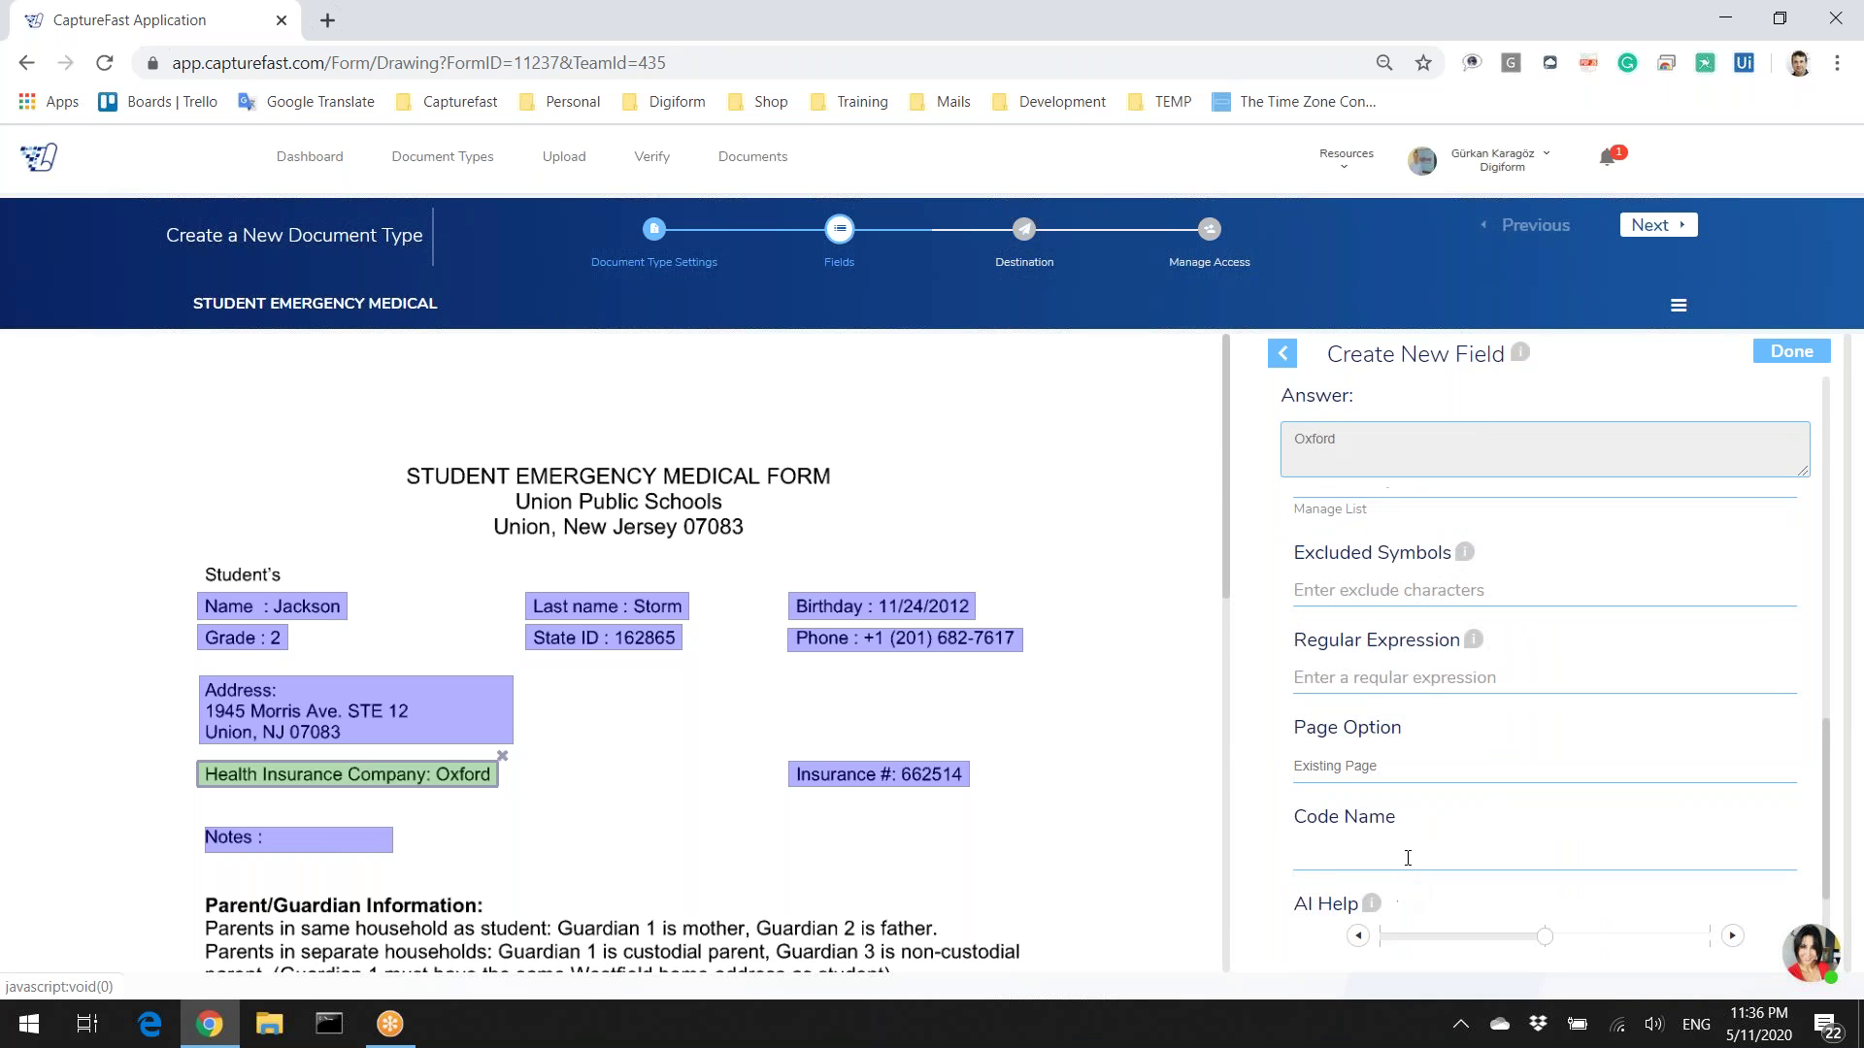
scroll(1376, 755, up, 3)
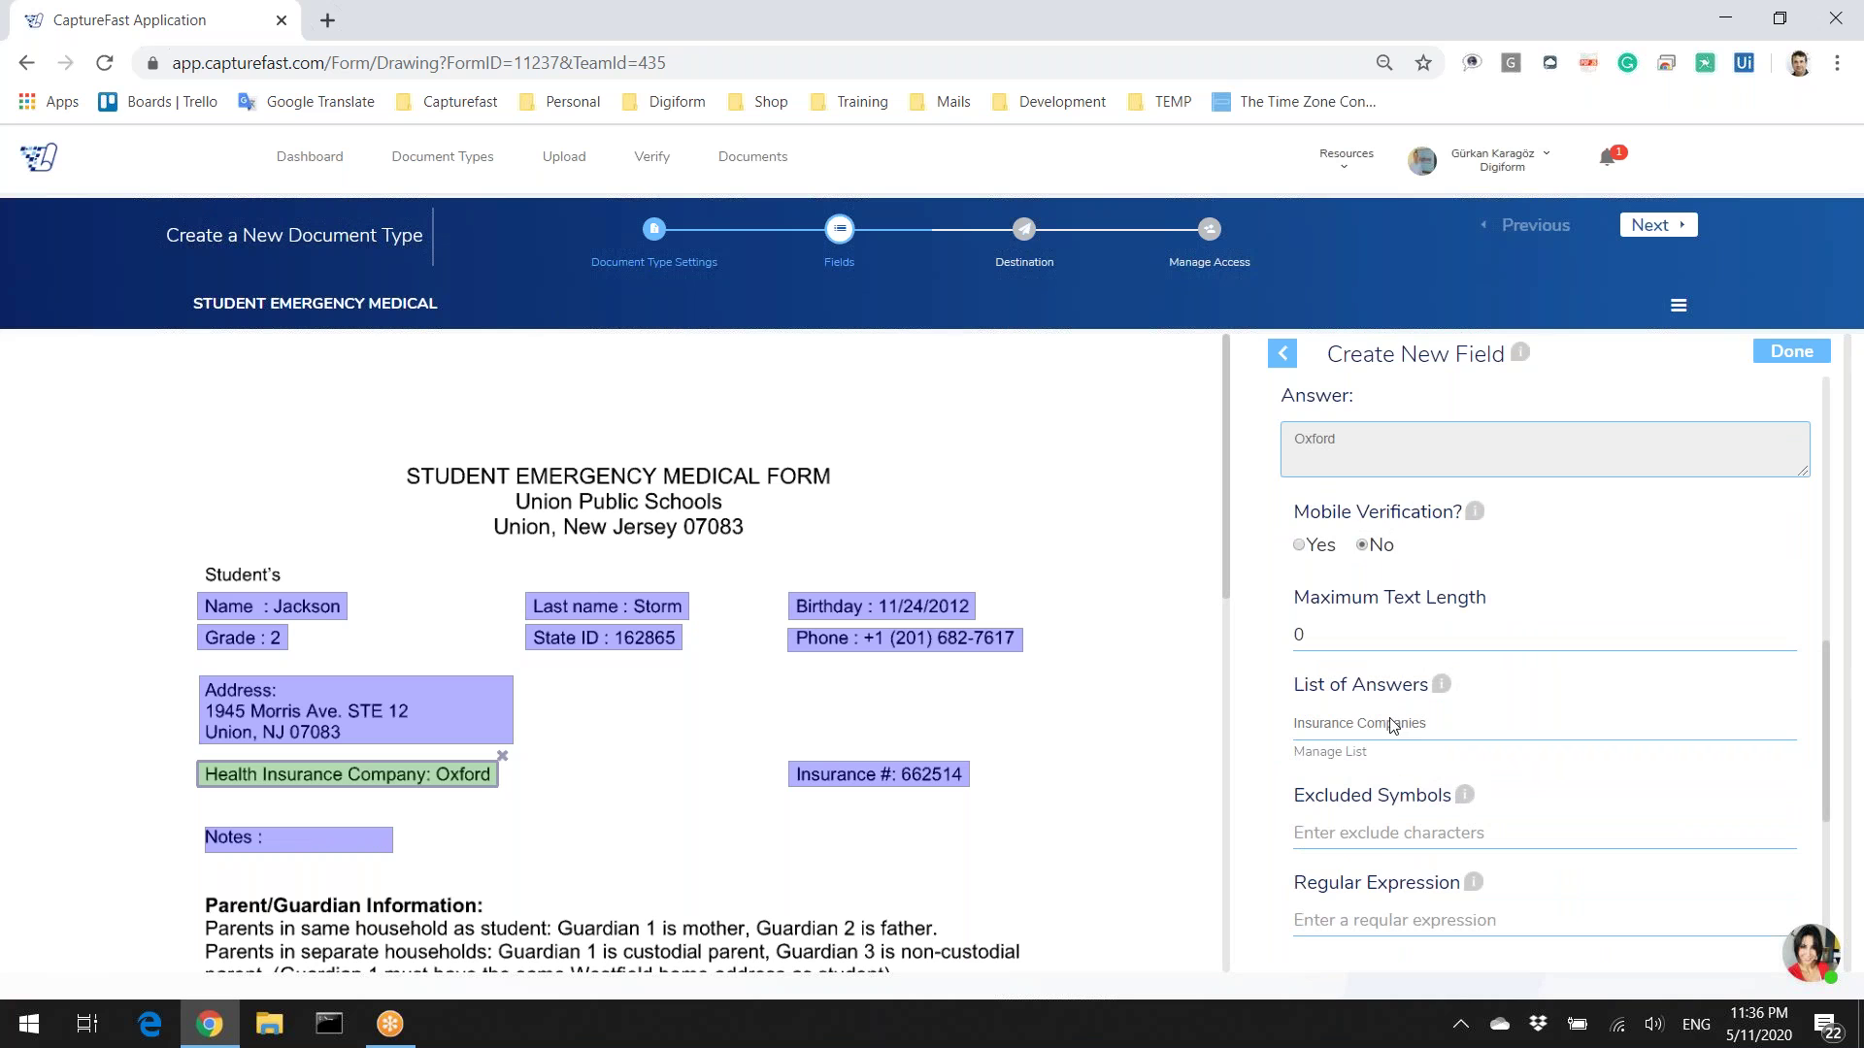
click(1394, 724)
click(1419, 568)
Step: Examine the Regular Expression of the Allergies field and the Excluded Symbols of the student's Phone field
scroll(521, 728, down, 1)
click(323, 734)
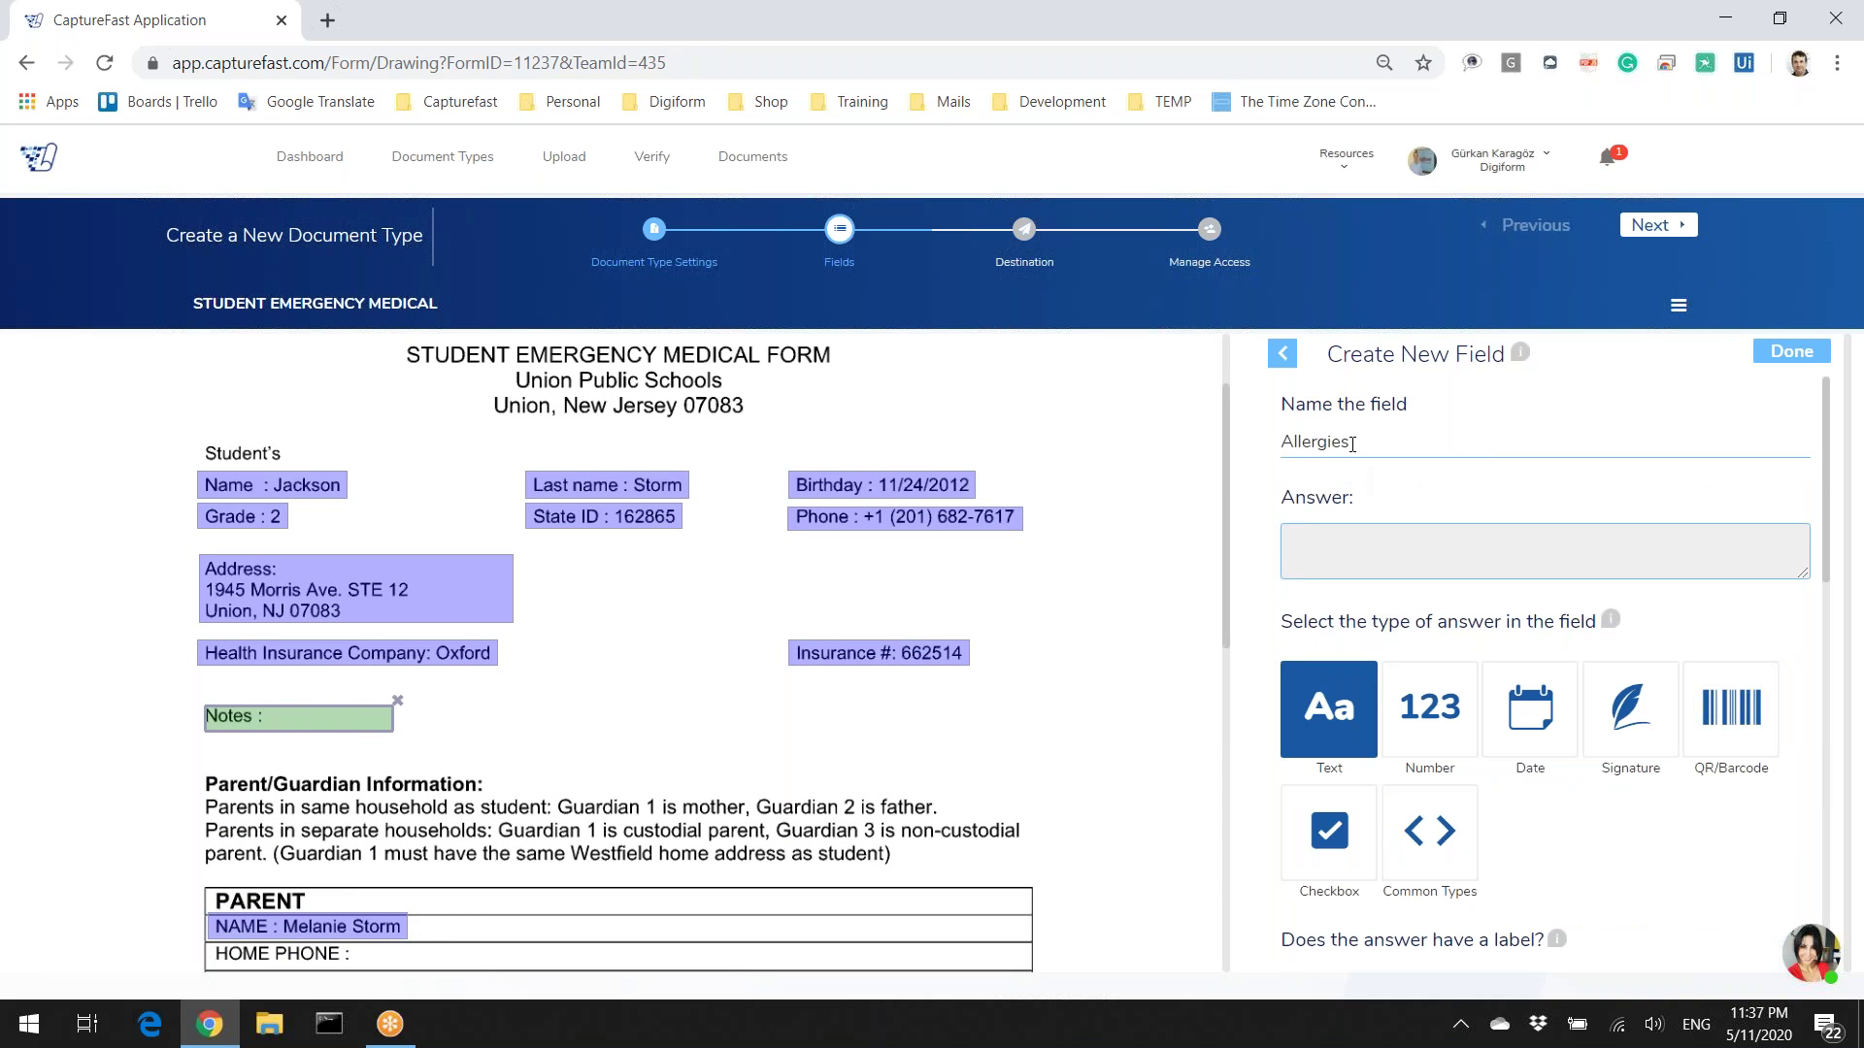
mouse_move(320, 728)
mouse_down()
mouse_move(865, 553)
mouse_move(272, 734)
mouse_move(680, 685)
mouse_move(582, 723)
mouse_move(515, 743)
mouse_move(317, 716)
mouse_up()
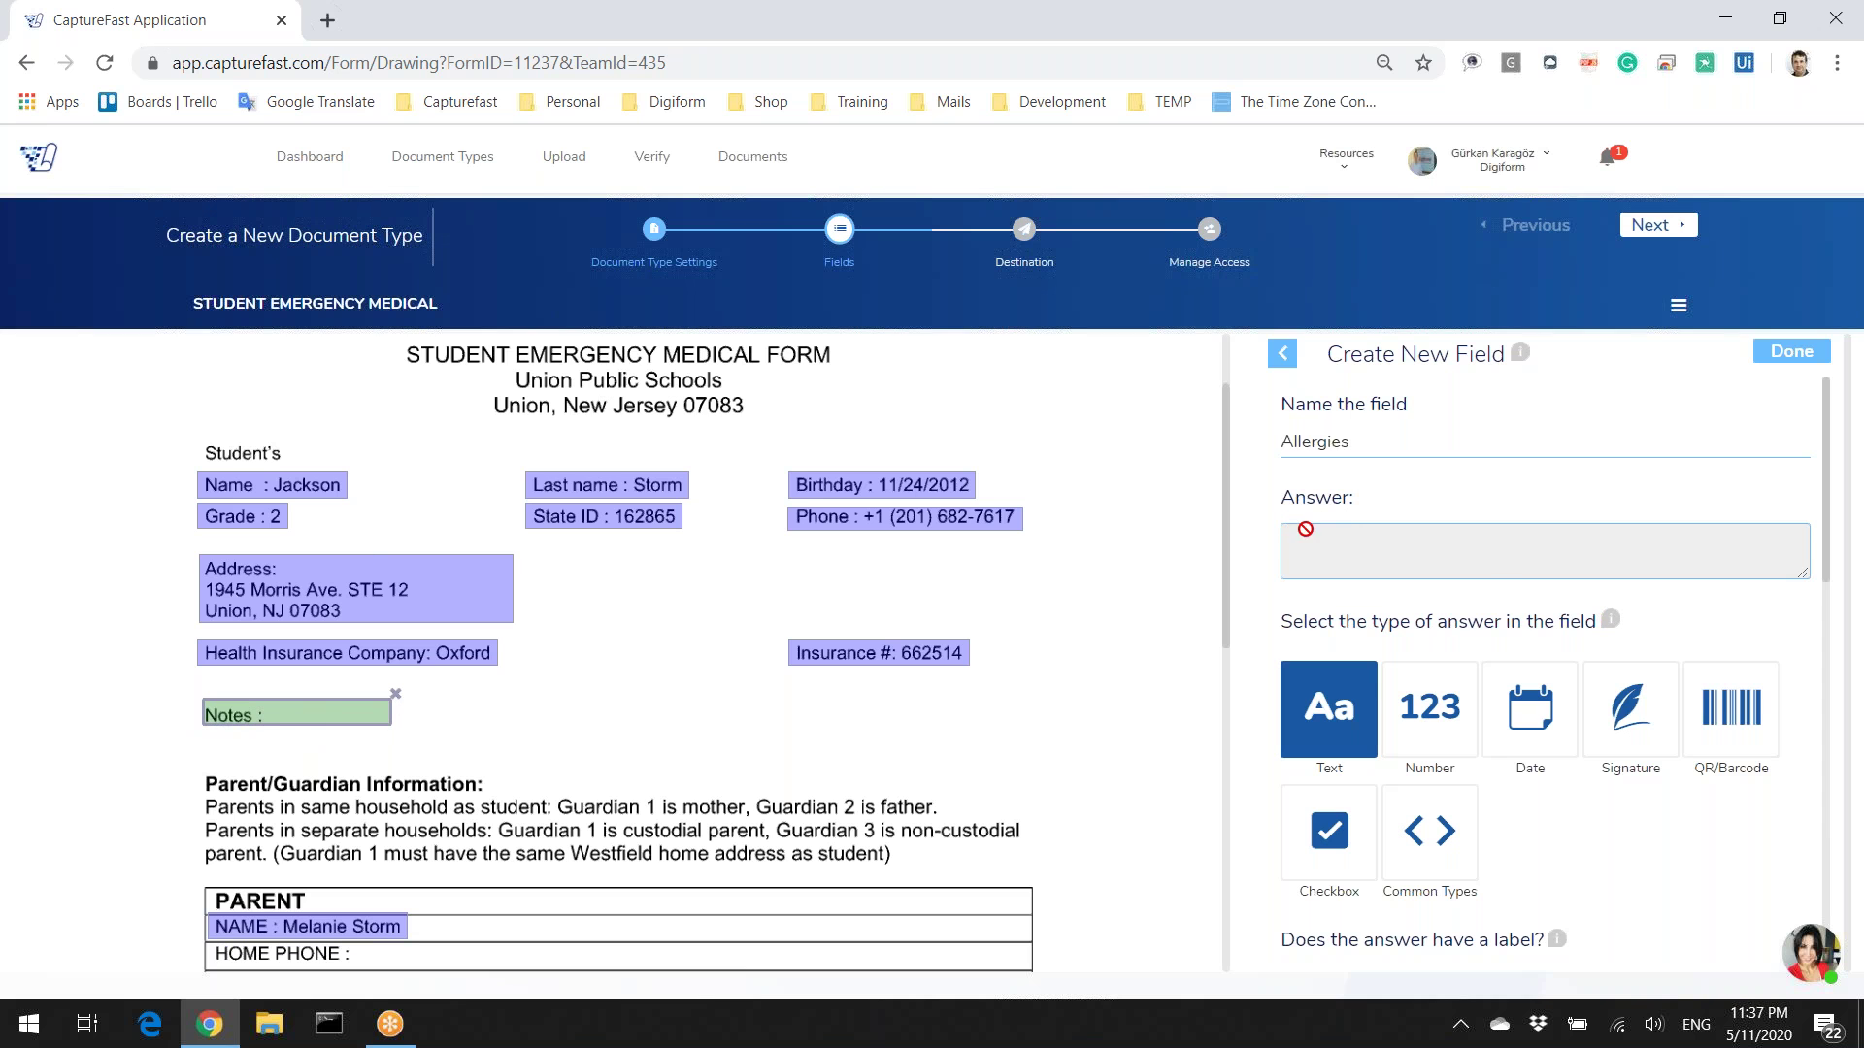
scroll(1519, 793, down, 10)
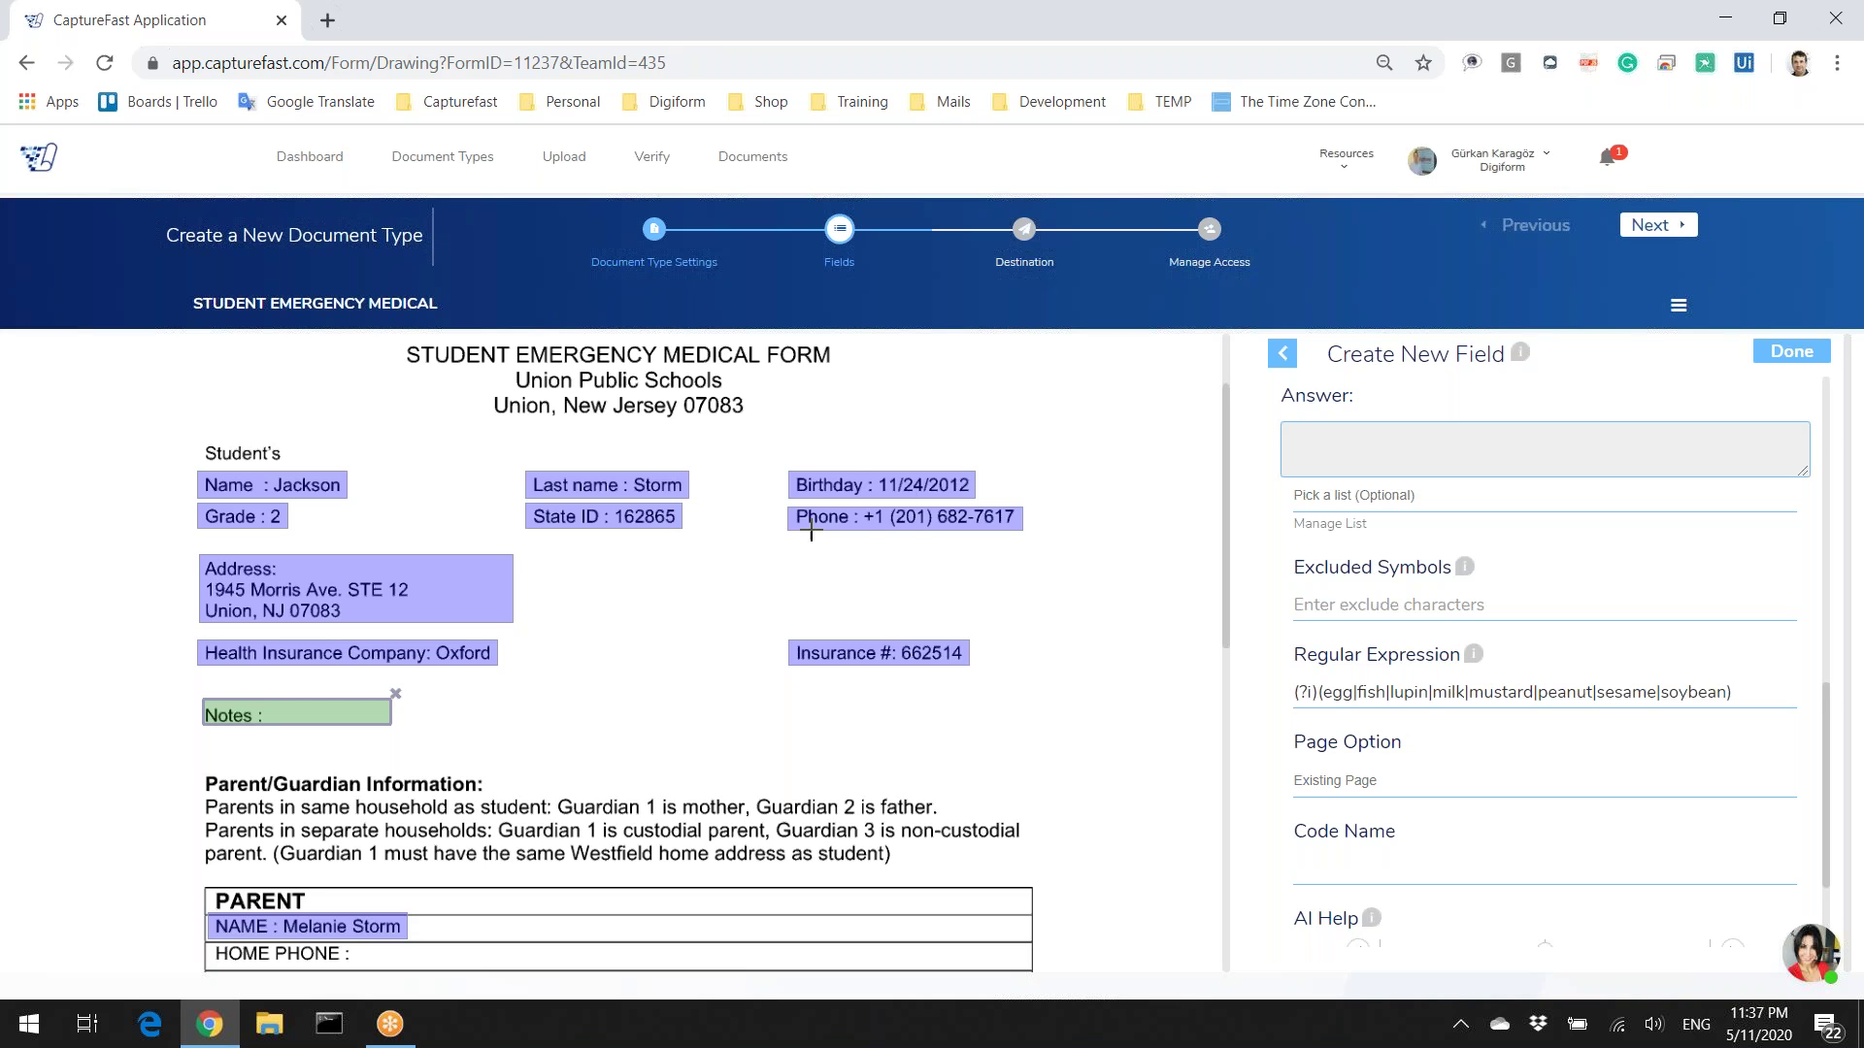
click(869, 529)
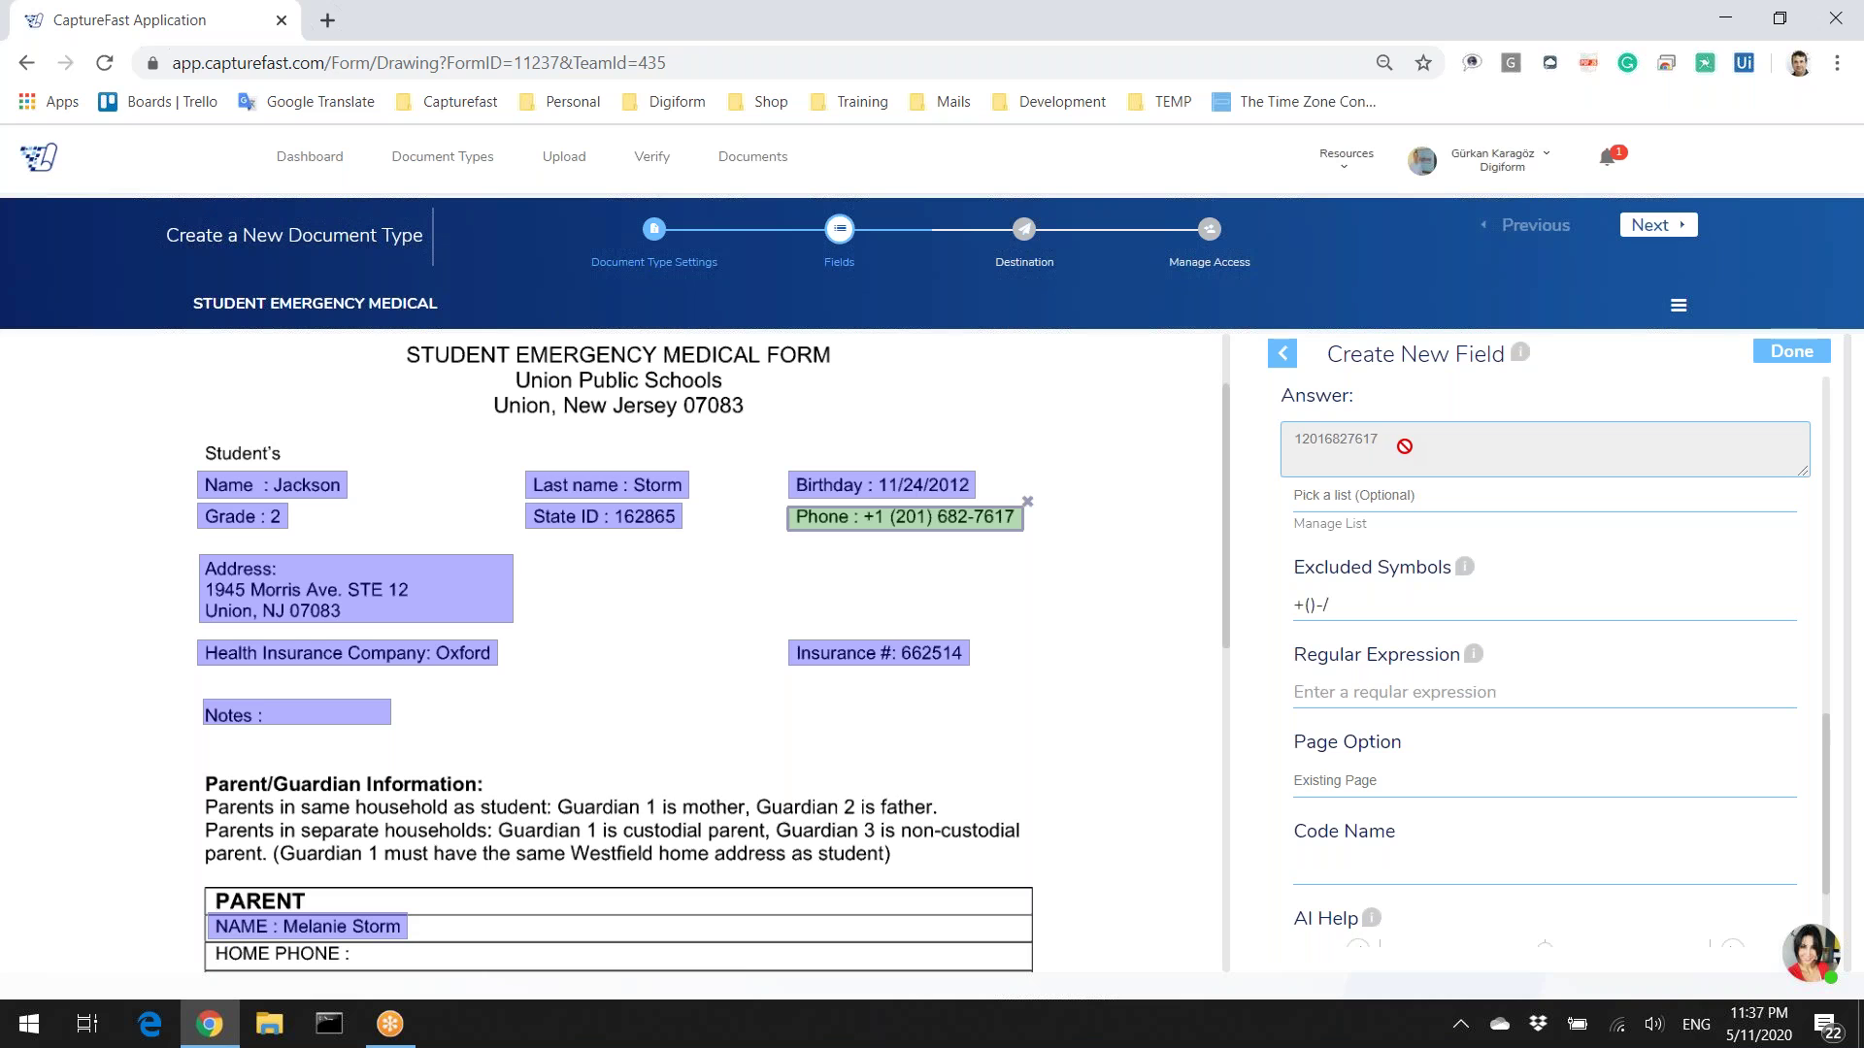
Step: Examine the State ID field's possible labels, answer location and mandatory extraction setting
click(616, 527)
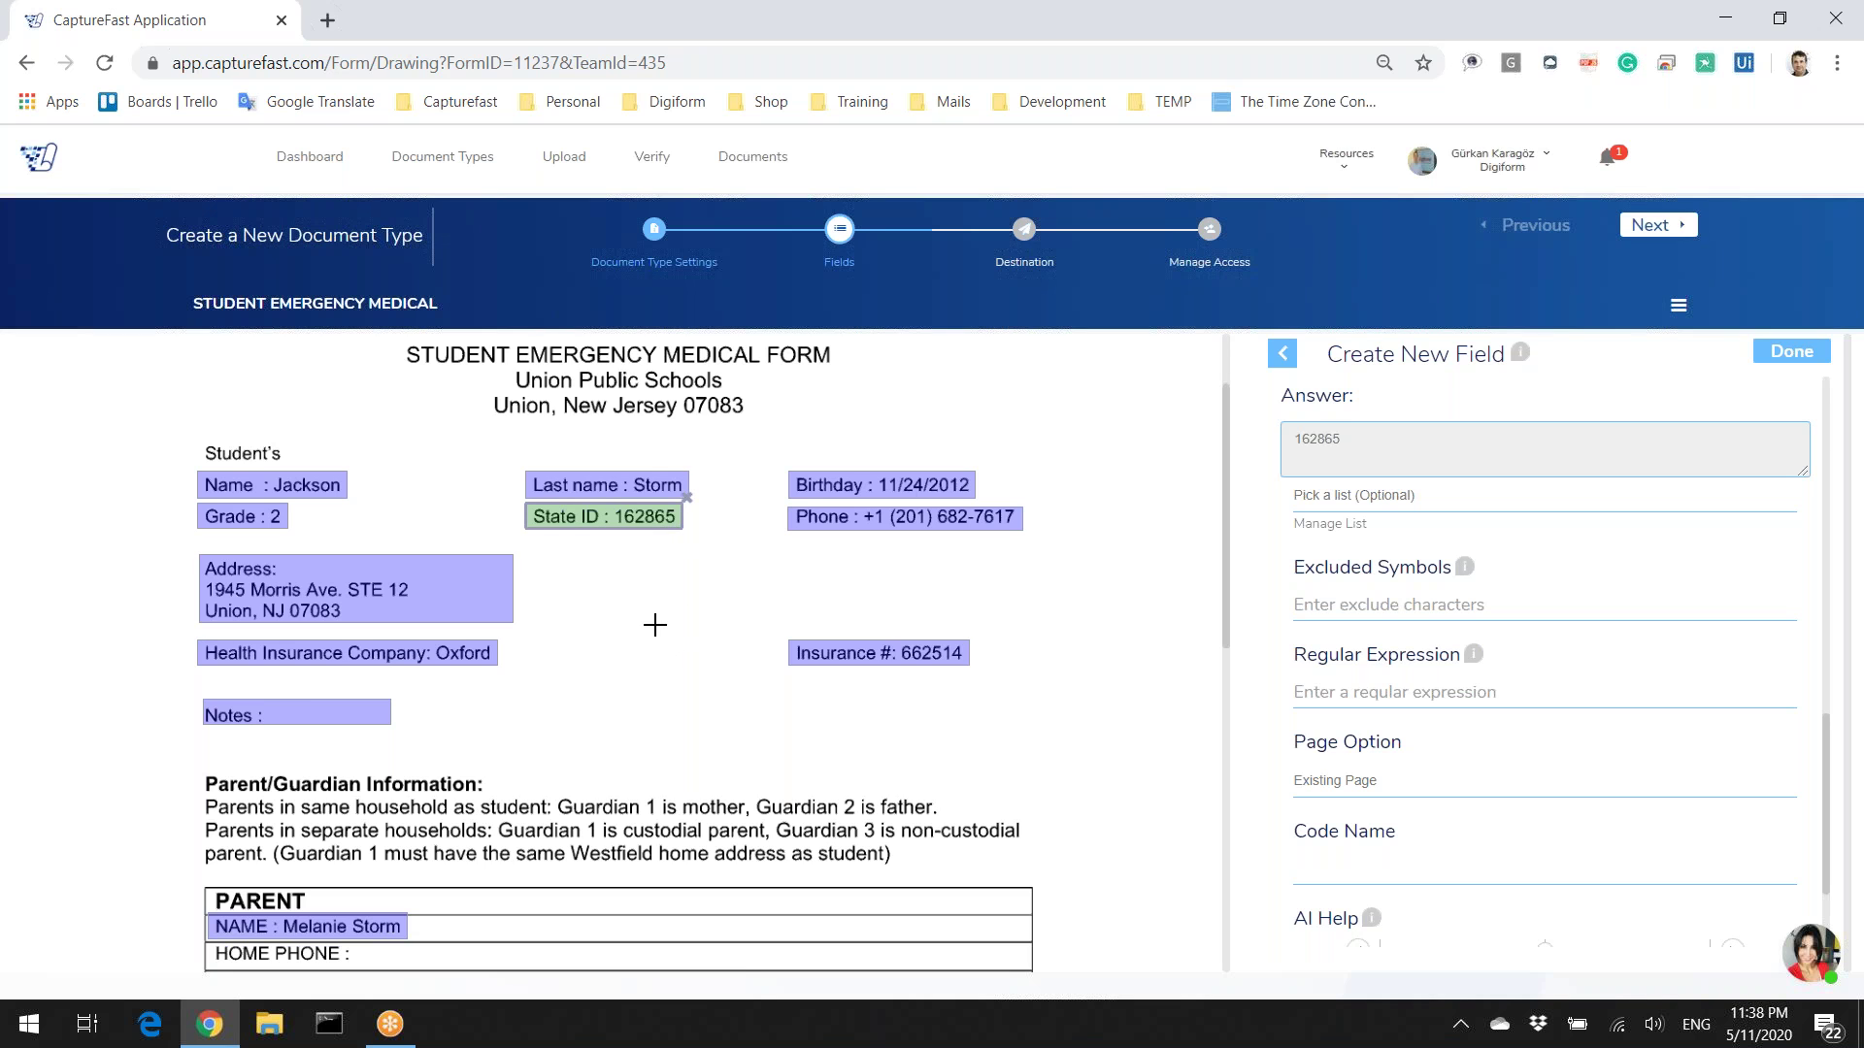
scroll(1106, 637, up, 2)
scroll(1572, 653, up, 3)
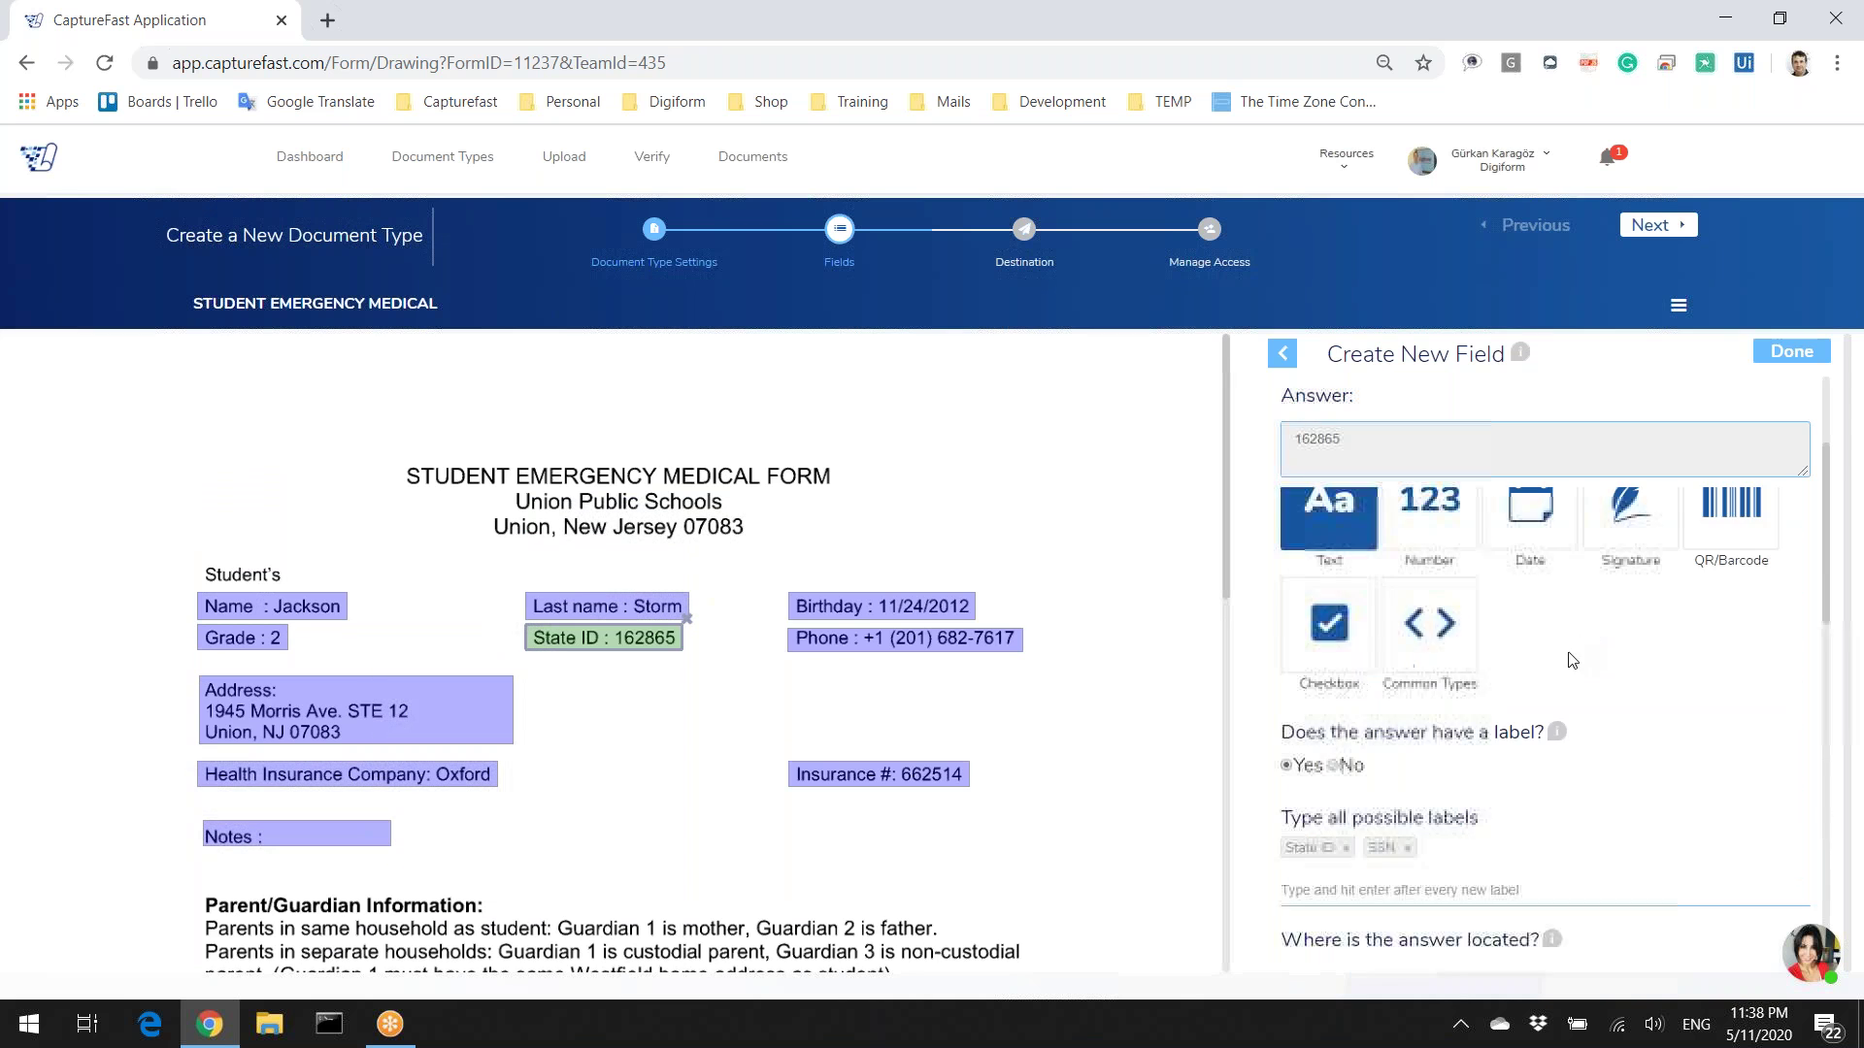
scroll(1573, 719, down, 5)
scroll(1539, 715, up, 1)
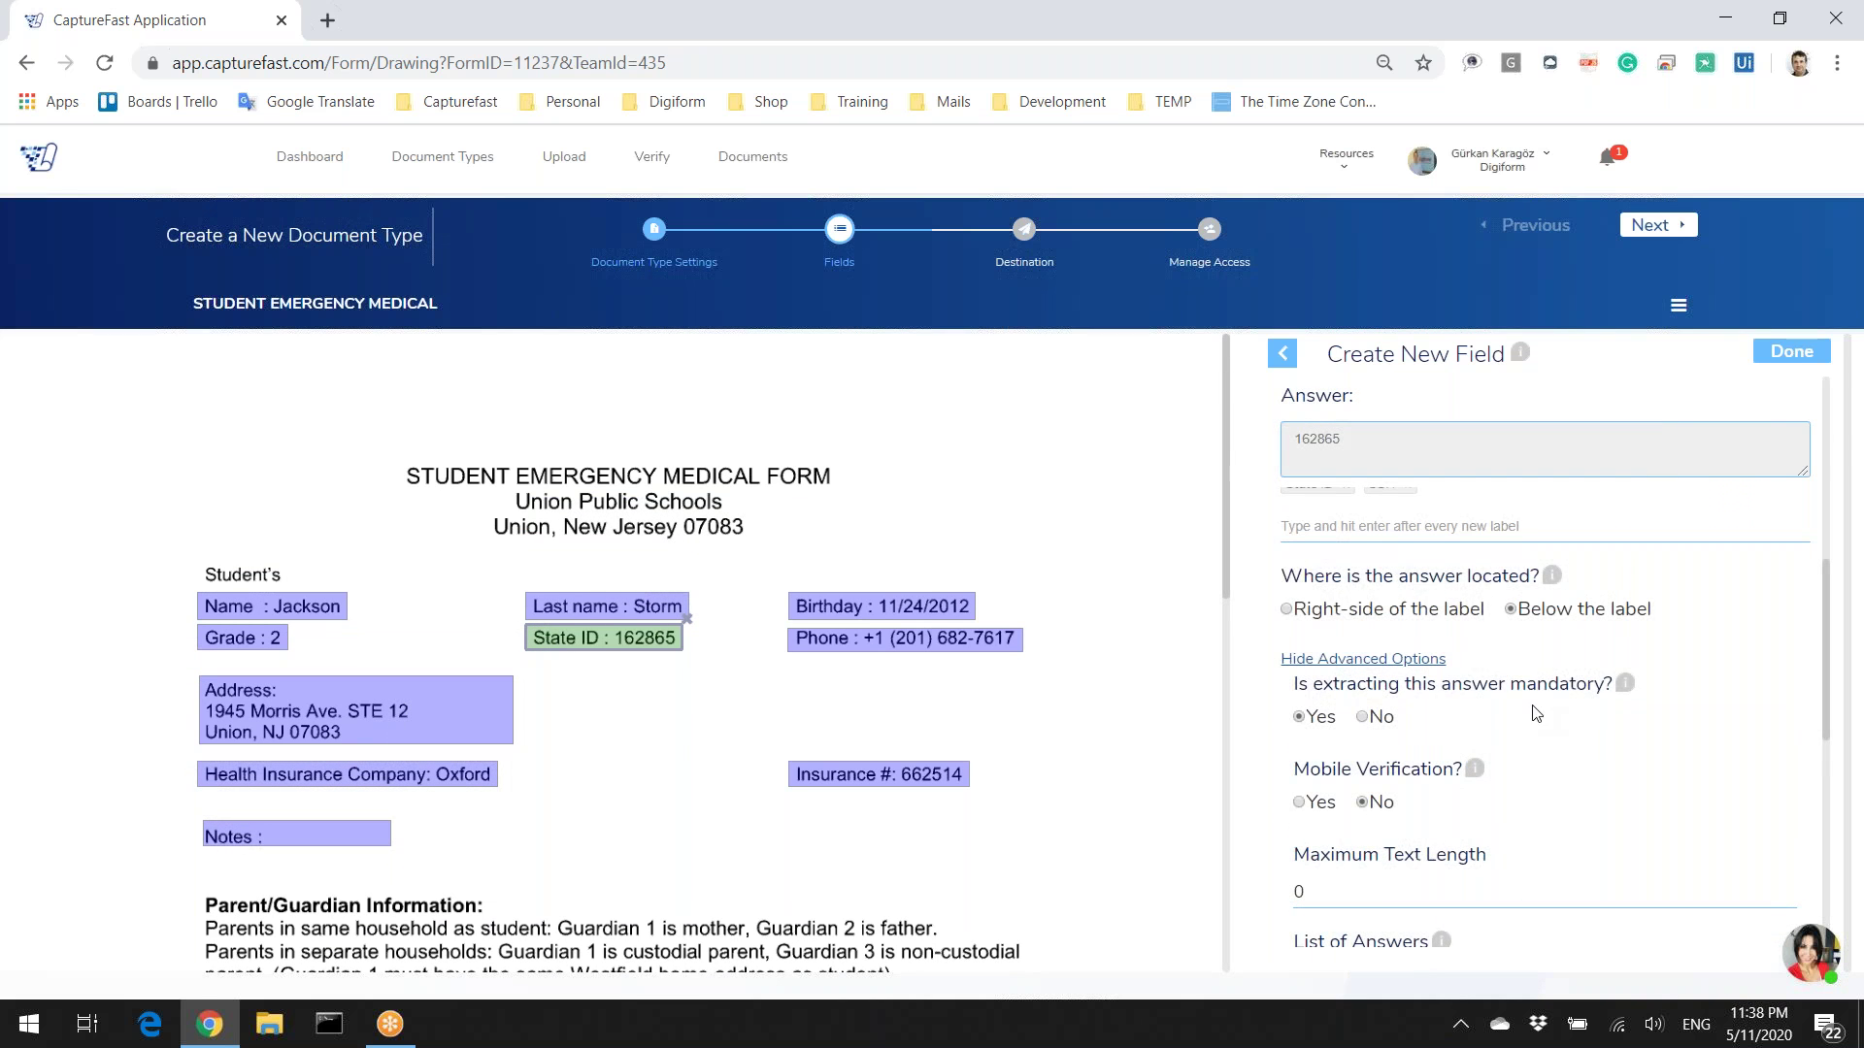
scroll(1483, 709, up, 1)
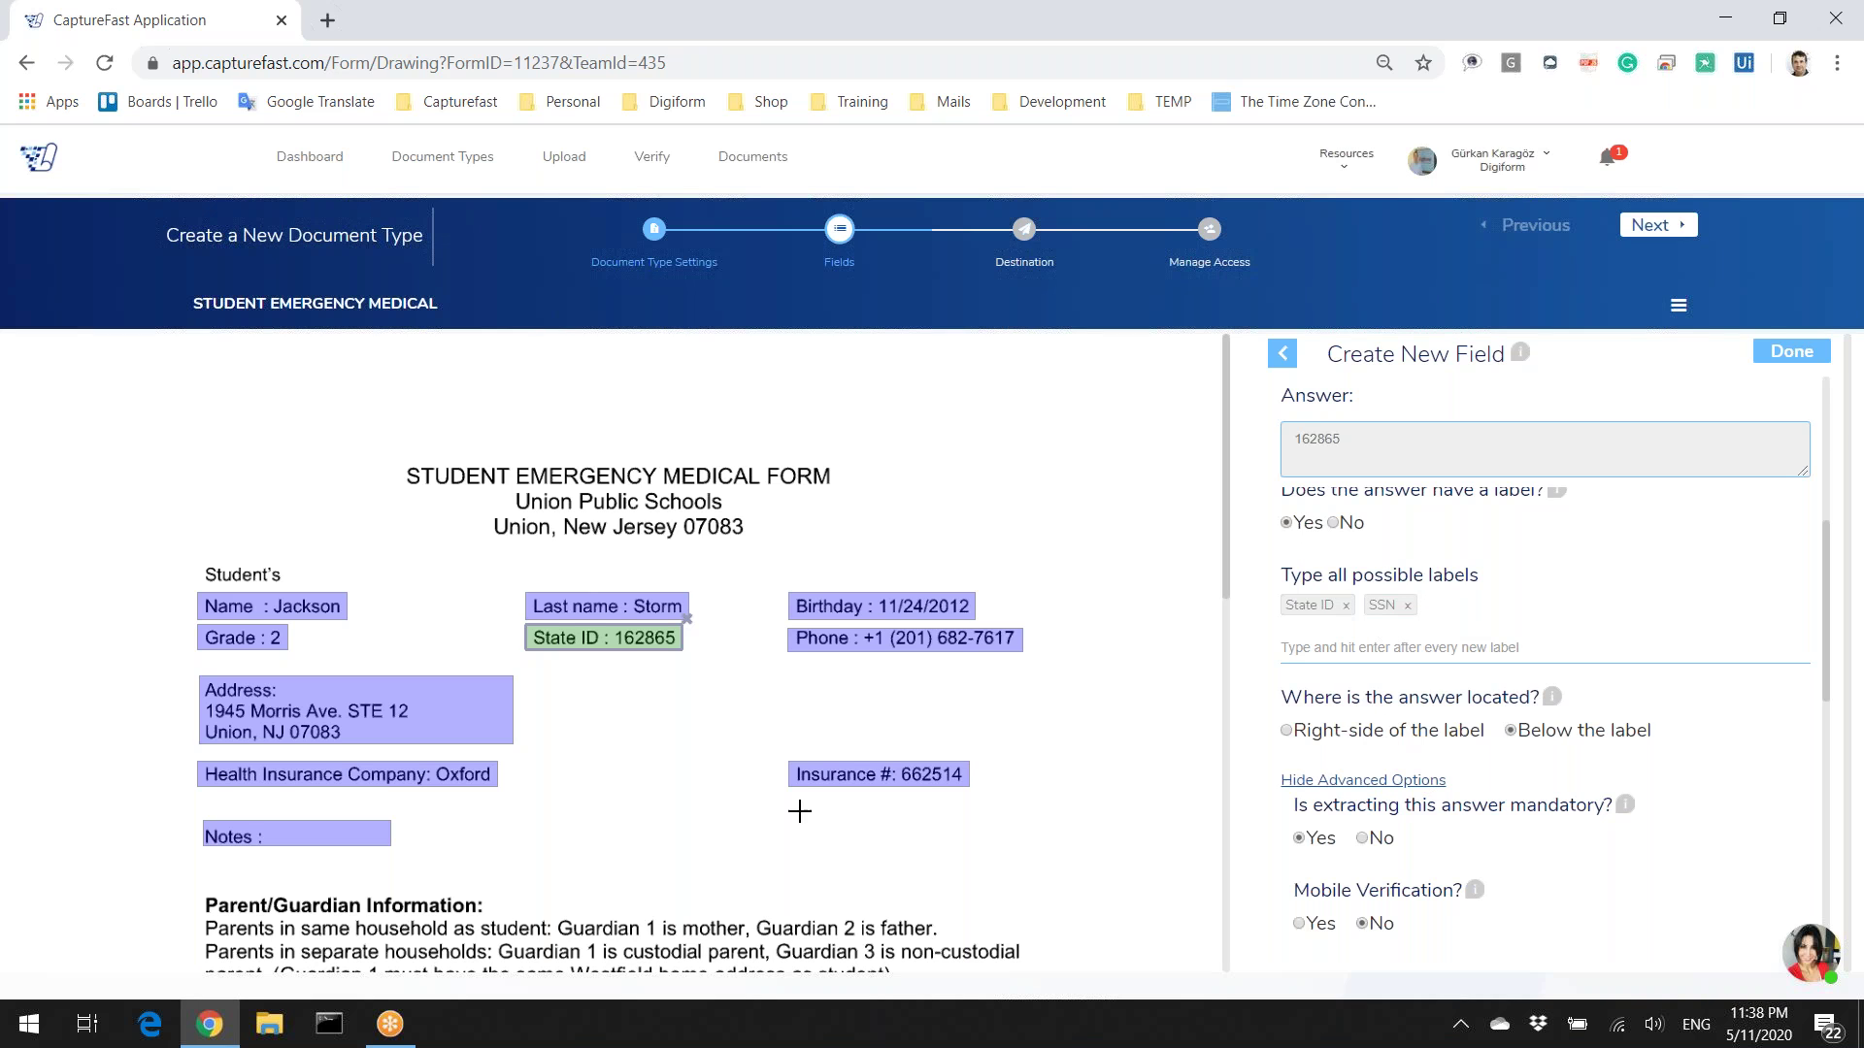
Step: Examine the label setting and advanced options of the Email field in the PARENT table
scroll(845, 802, down, 5)
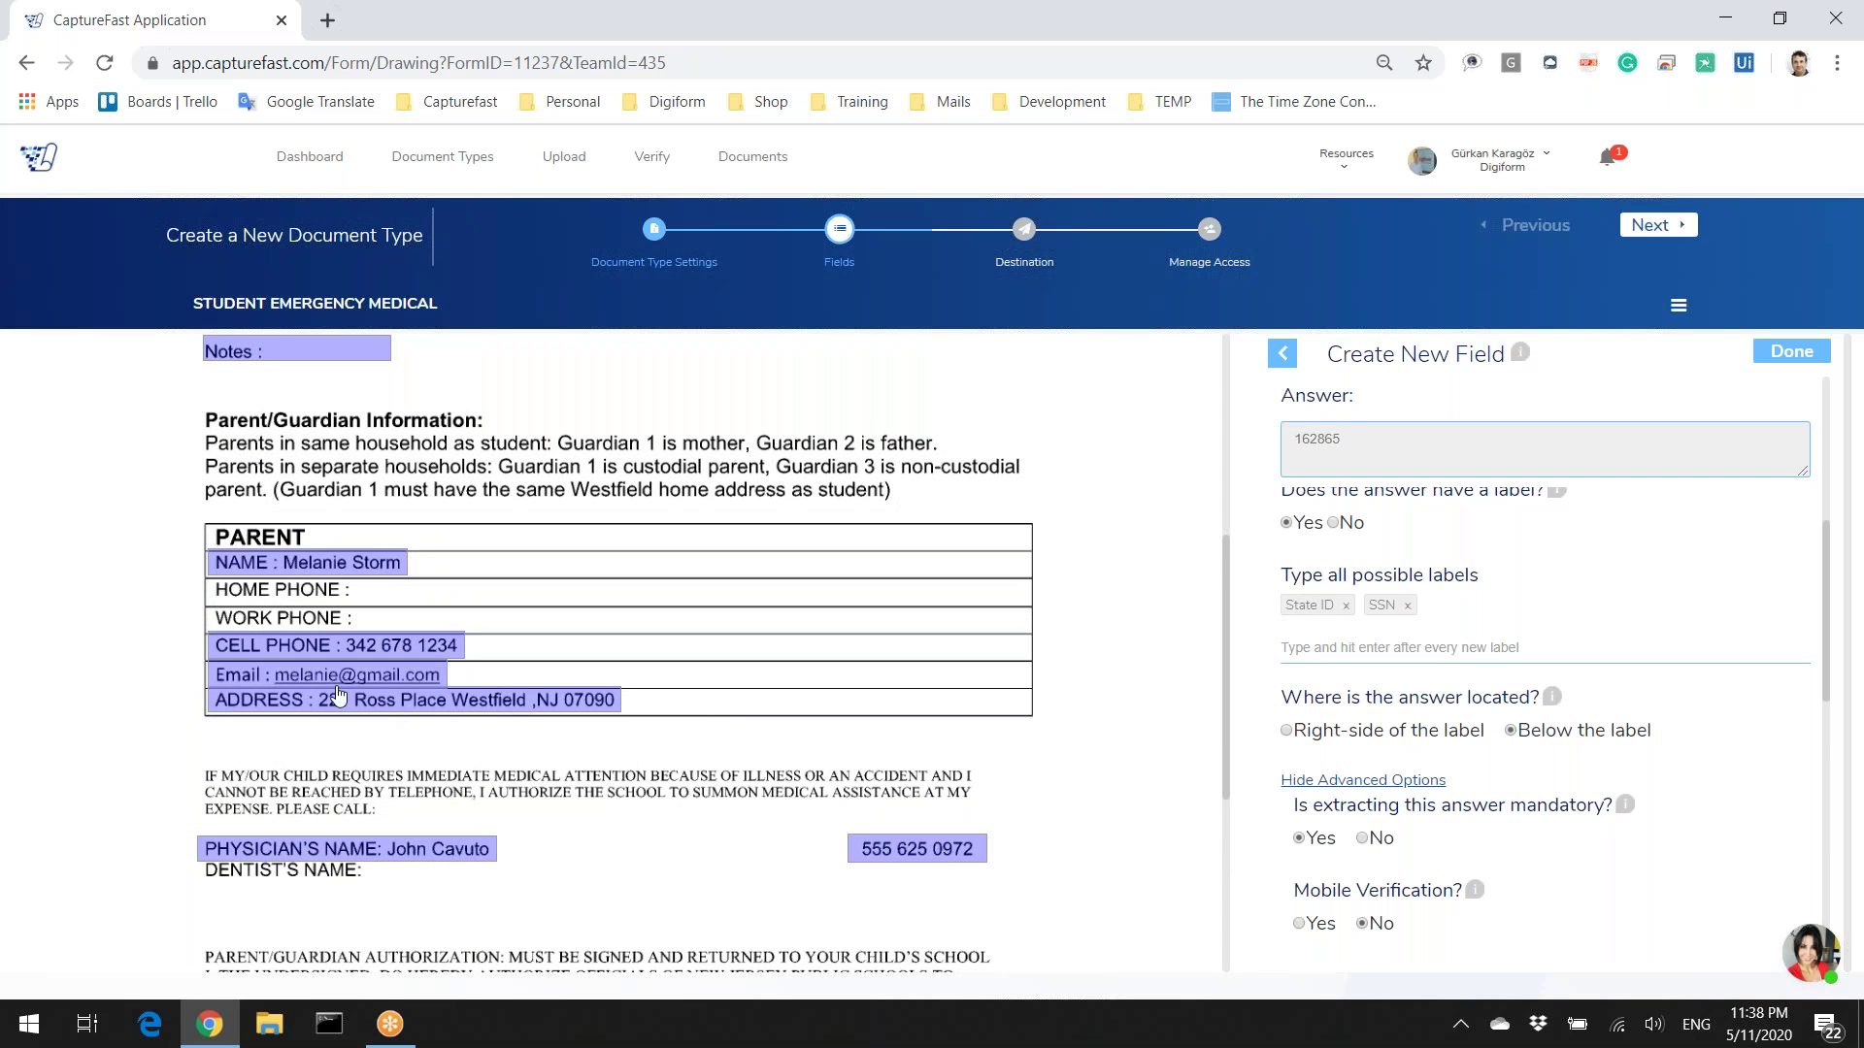
click(326, 681)
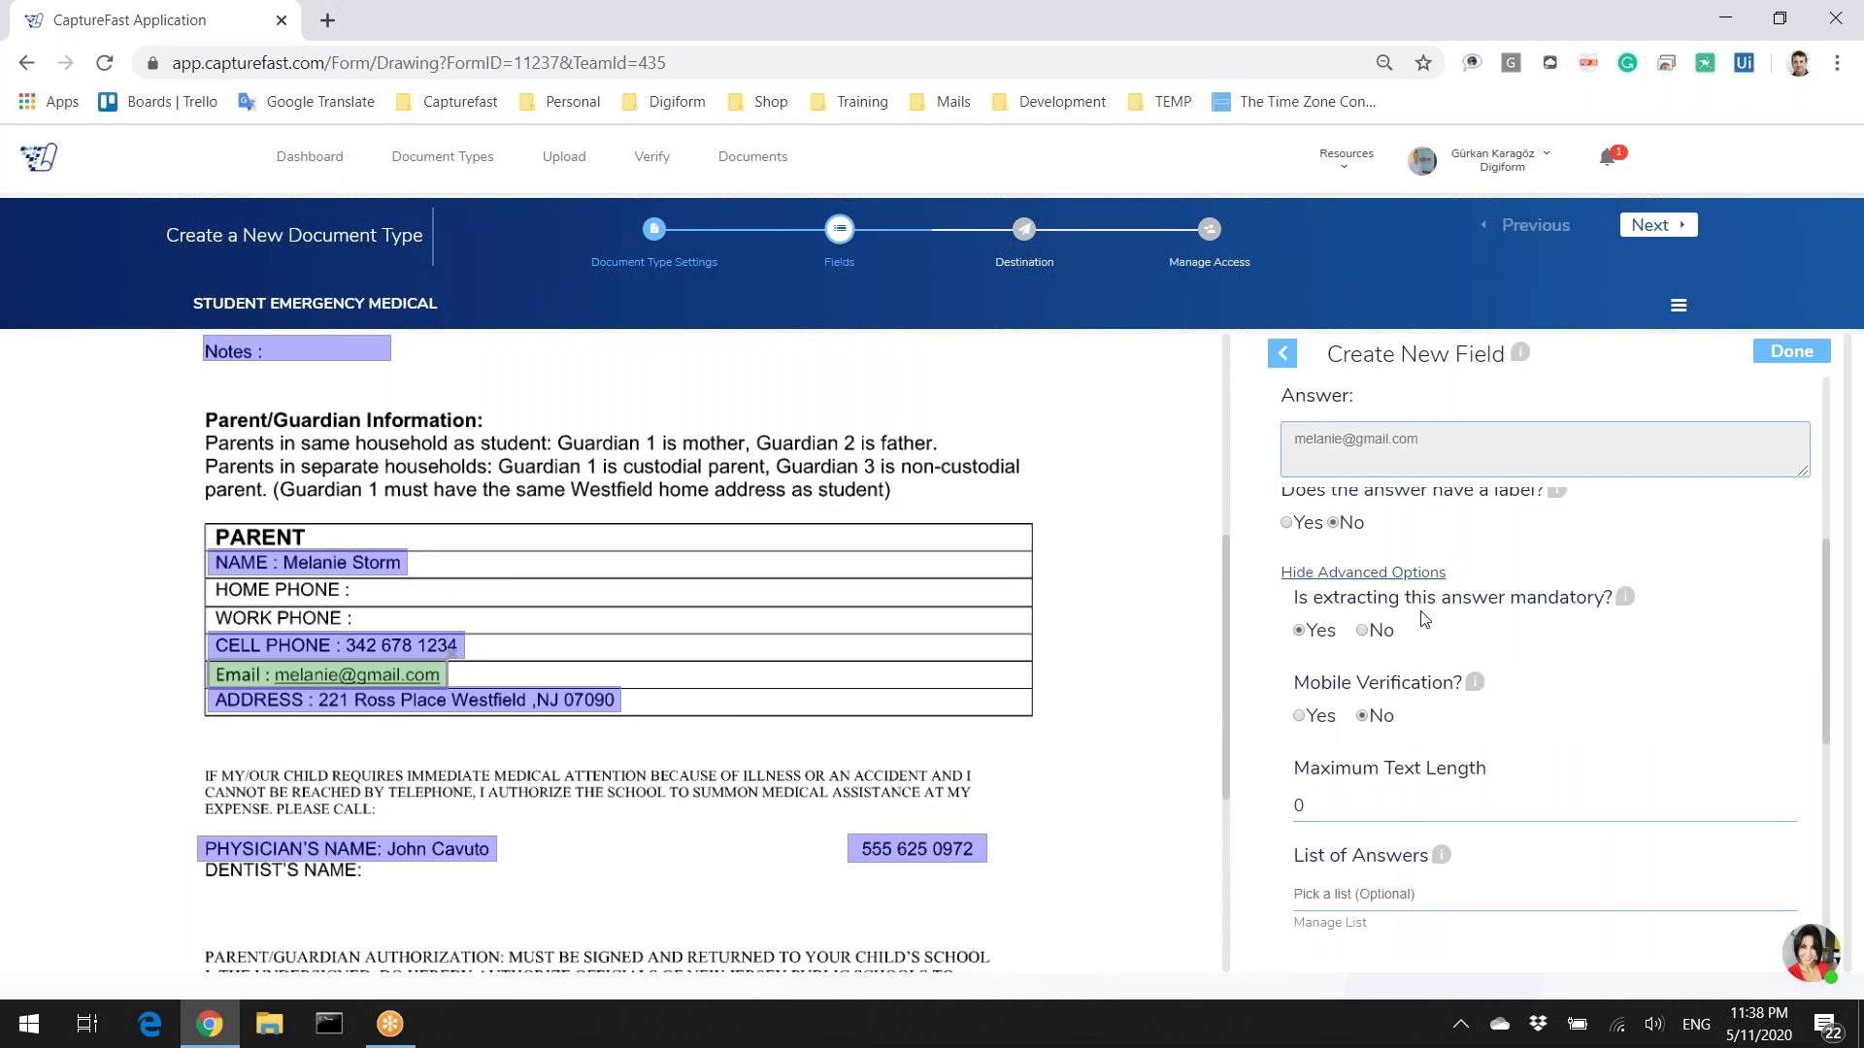
scroll(1517, 728, up, 1)
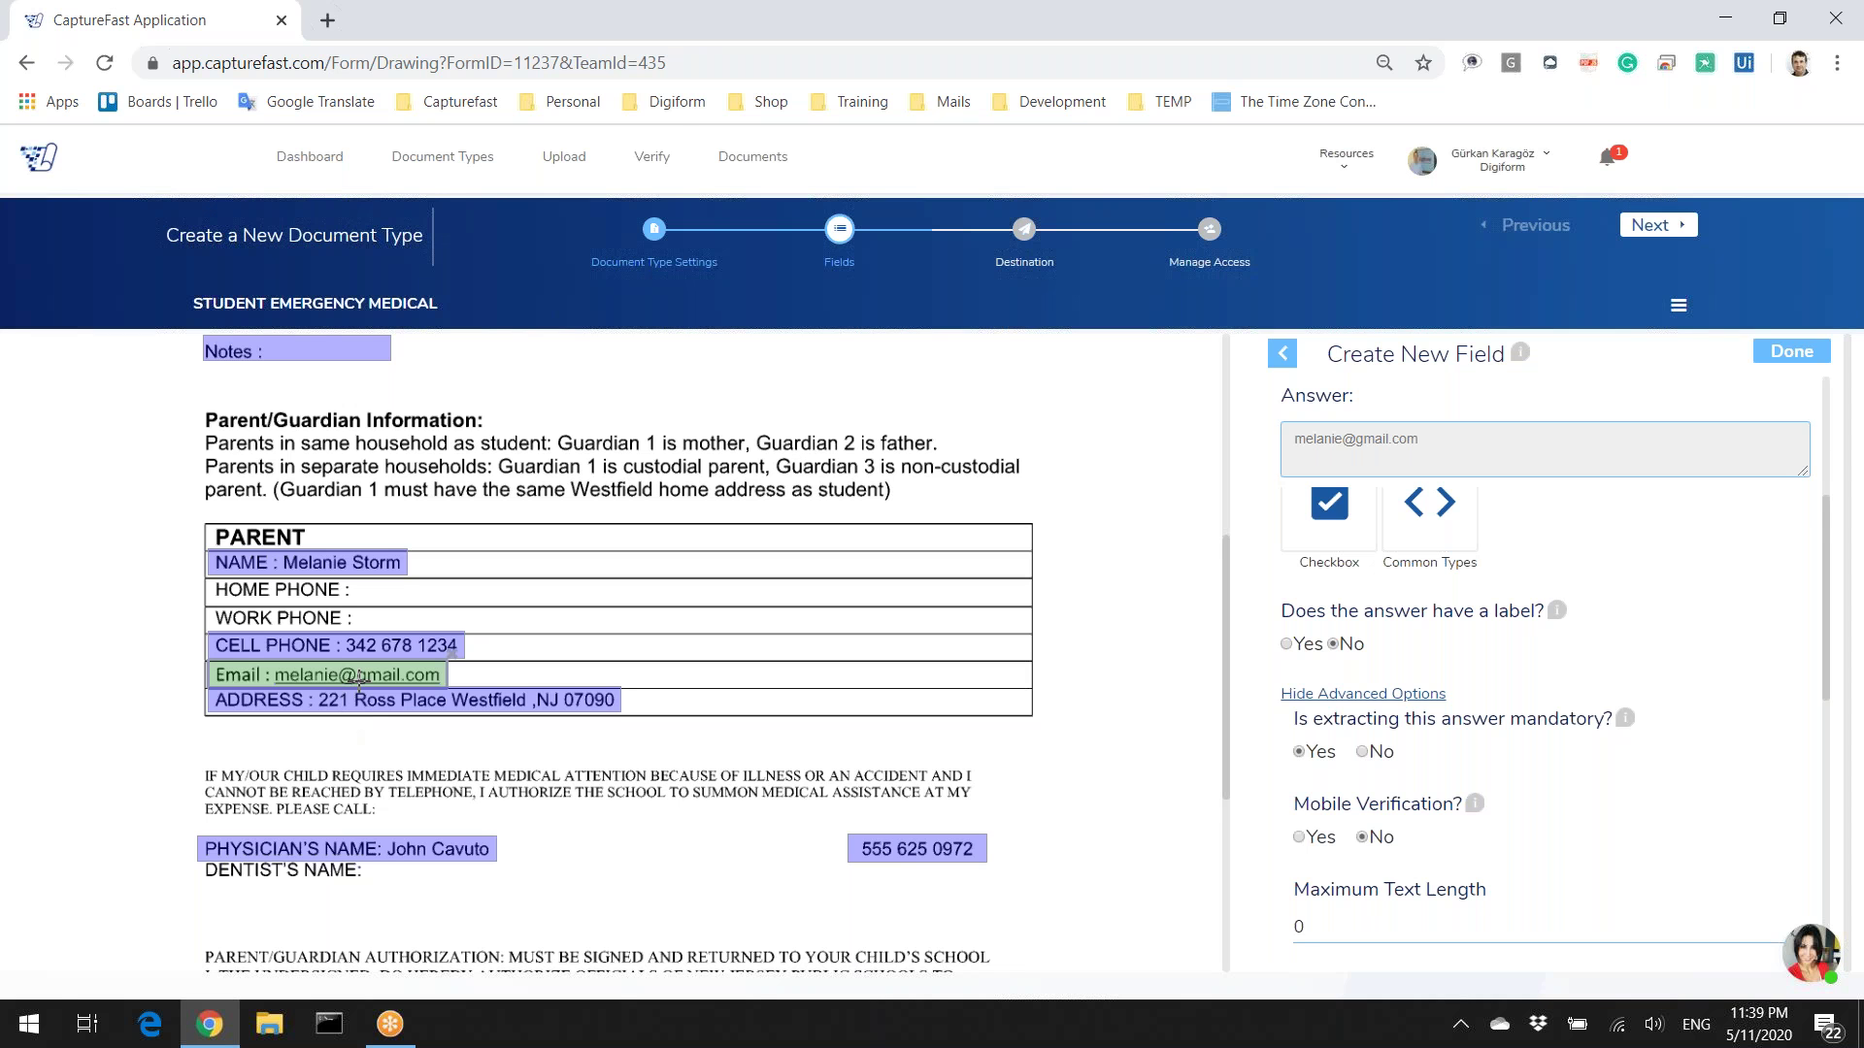
Step: Upload F1.pdf and F2.pdf from the Poc folder using the Auto document type
click(566, 158)
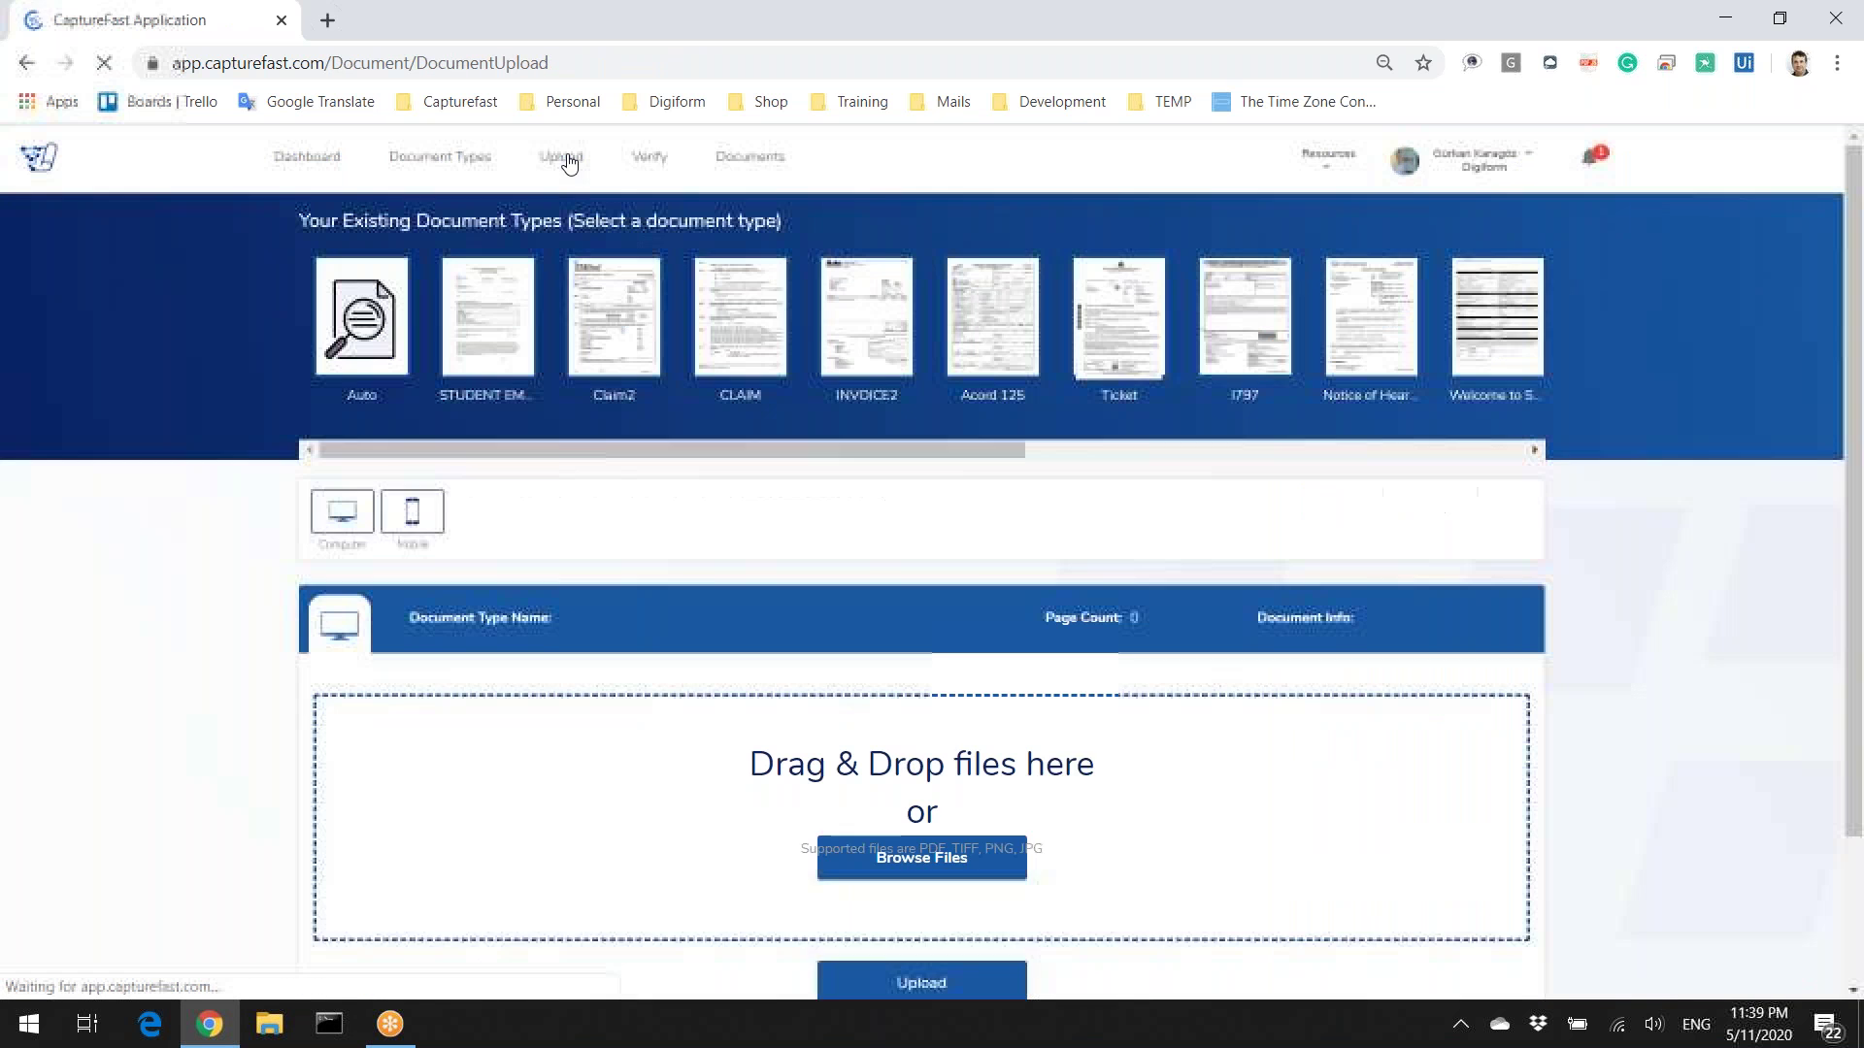
click(372, 333)
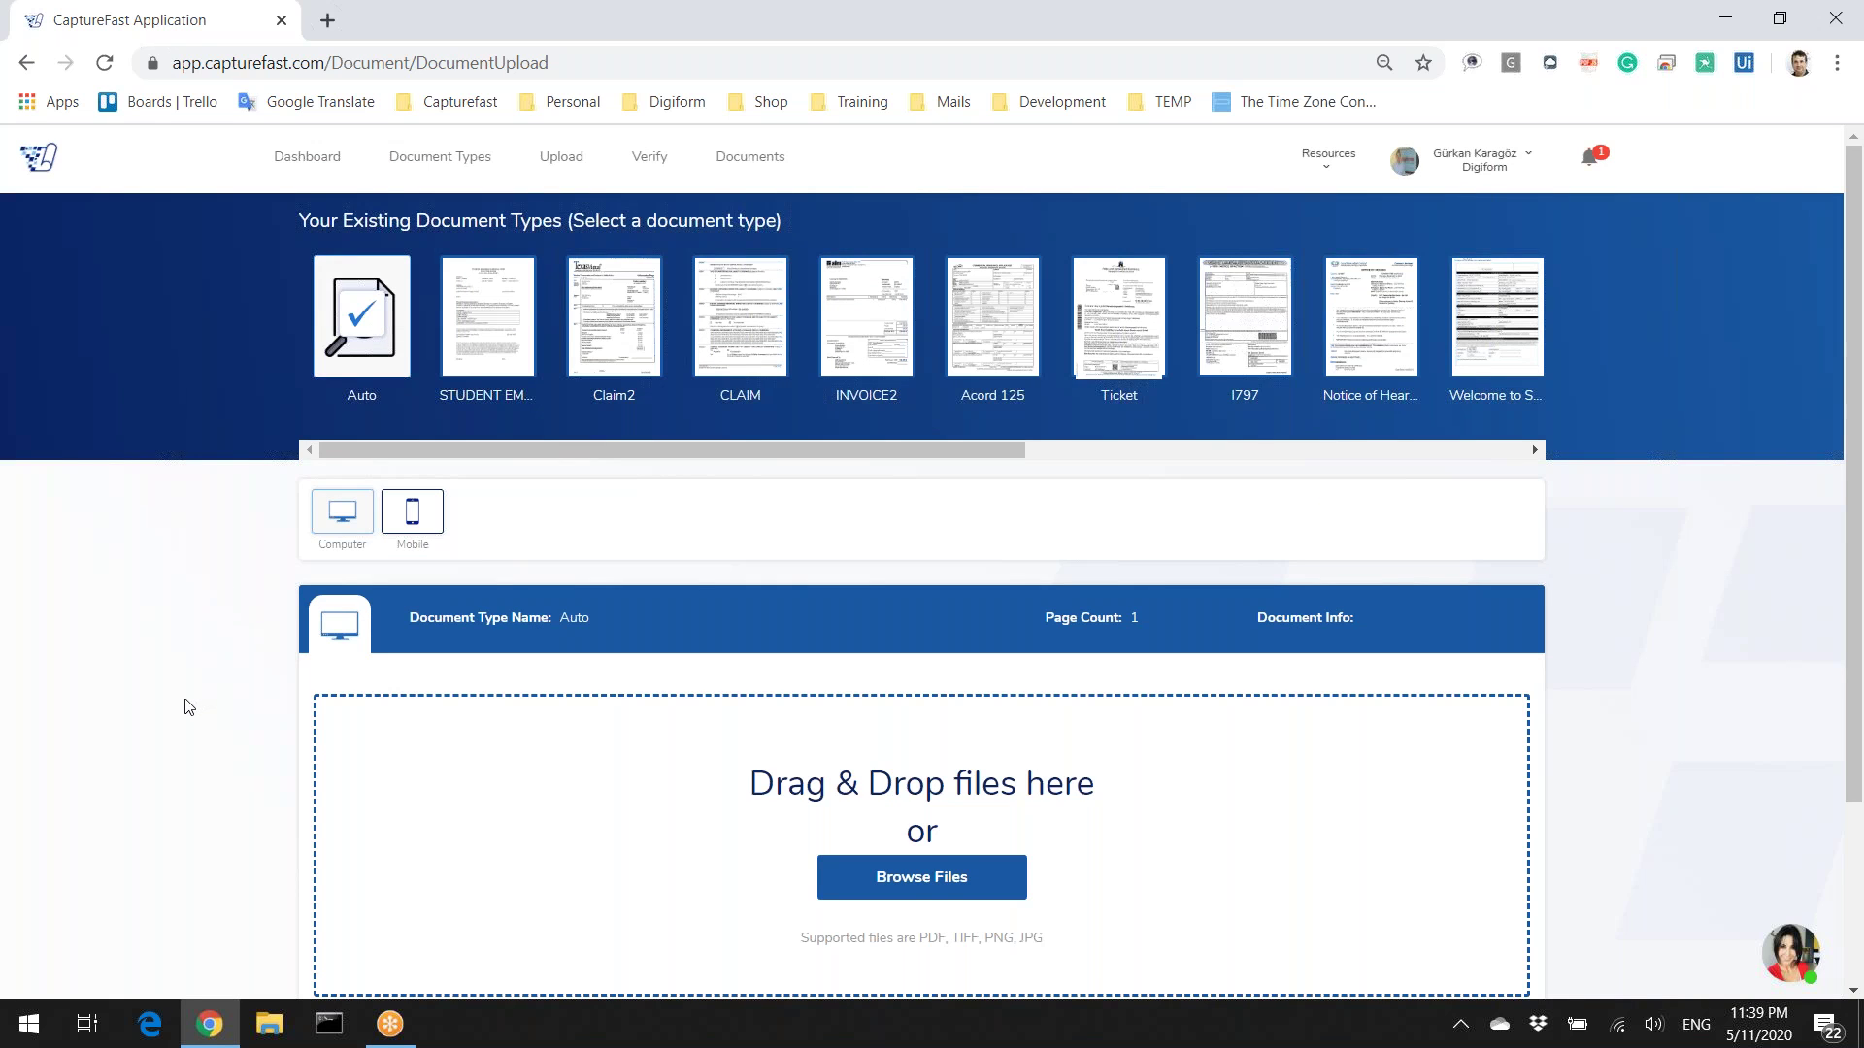
click(922, 879)
scroll(572, 427, down, 5)
click(529, 405)
ctrl+click(529, 431)
click(1078, 611)
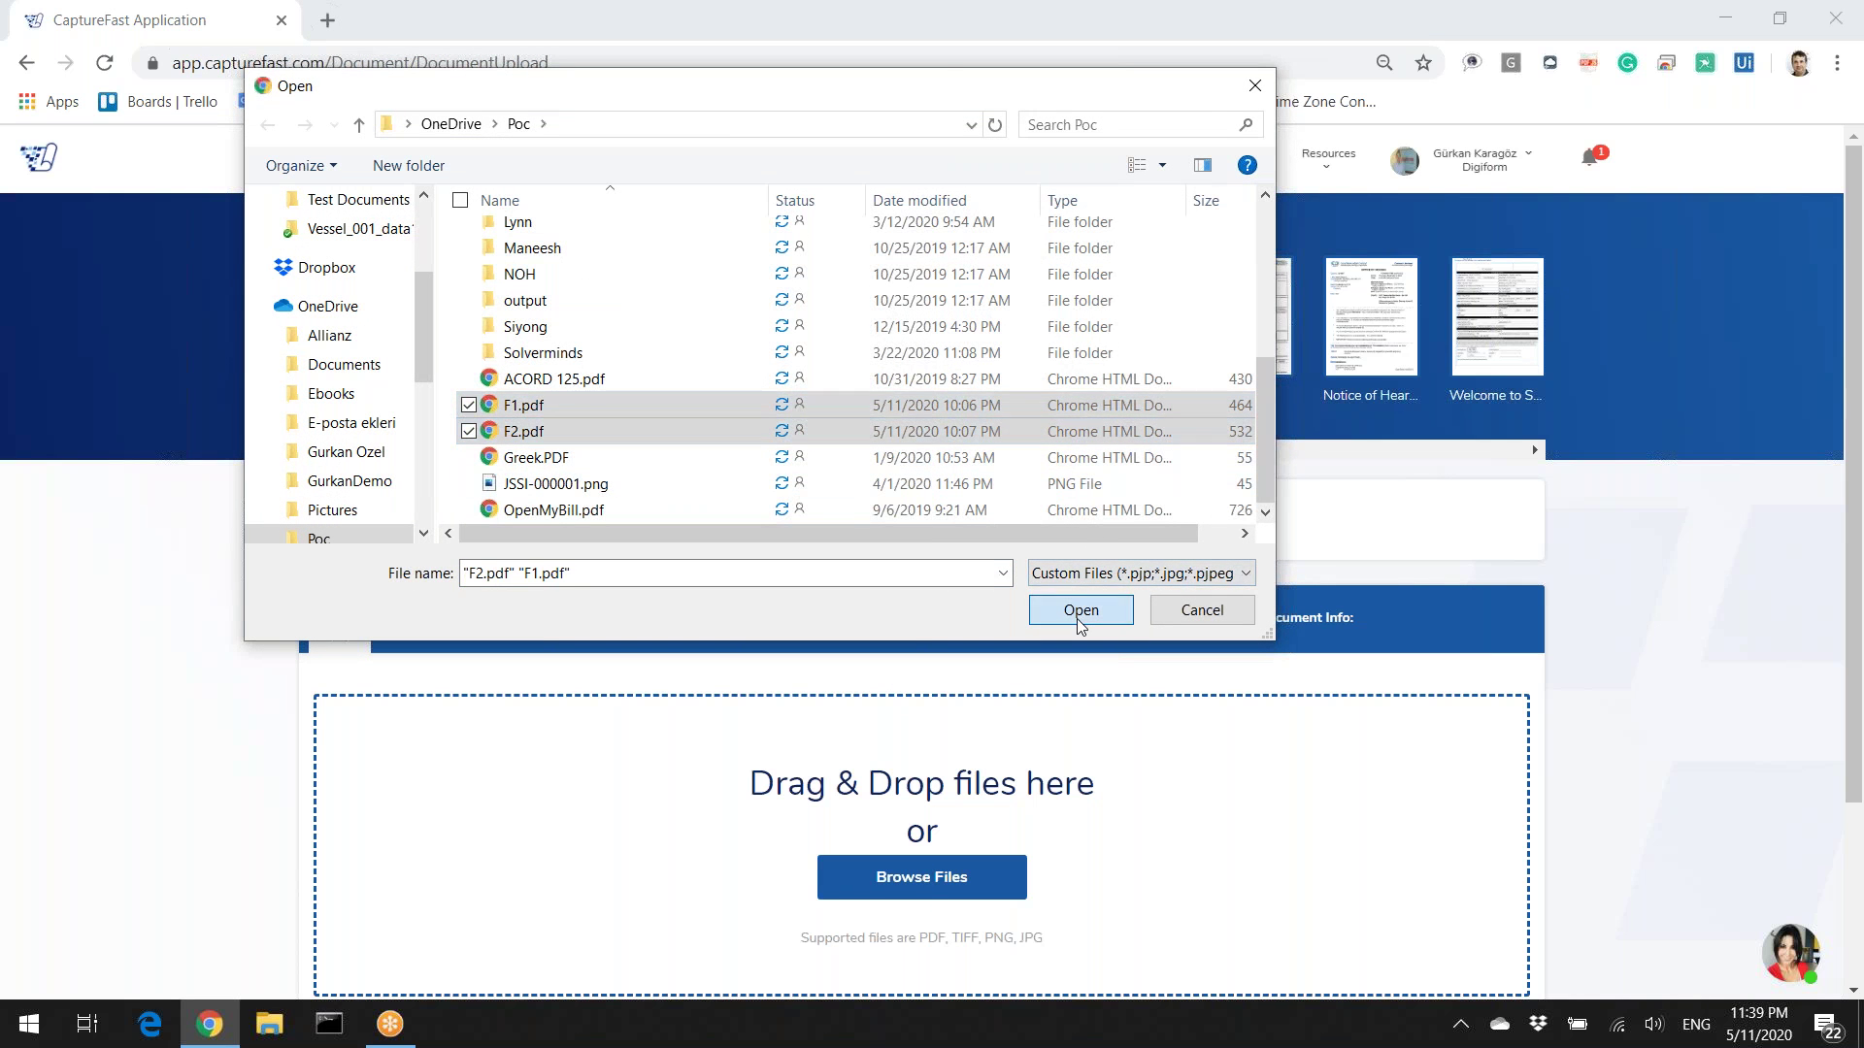
click(919, 983)
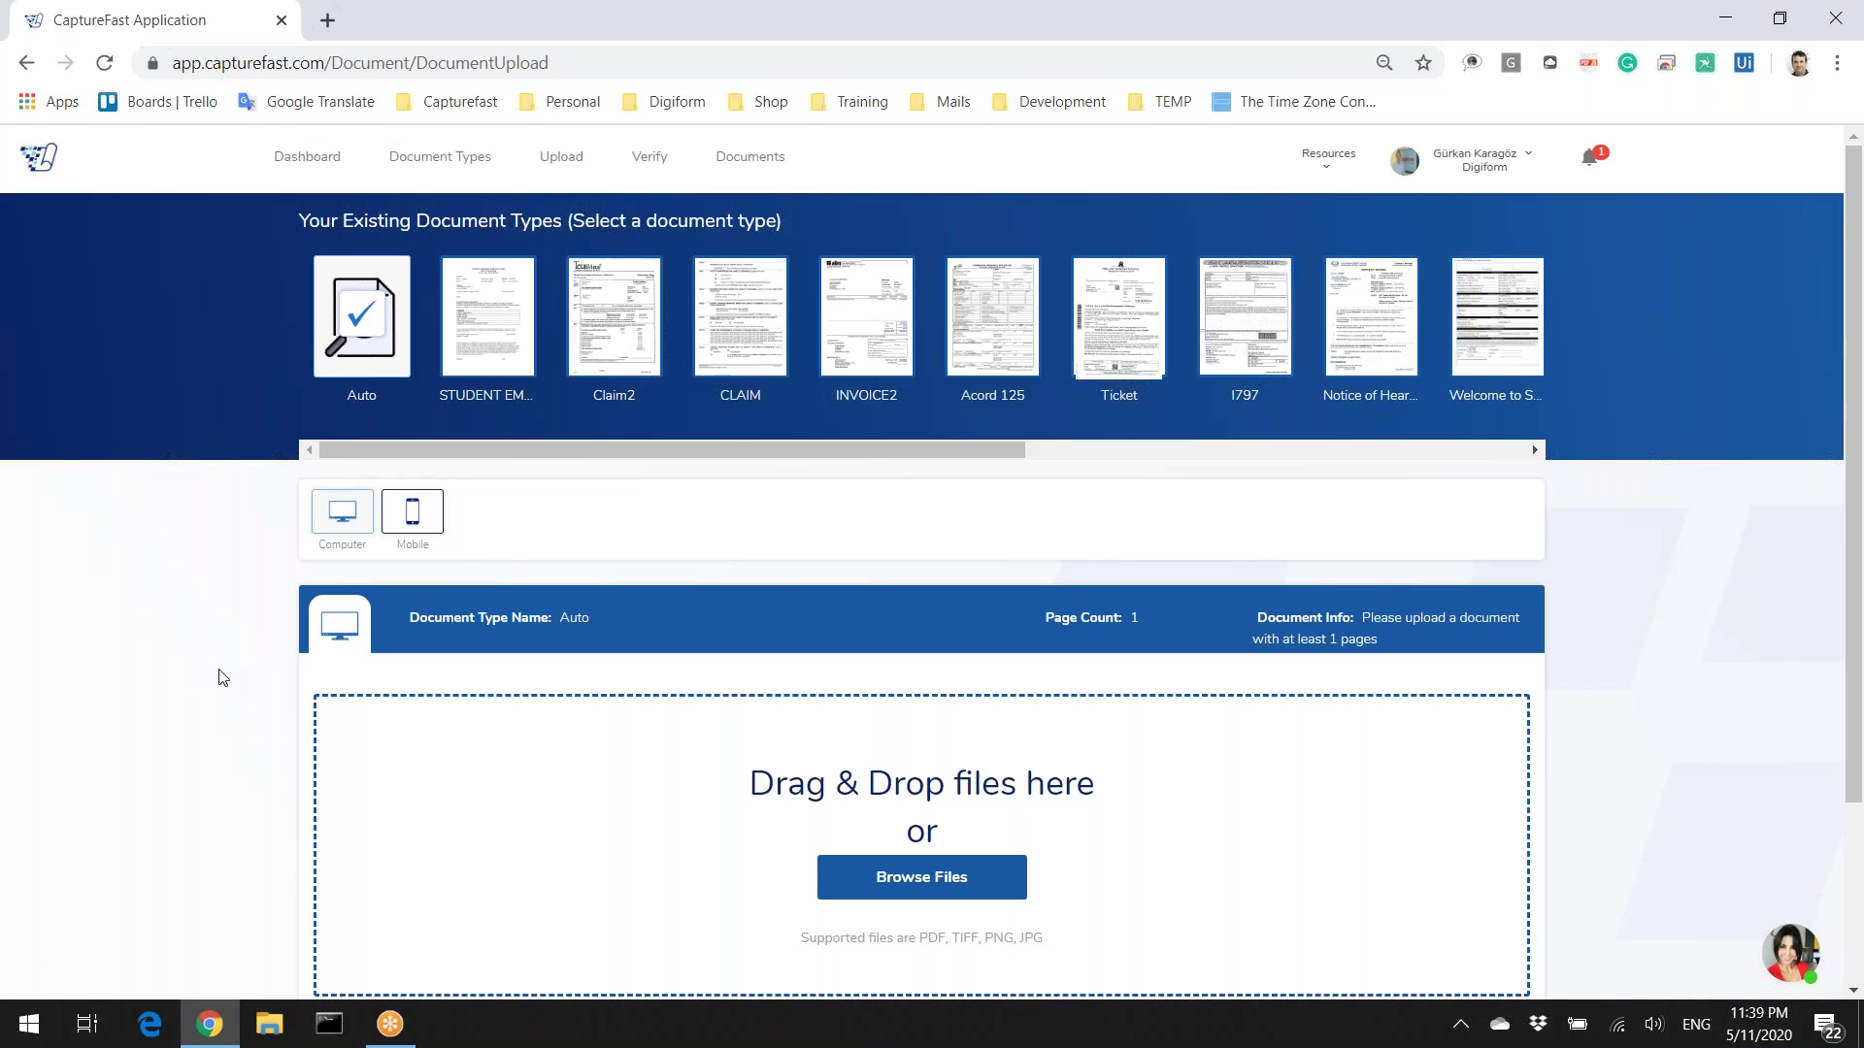
Step: Open a pending document from the verification queue, check its extracted fields against the form, and finish it to verify the next one
click(649, 156)
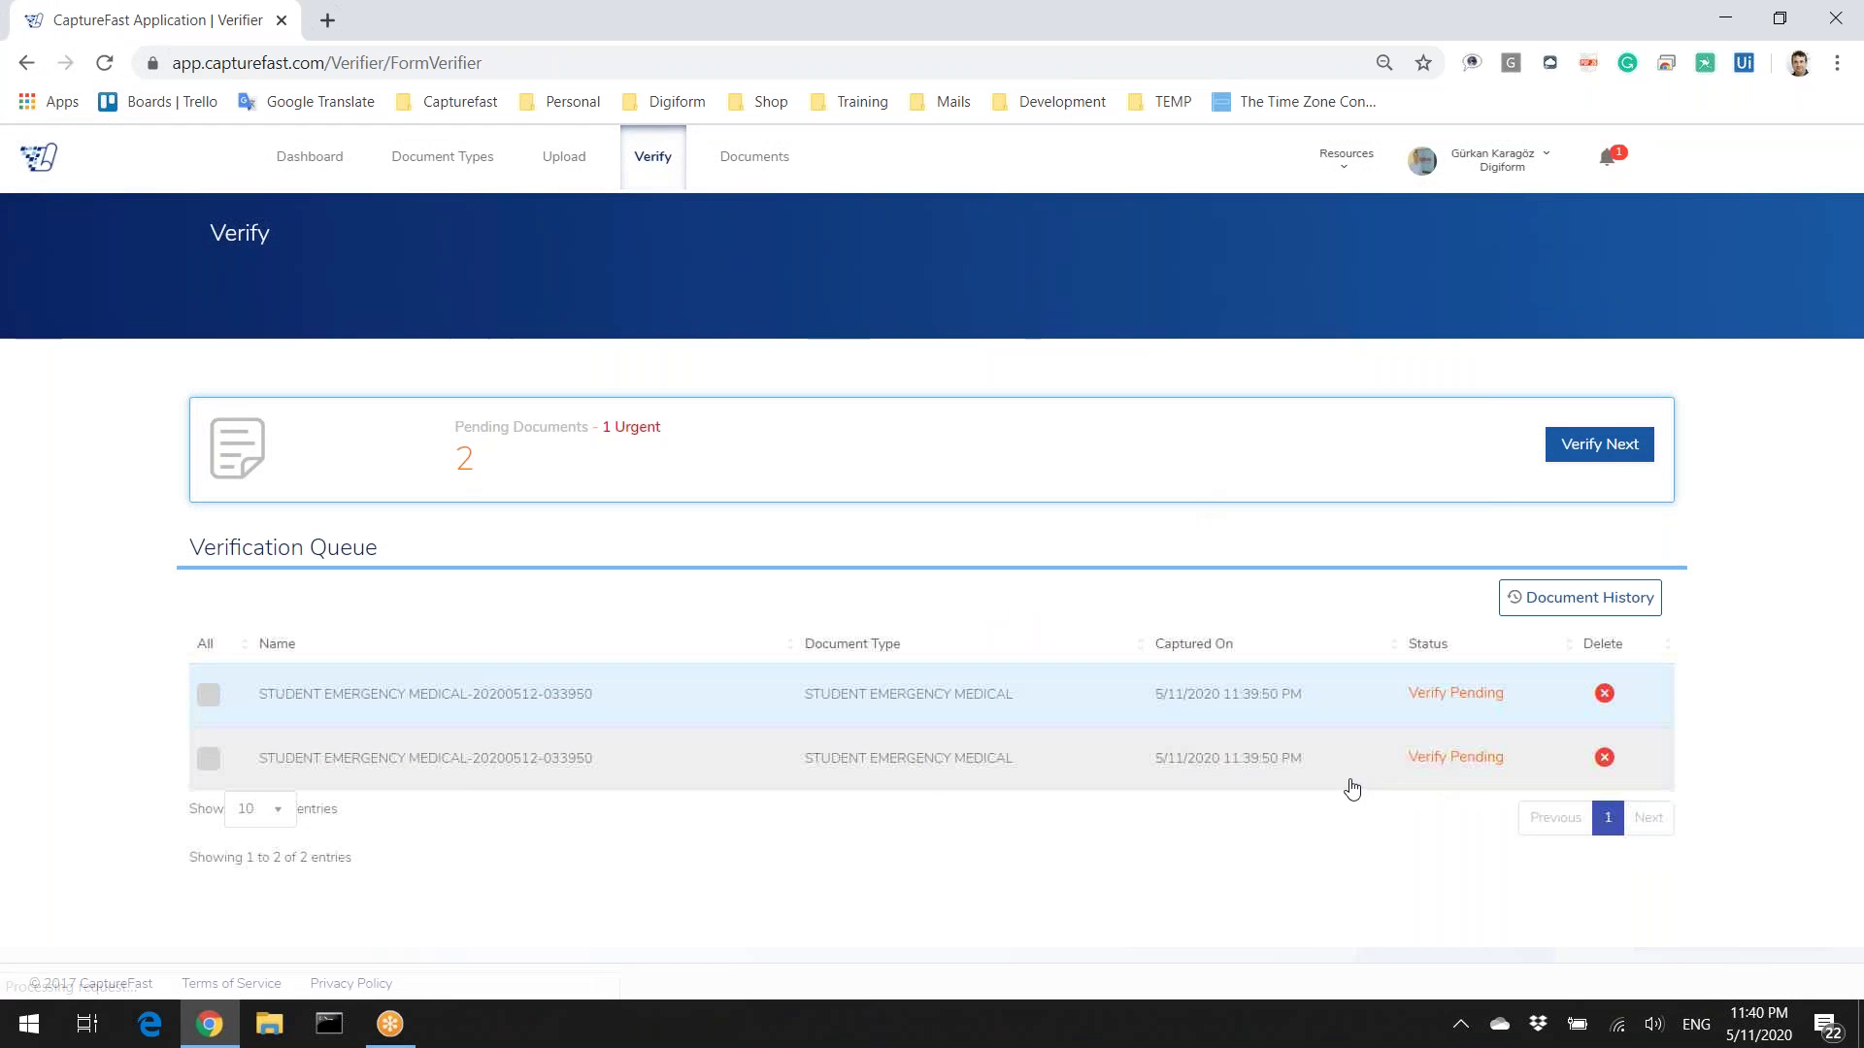
click(870, 766)
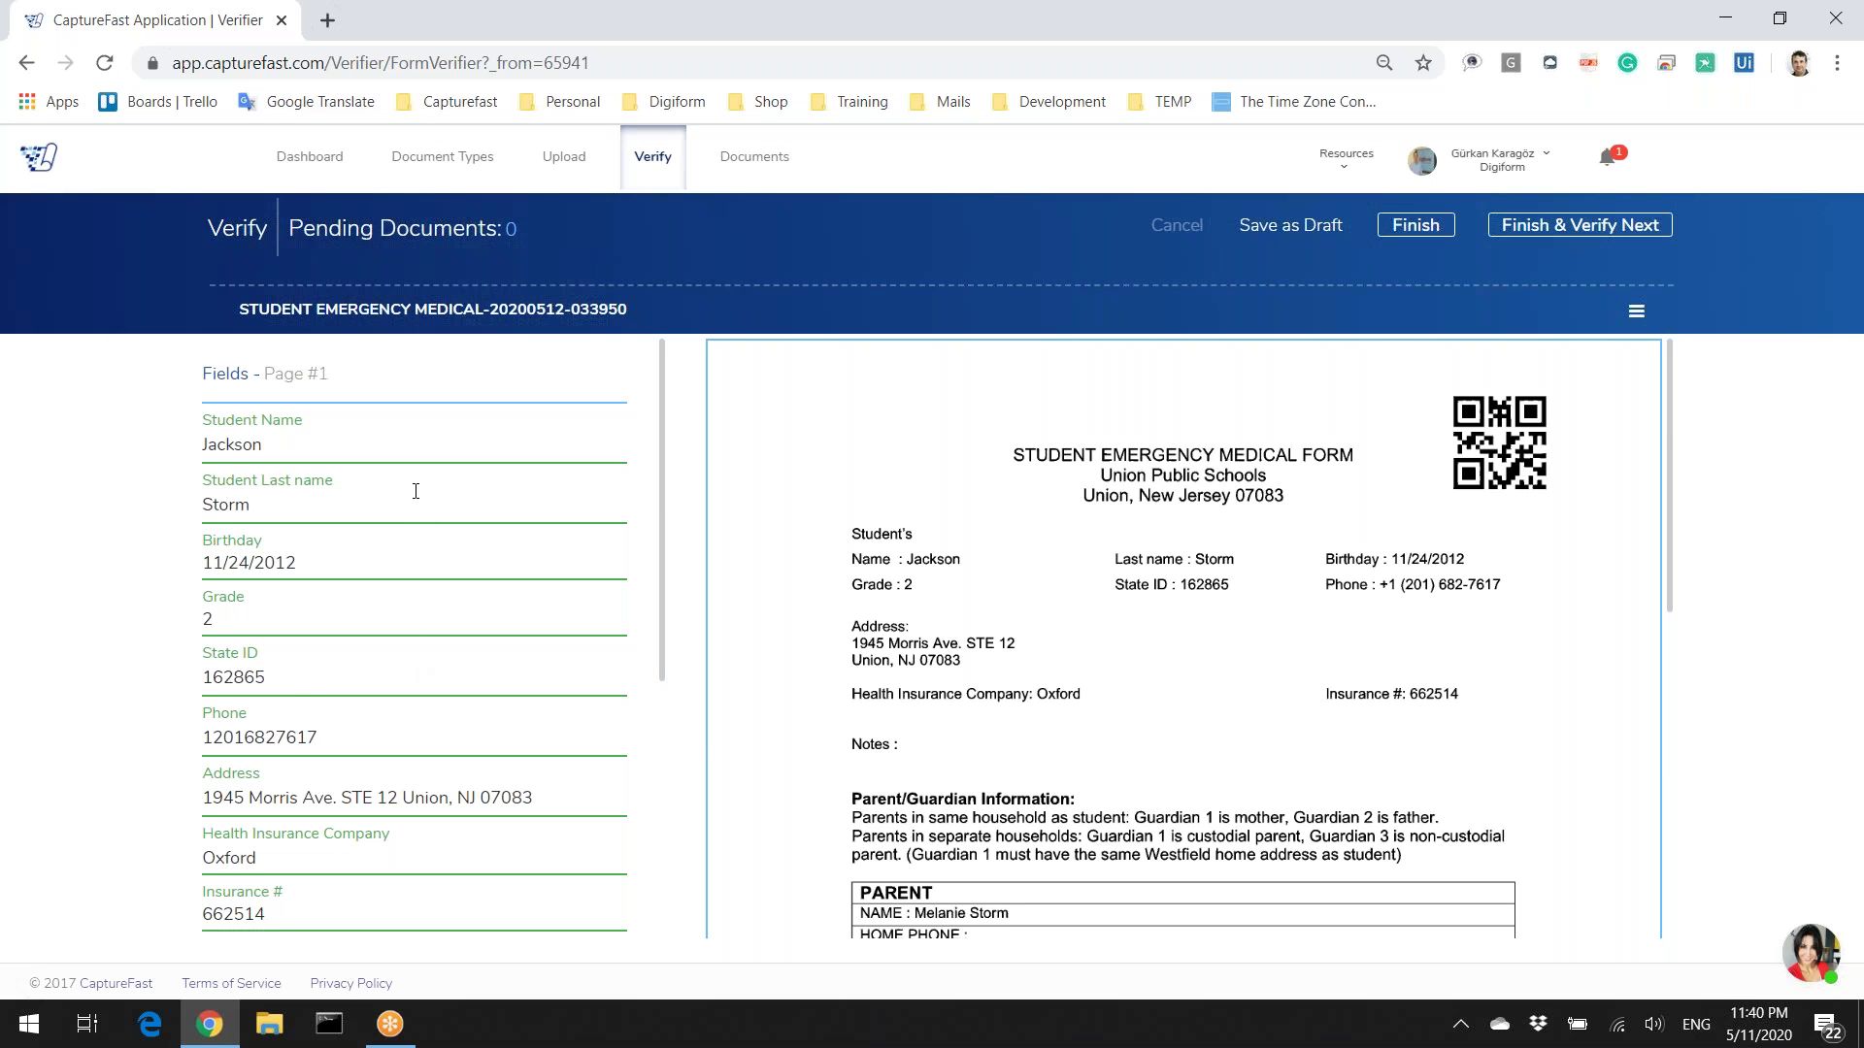
scroll(421, 551, down, 5)
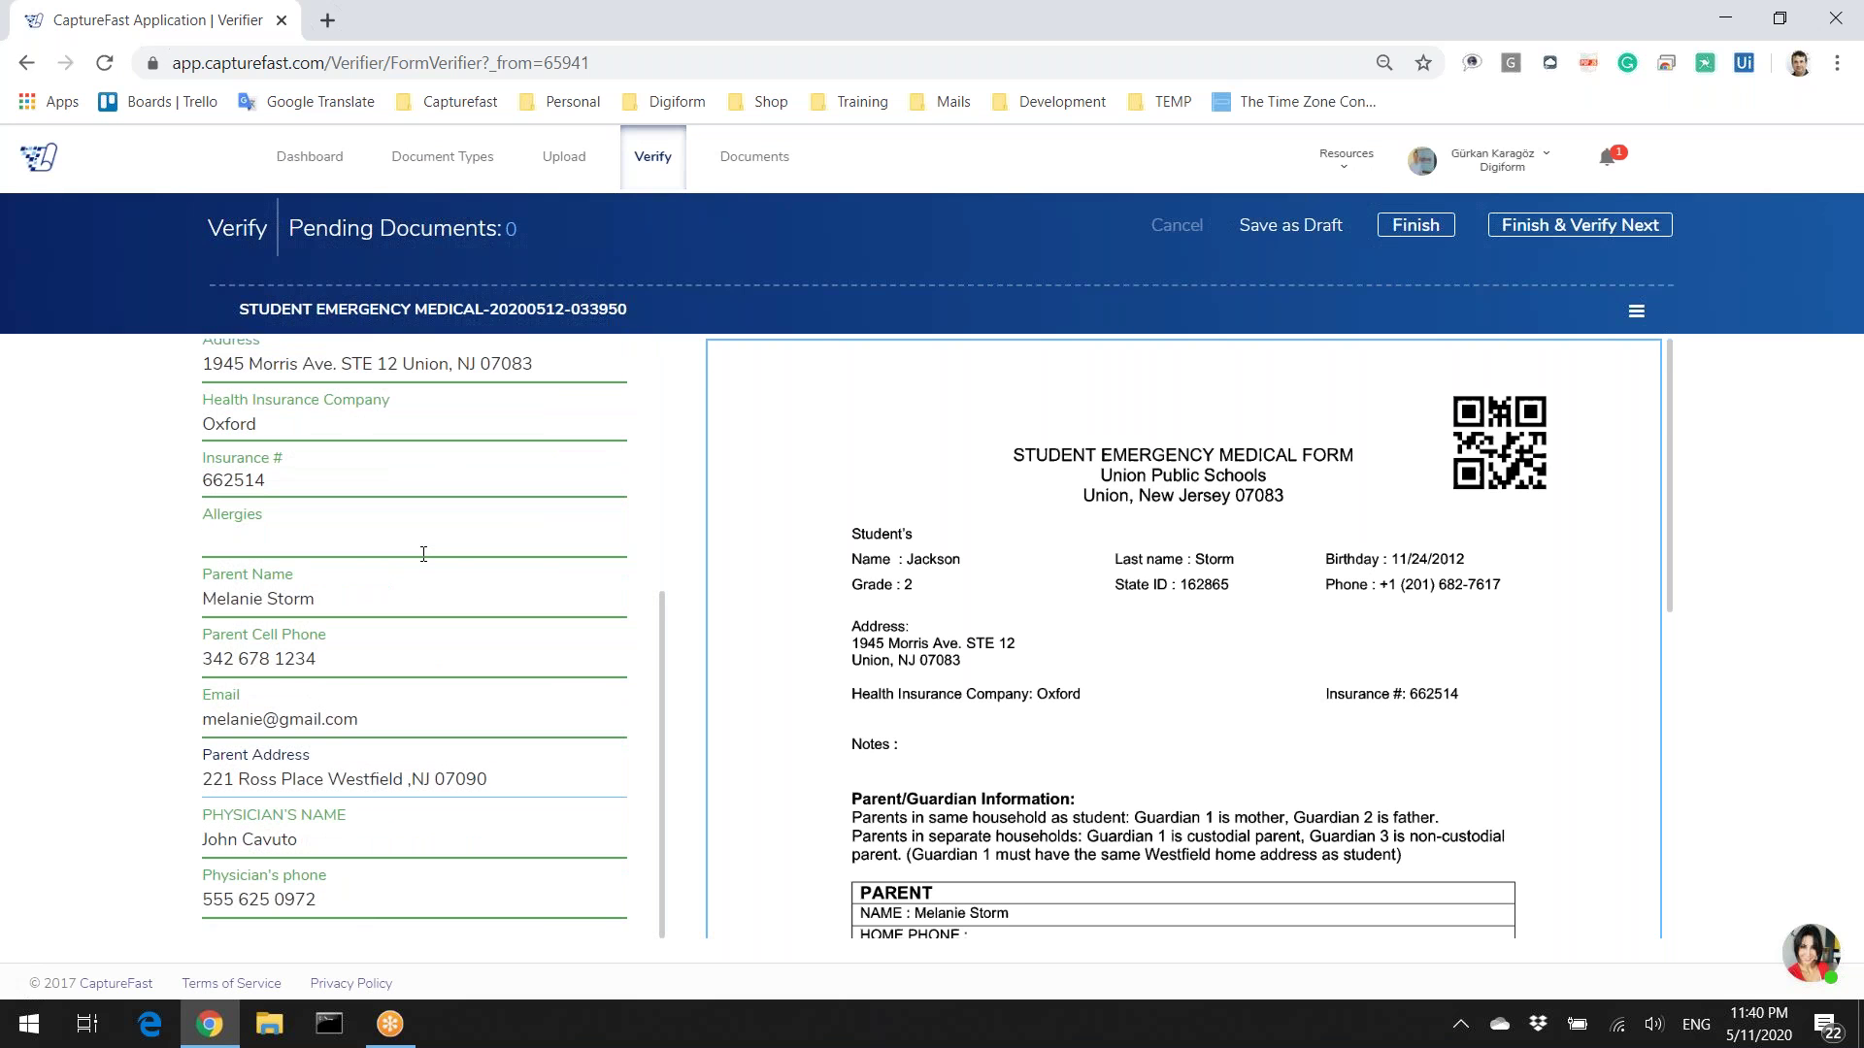
scroll(423, 553, up, 5)
click(330, 485)
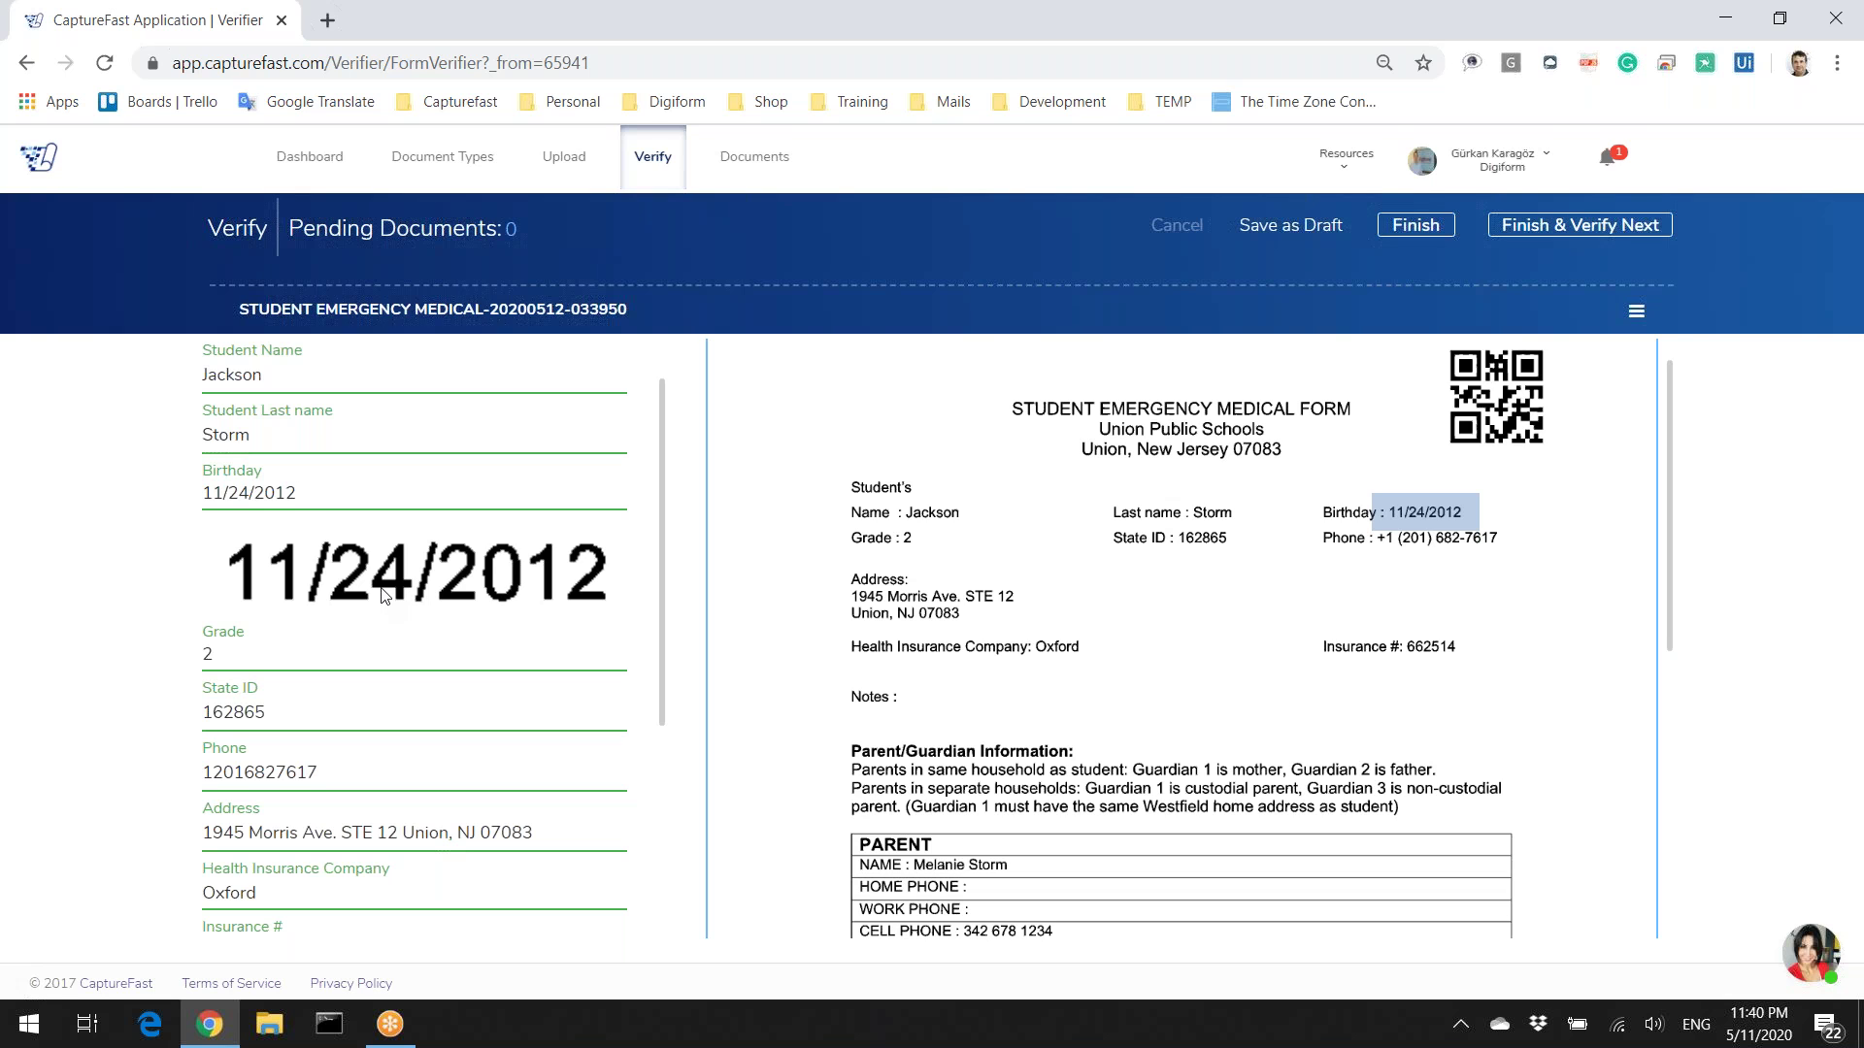
click(1542, 233)
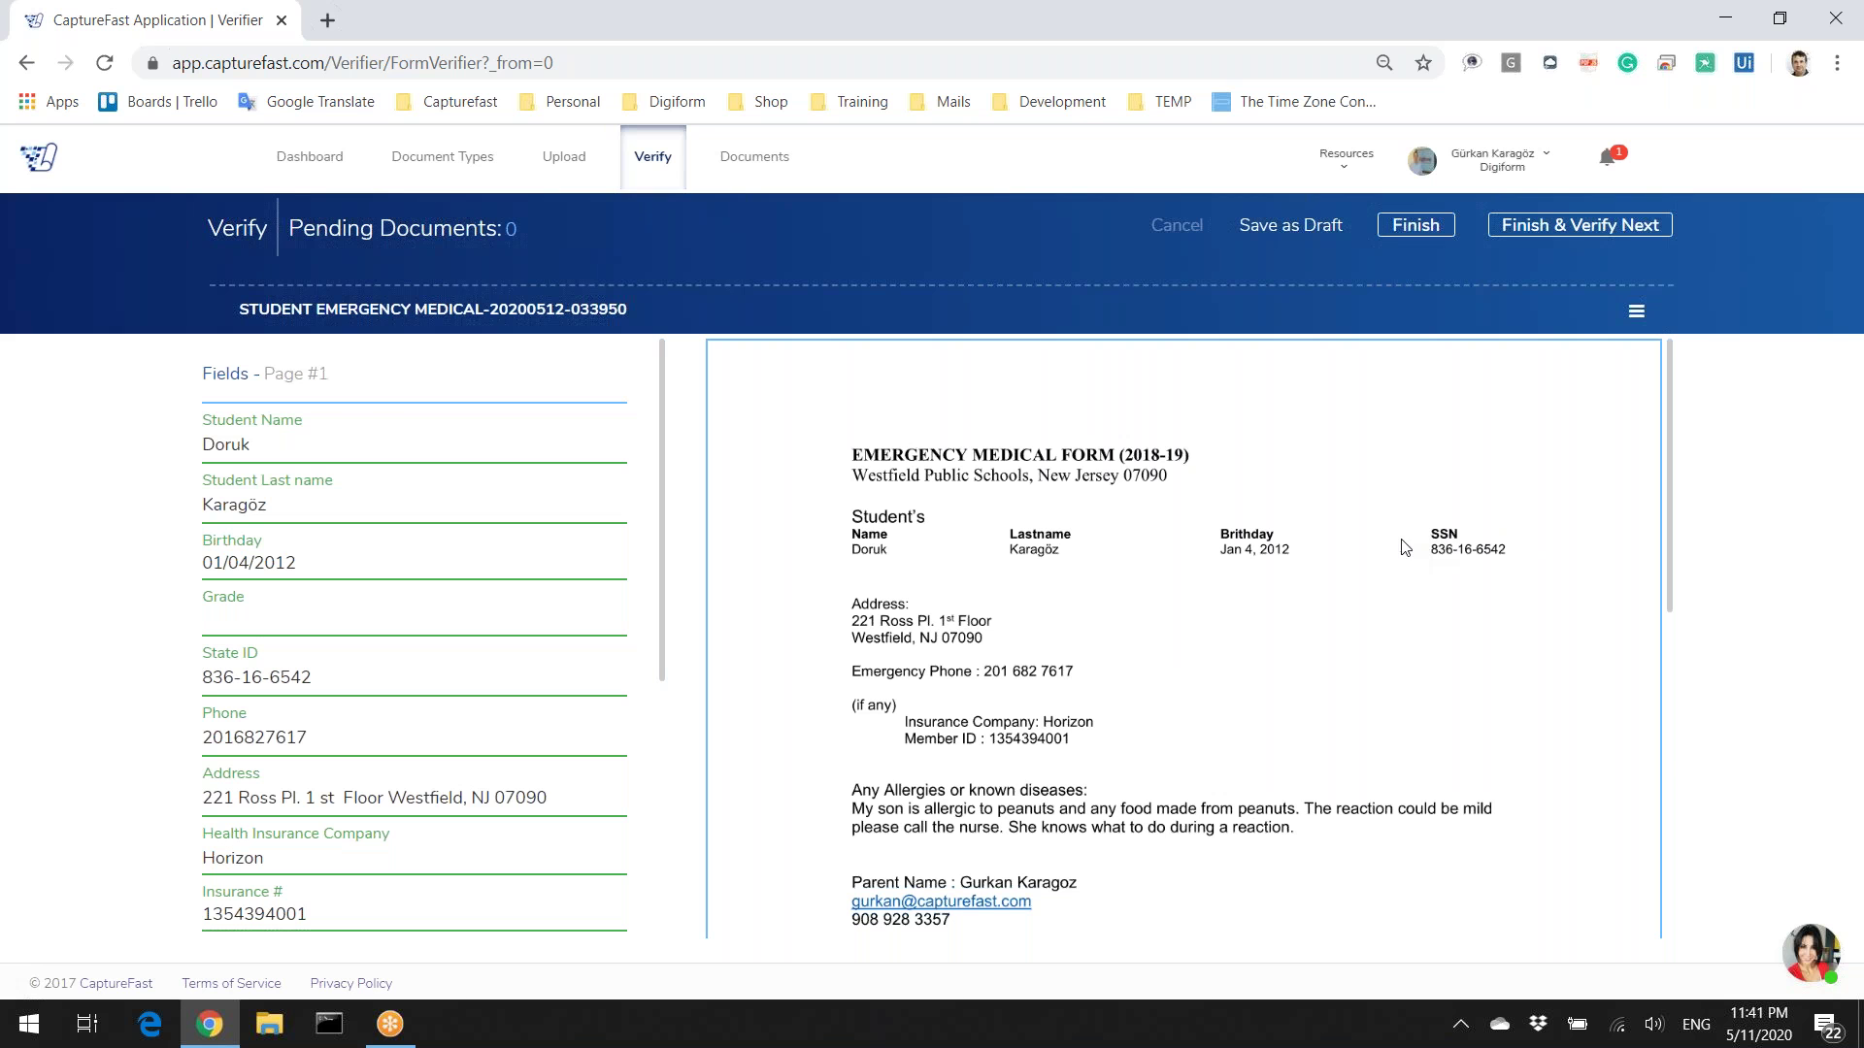
Step: Check the extracted student name, last name, birthday, phone and allergies fields against the form image
click(295, 444)
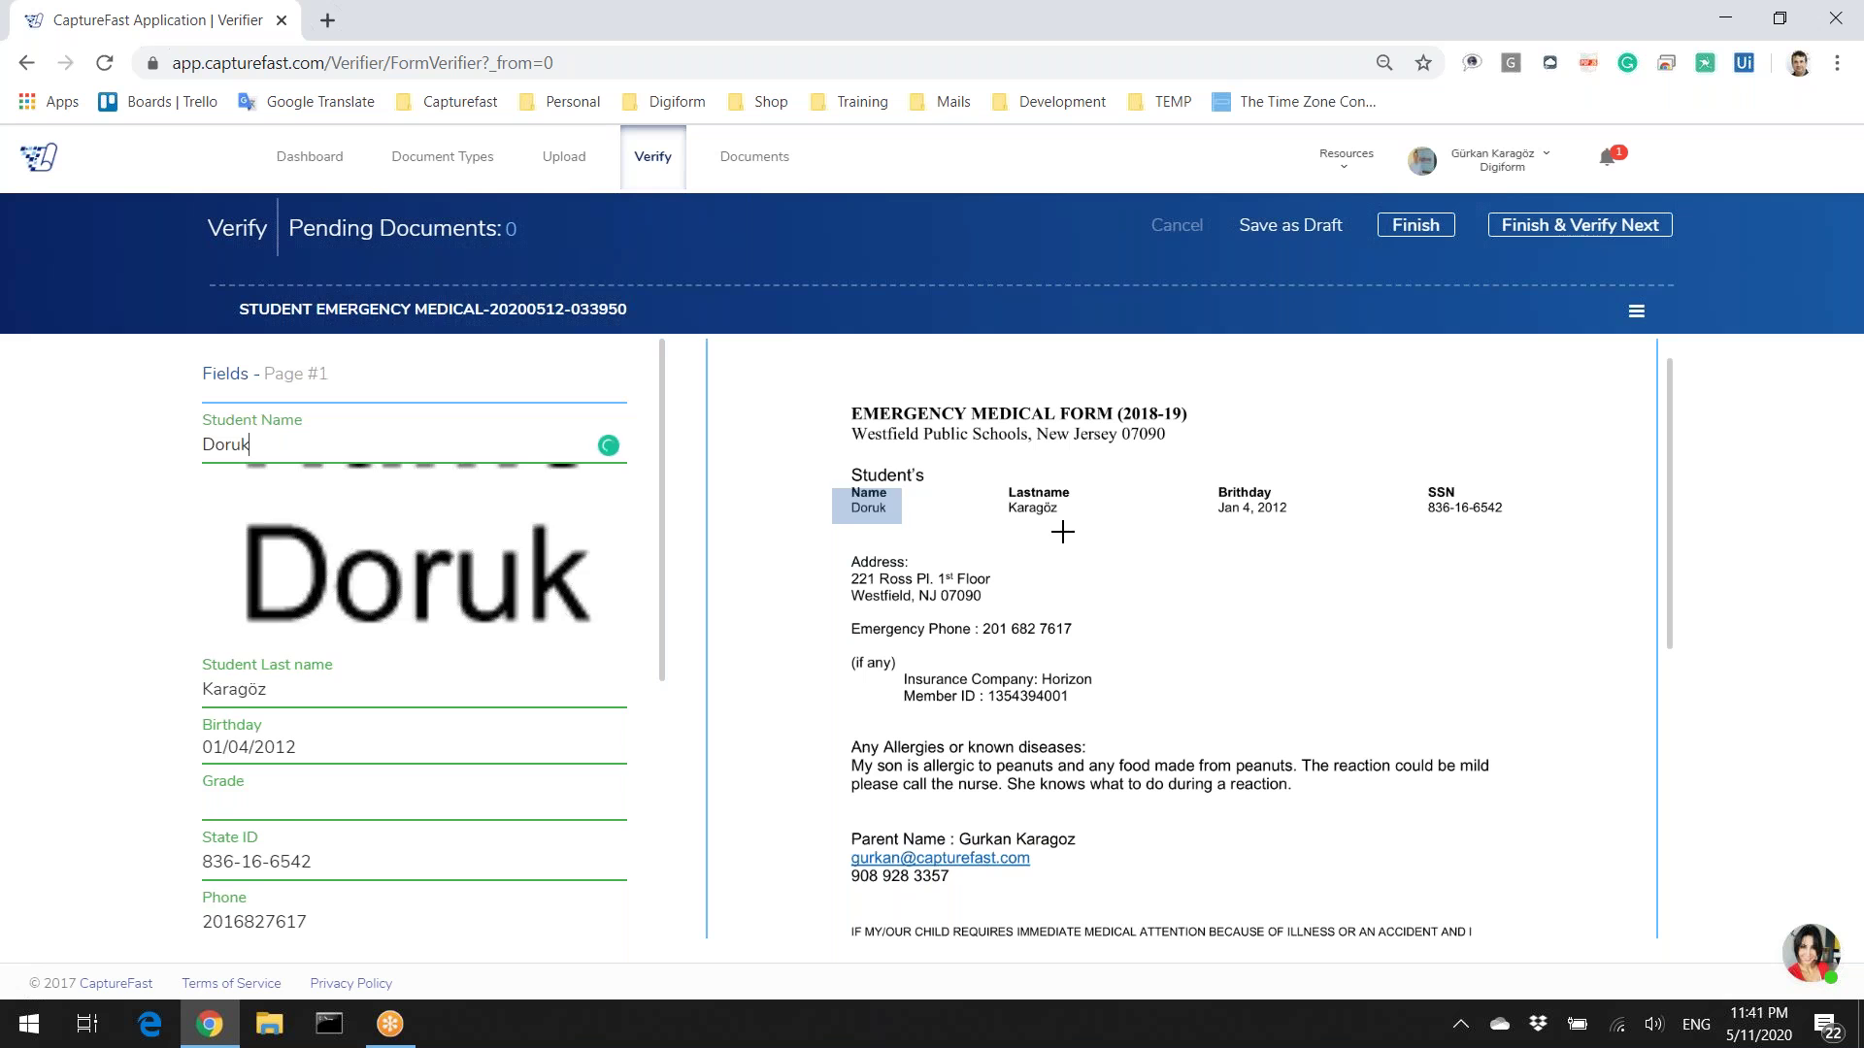
key(Tab)
key(Tab)
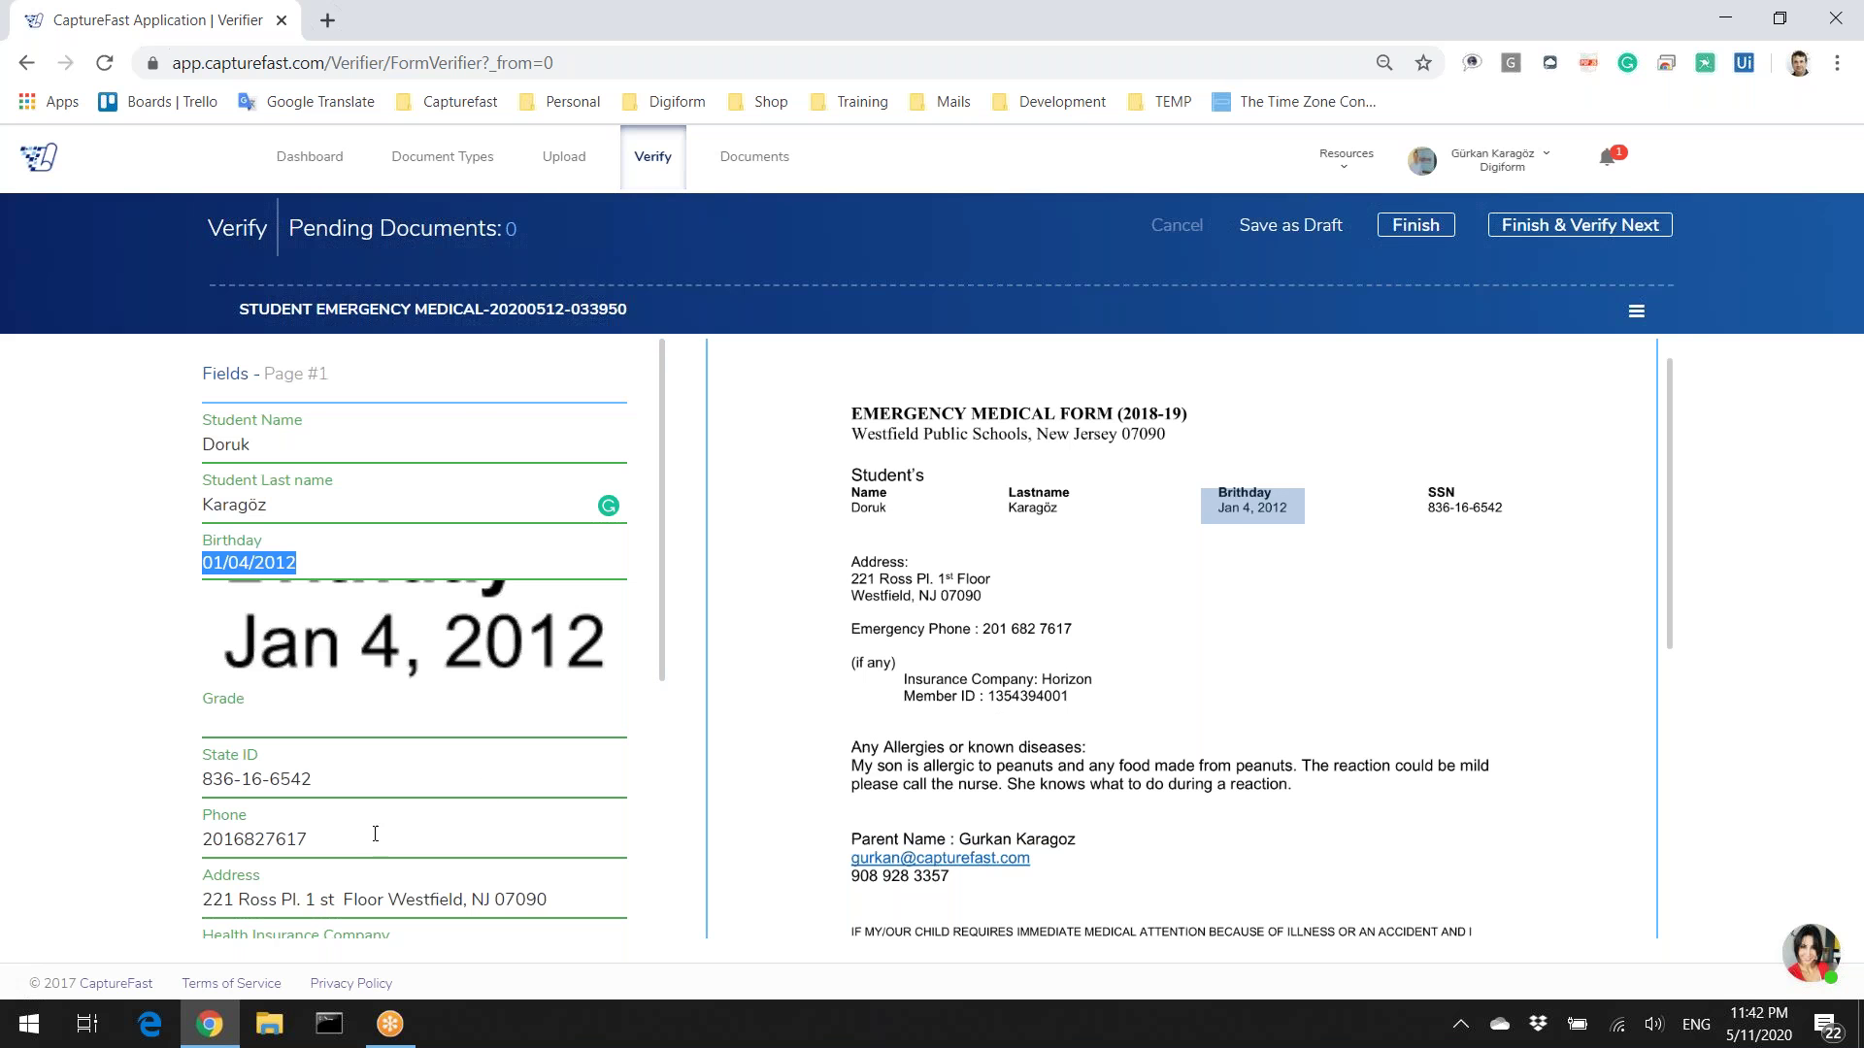
click(335, 846)
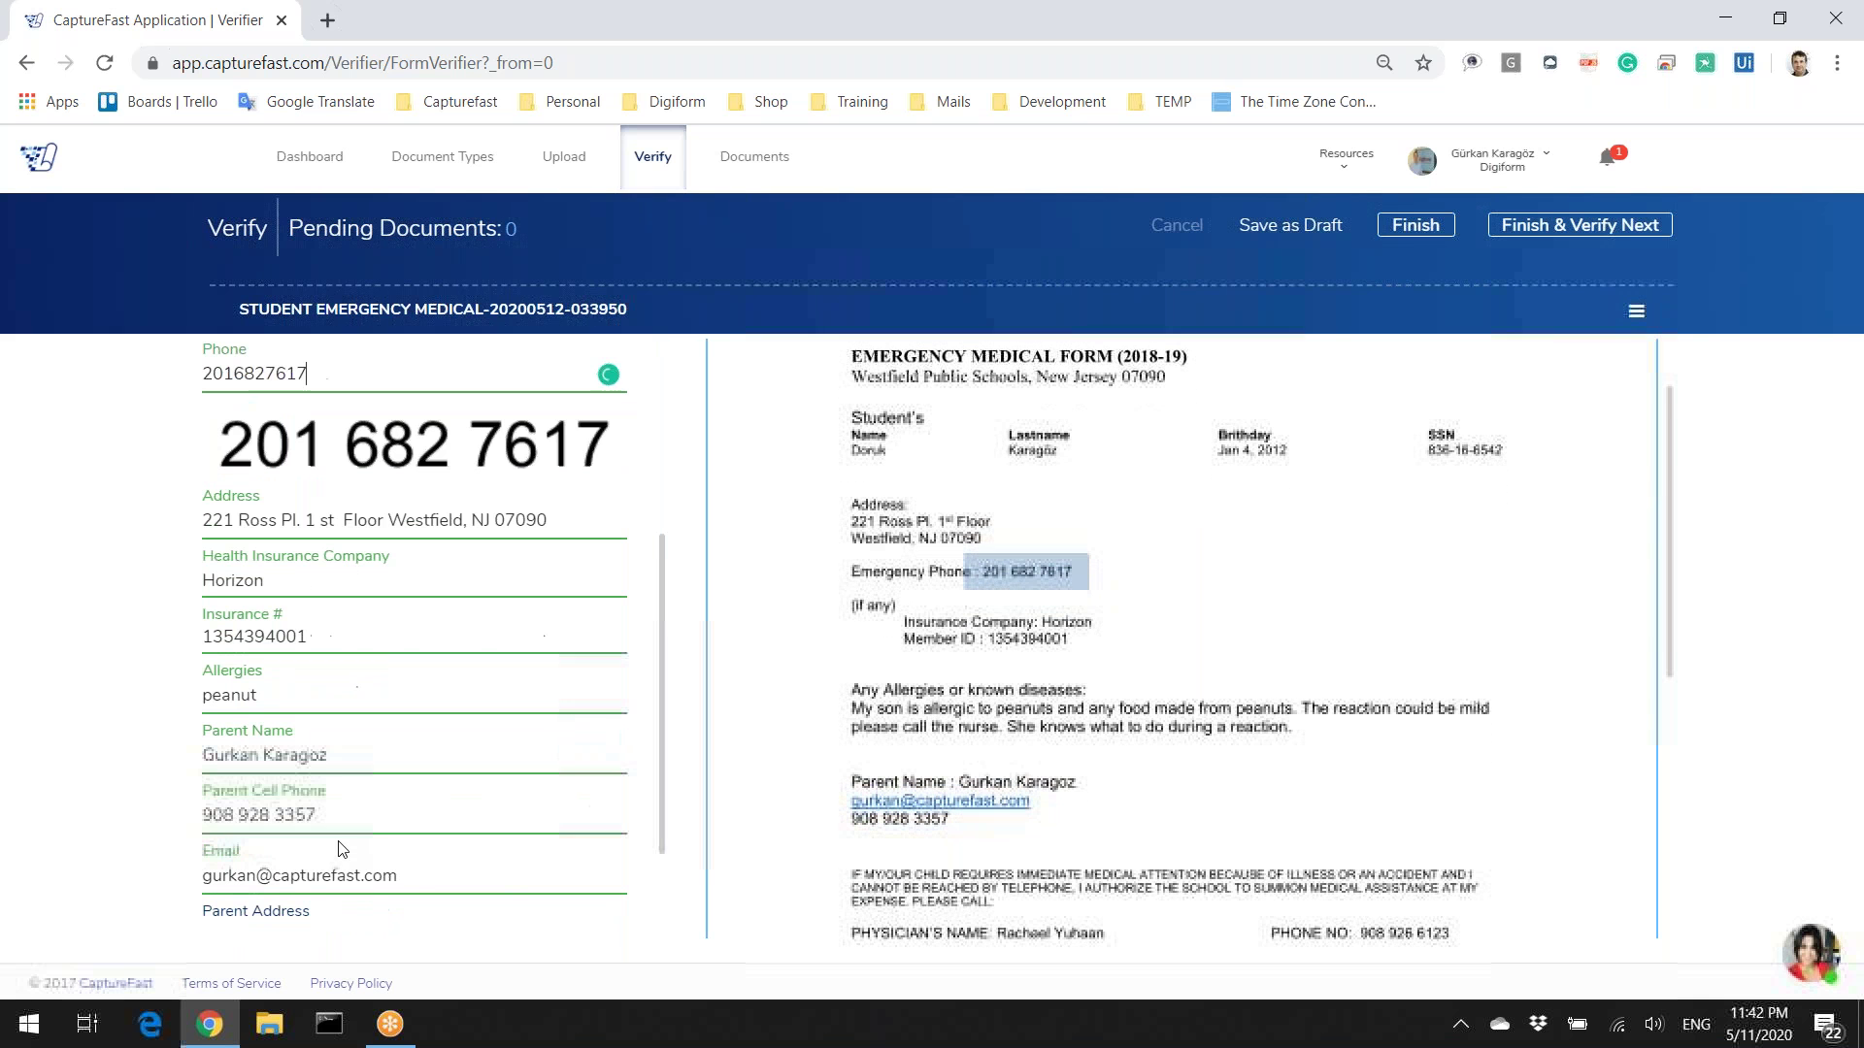
click(354, 691)
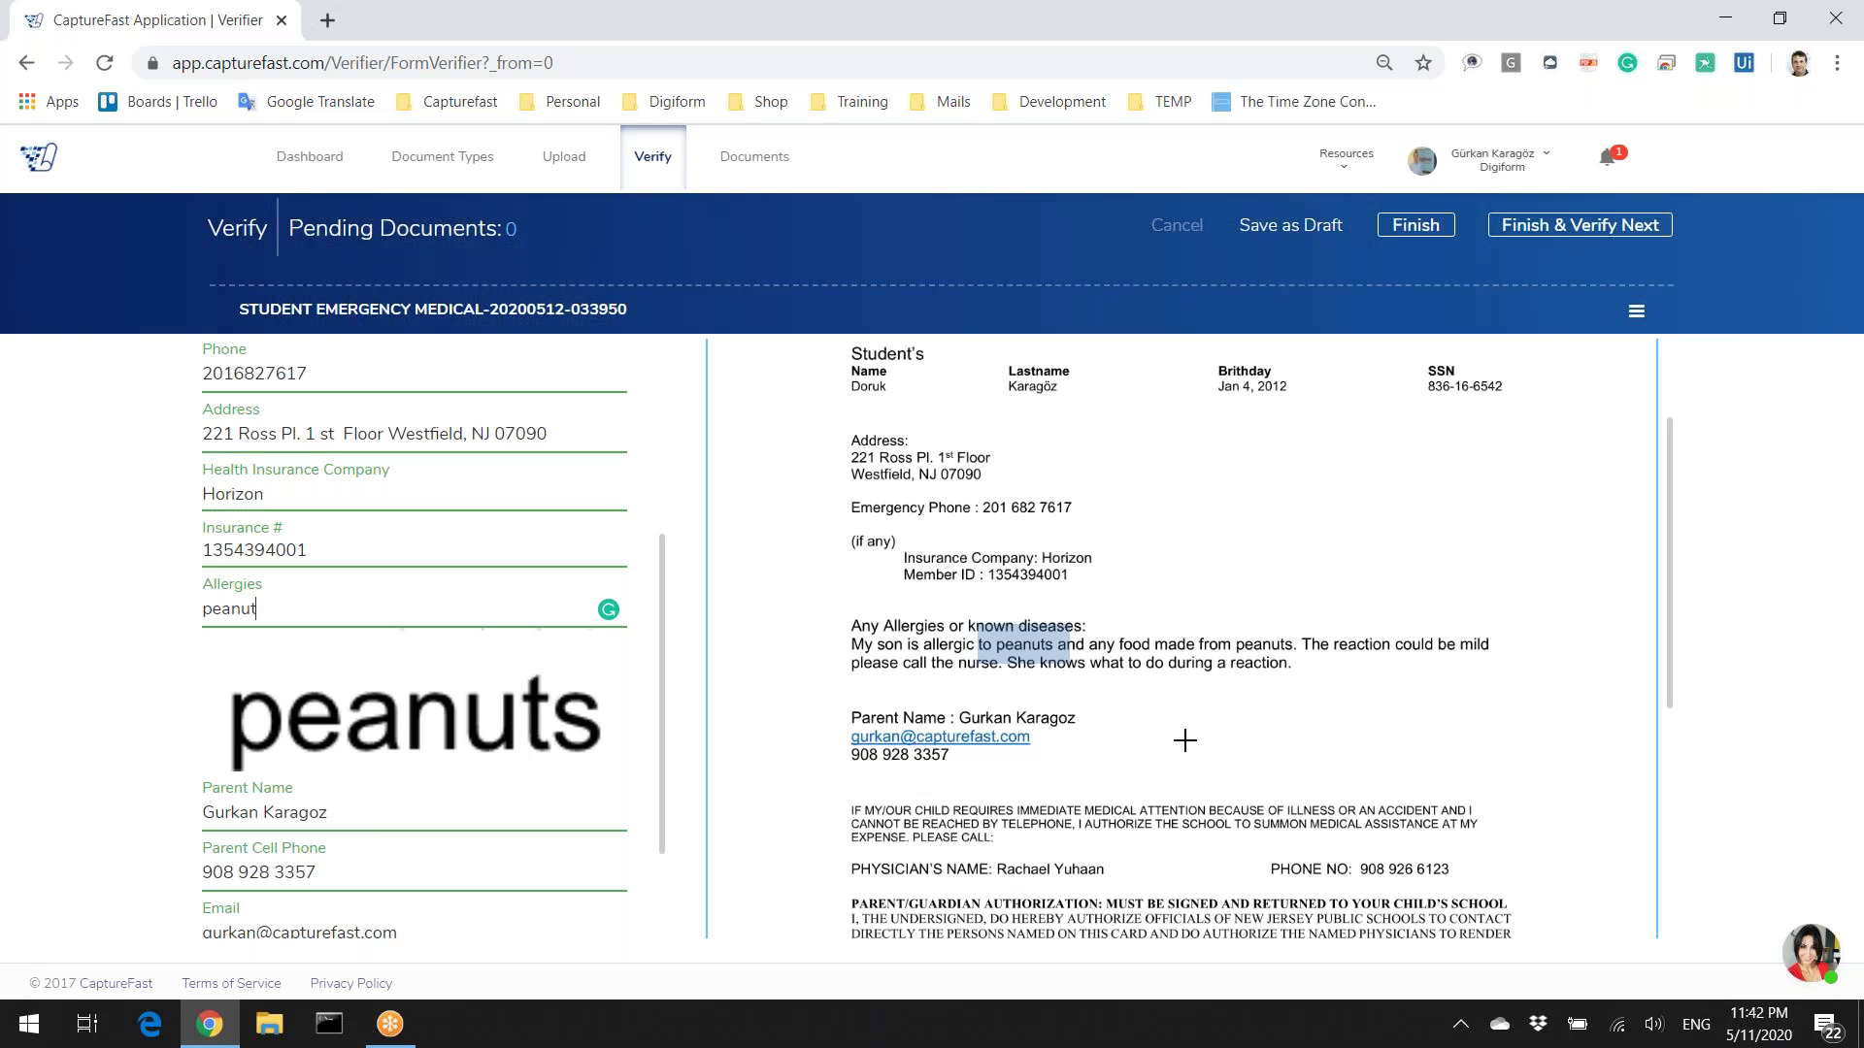
Step: Check the parent name, parent cell phone and email against the form, and finish the document to verify the next one
click(445, 599)
key(Tab)
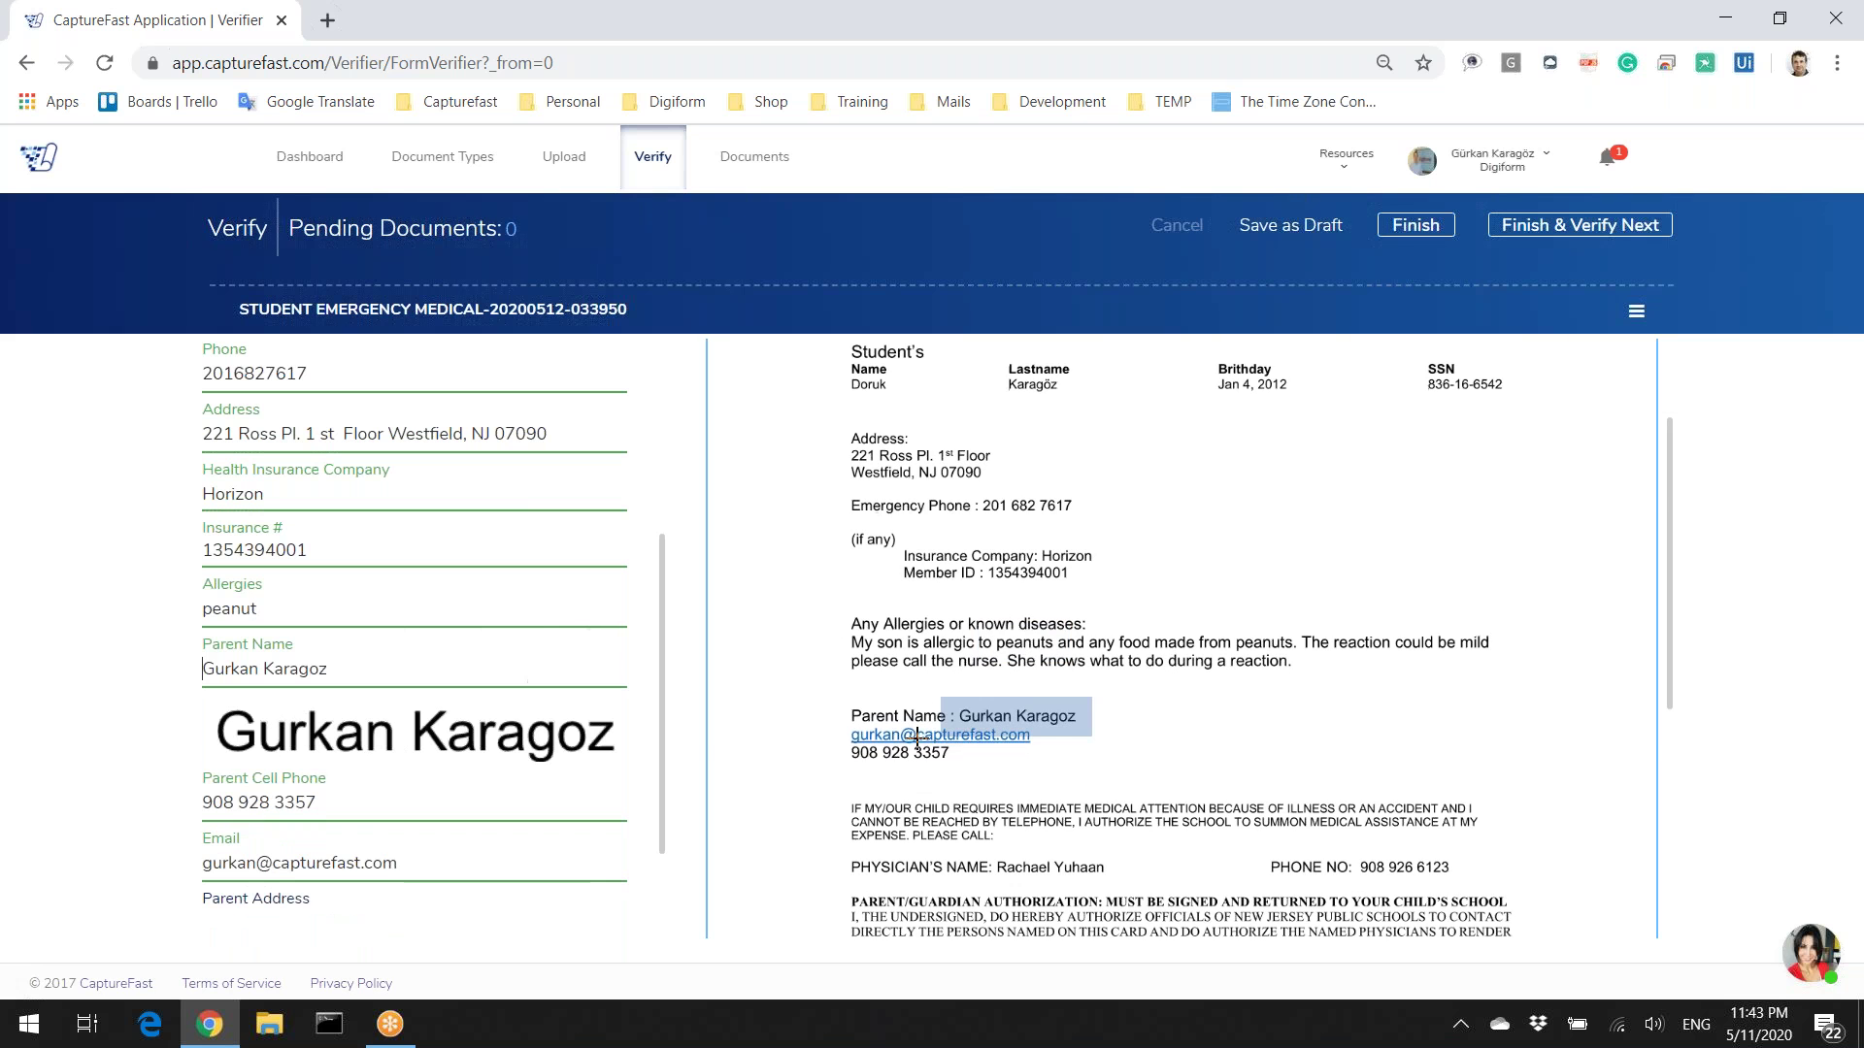
key(Tab)
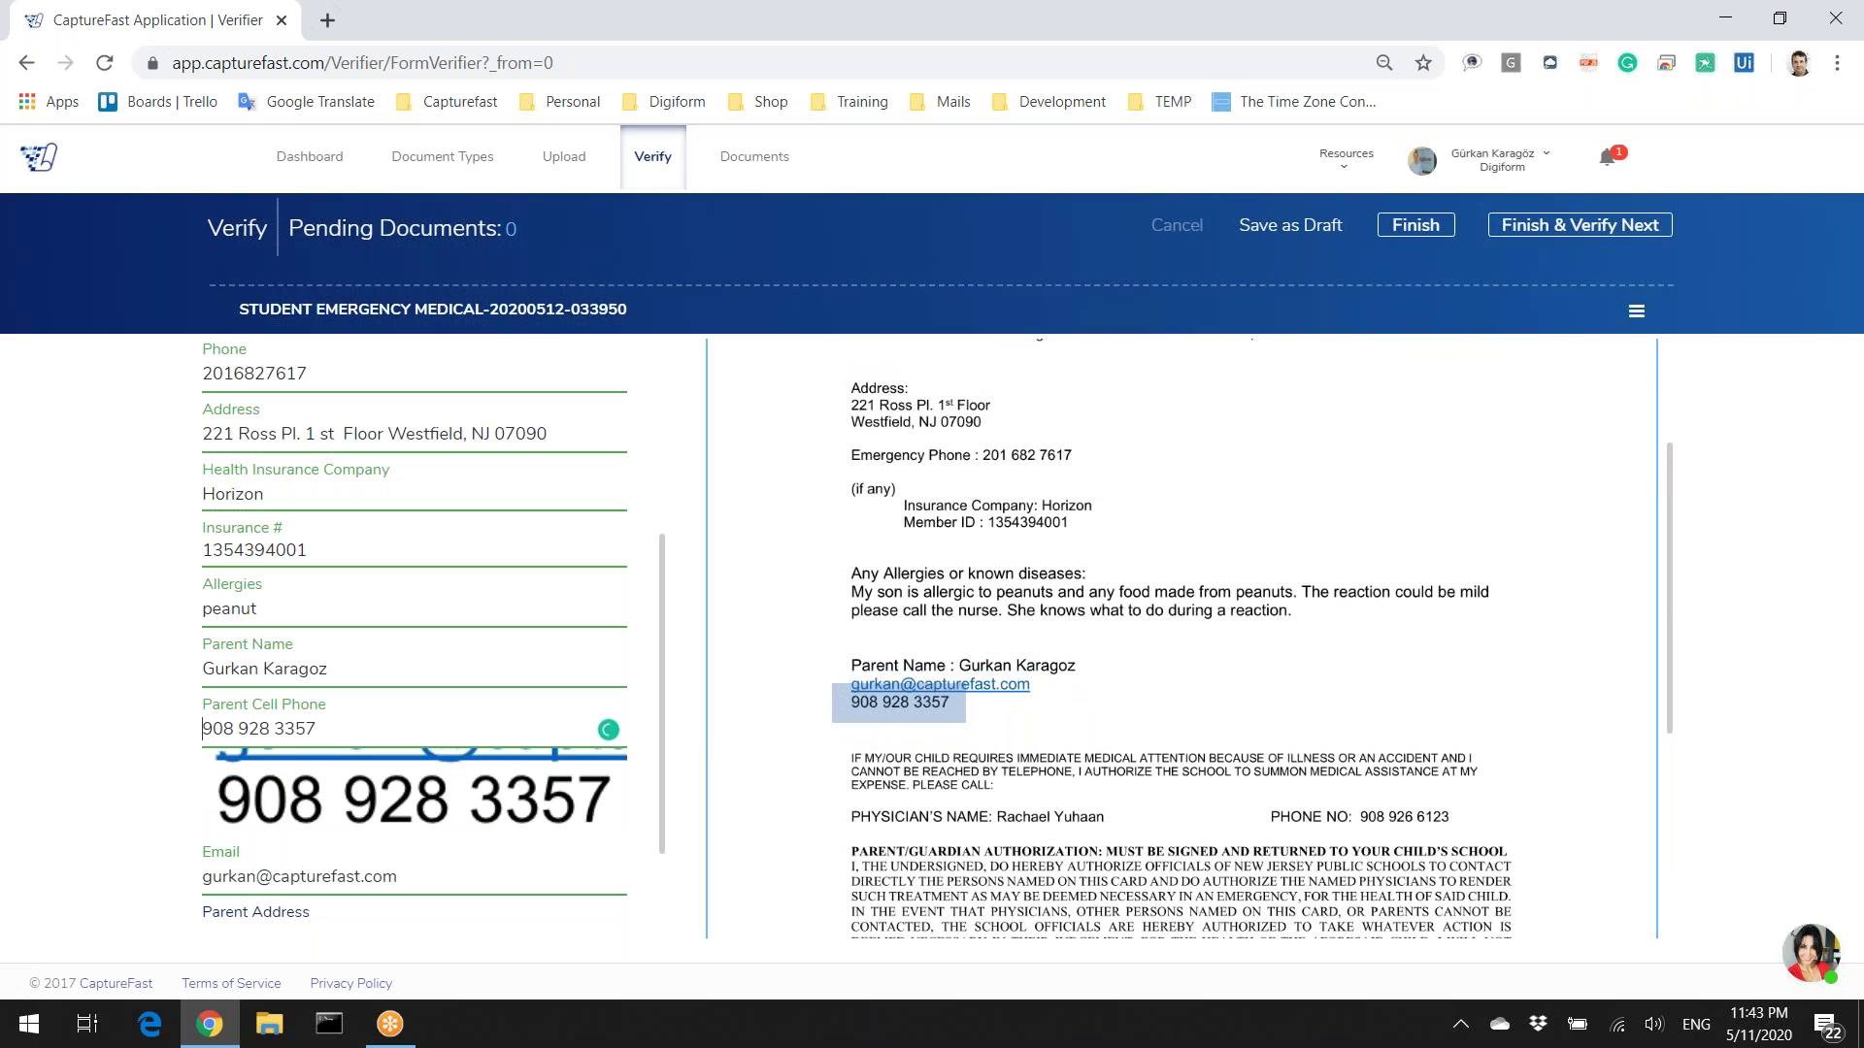
key(Tab)
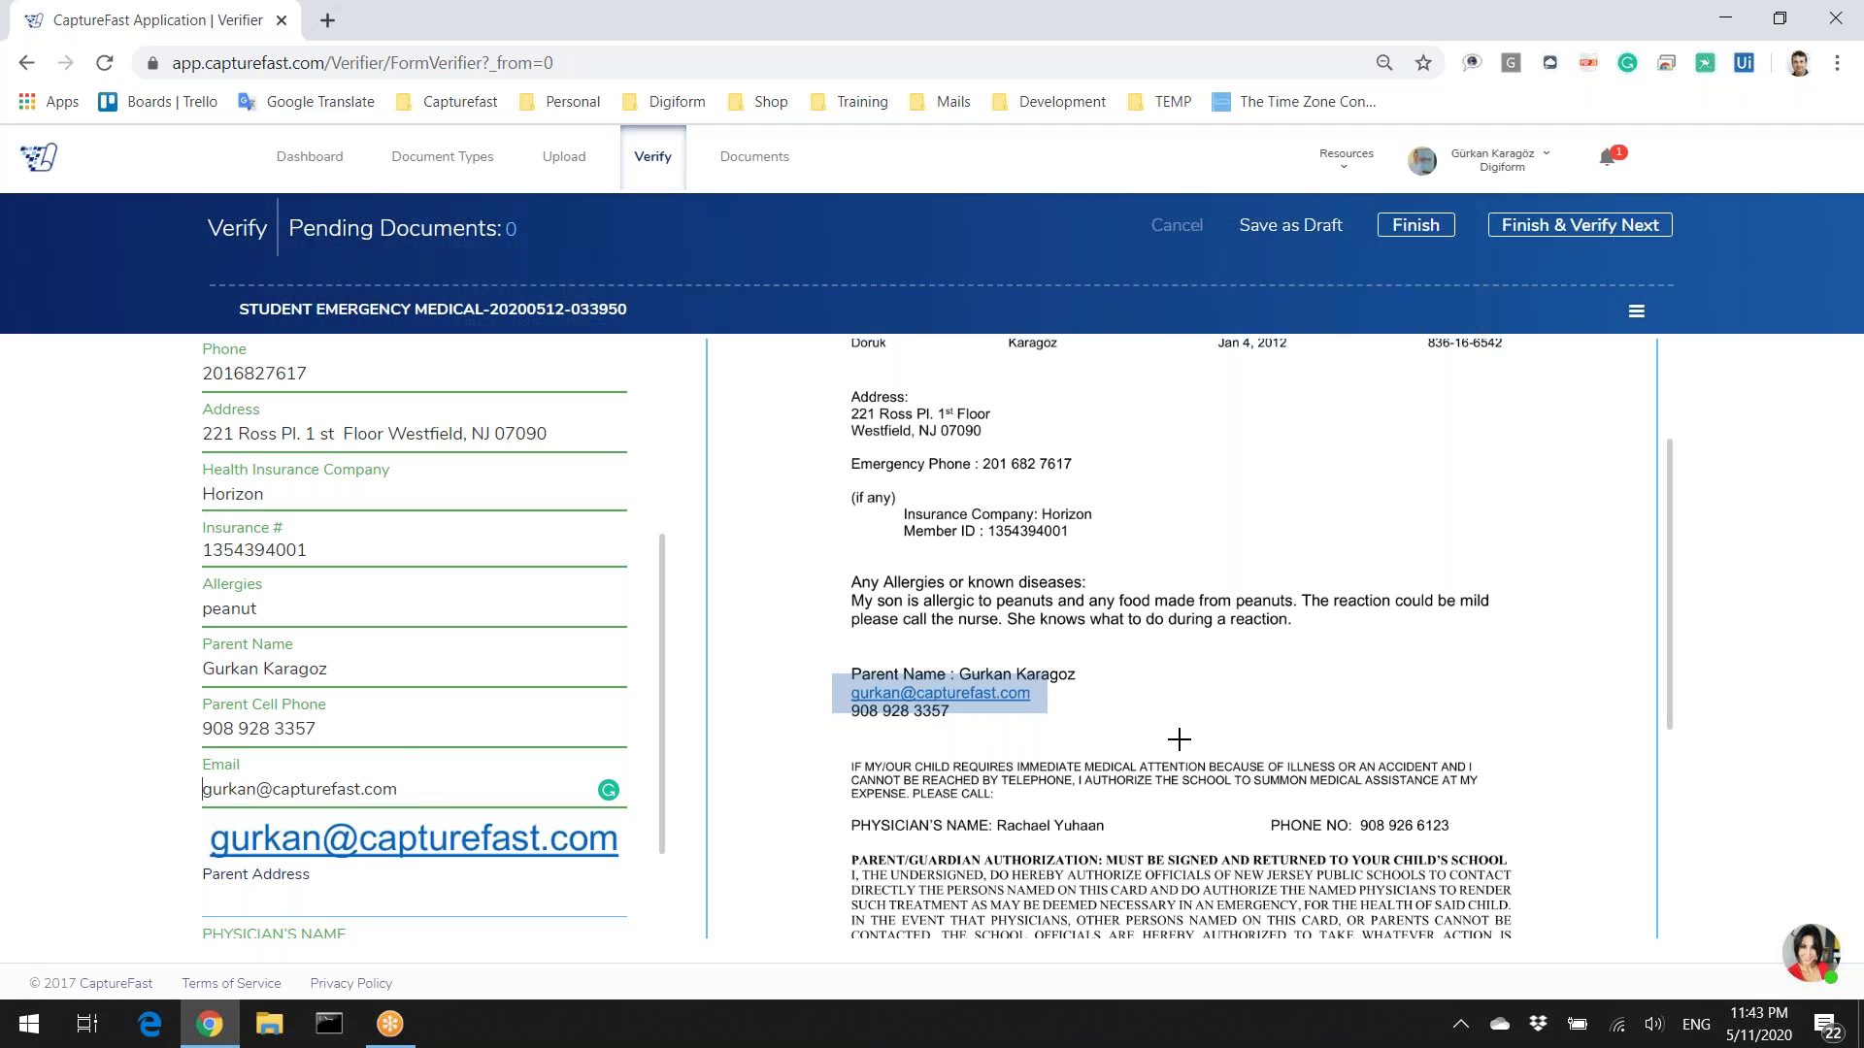
scroll(1180, 740, down, 3)
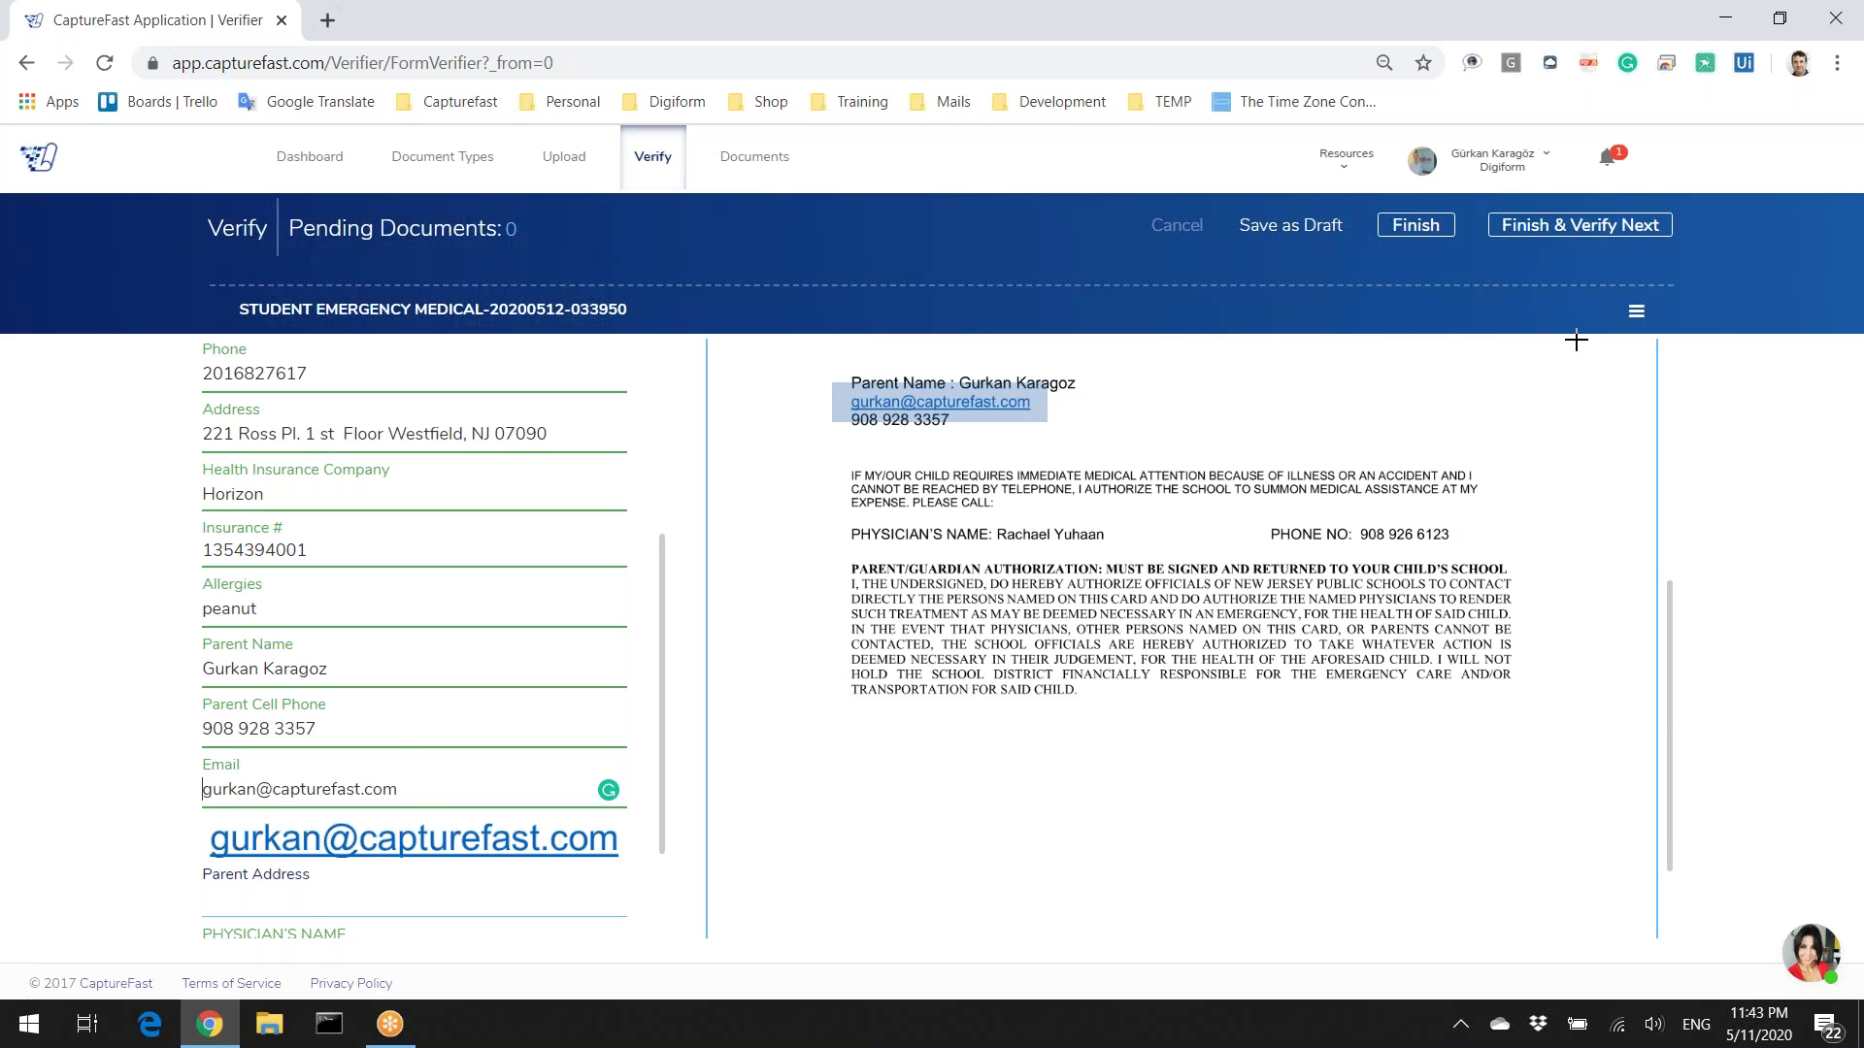
click(1558, 231)
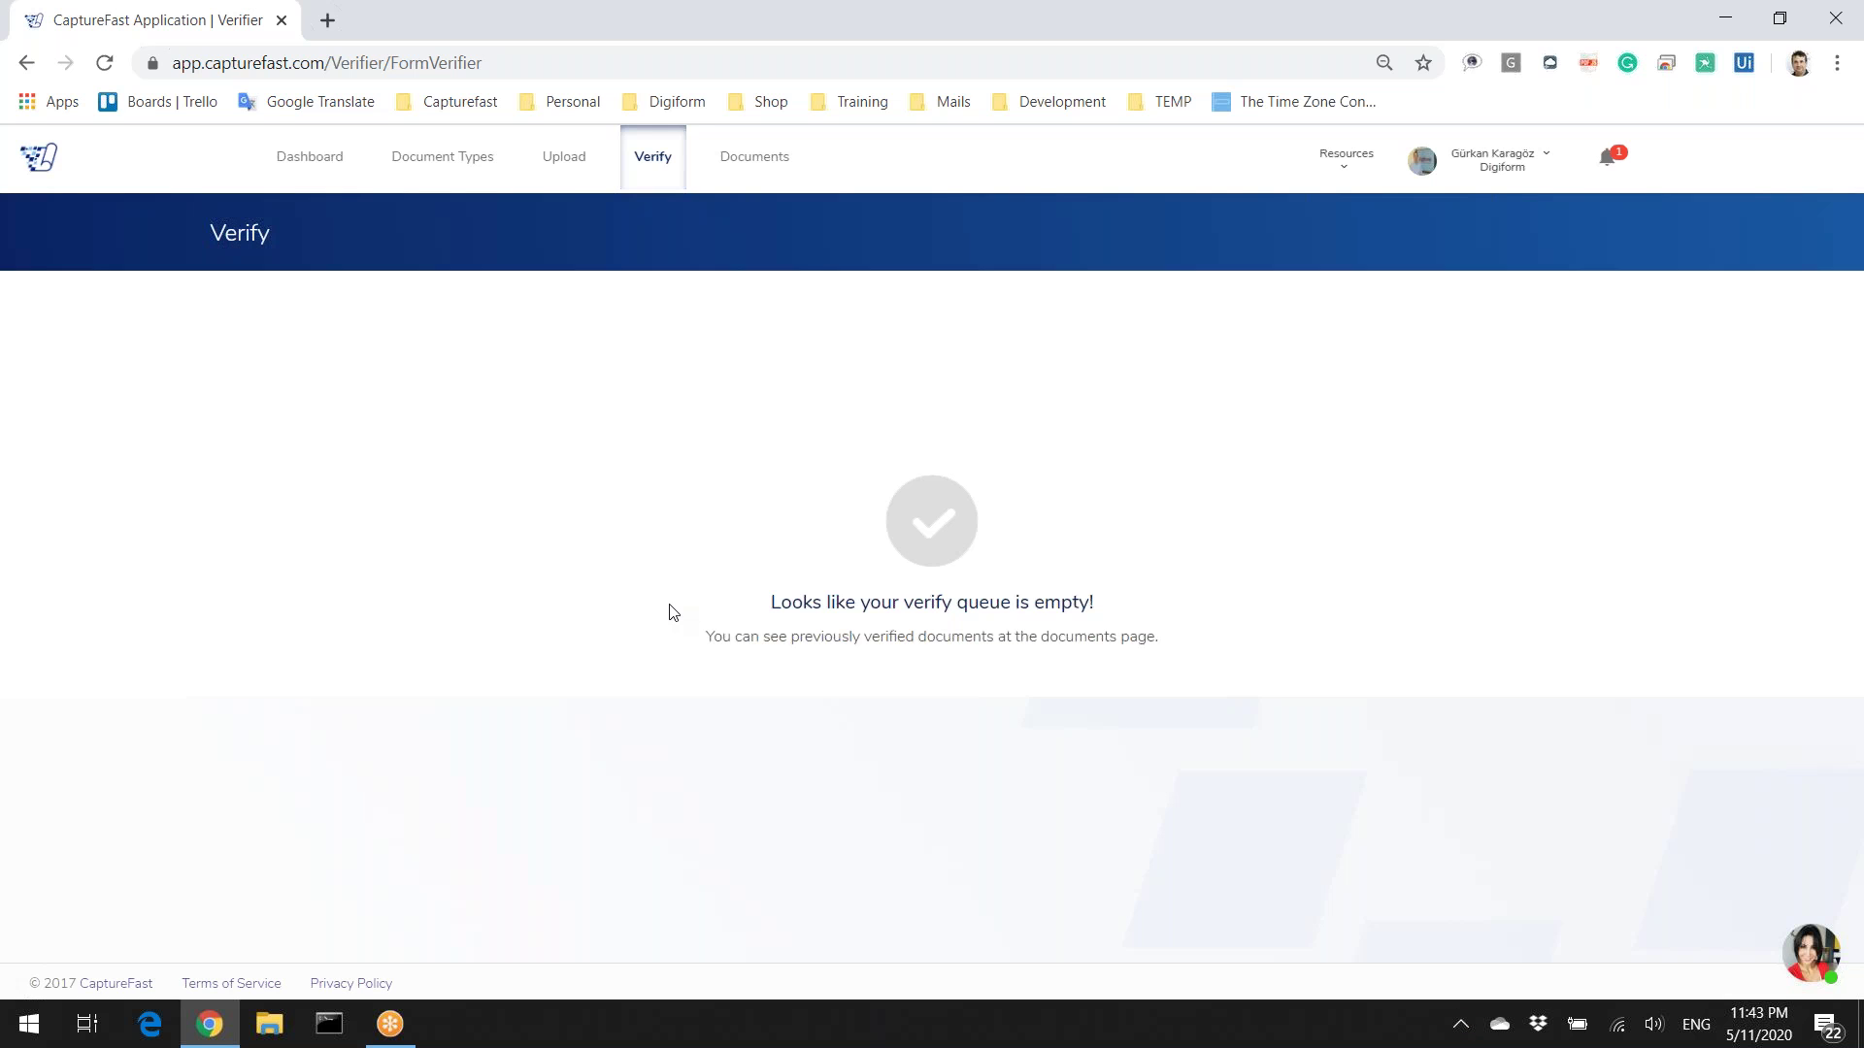
Step: Switch to Outlook, look in the first account's Inbox for the CaptureFast result email, and return to the browser
click(45, 1024)
click(524, 335)
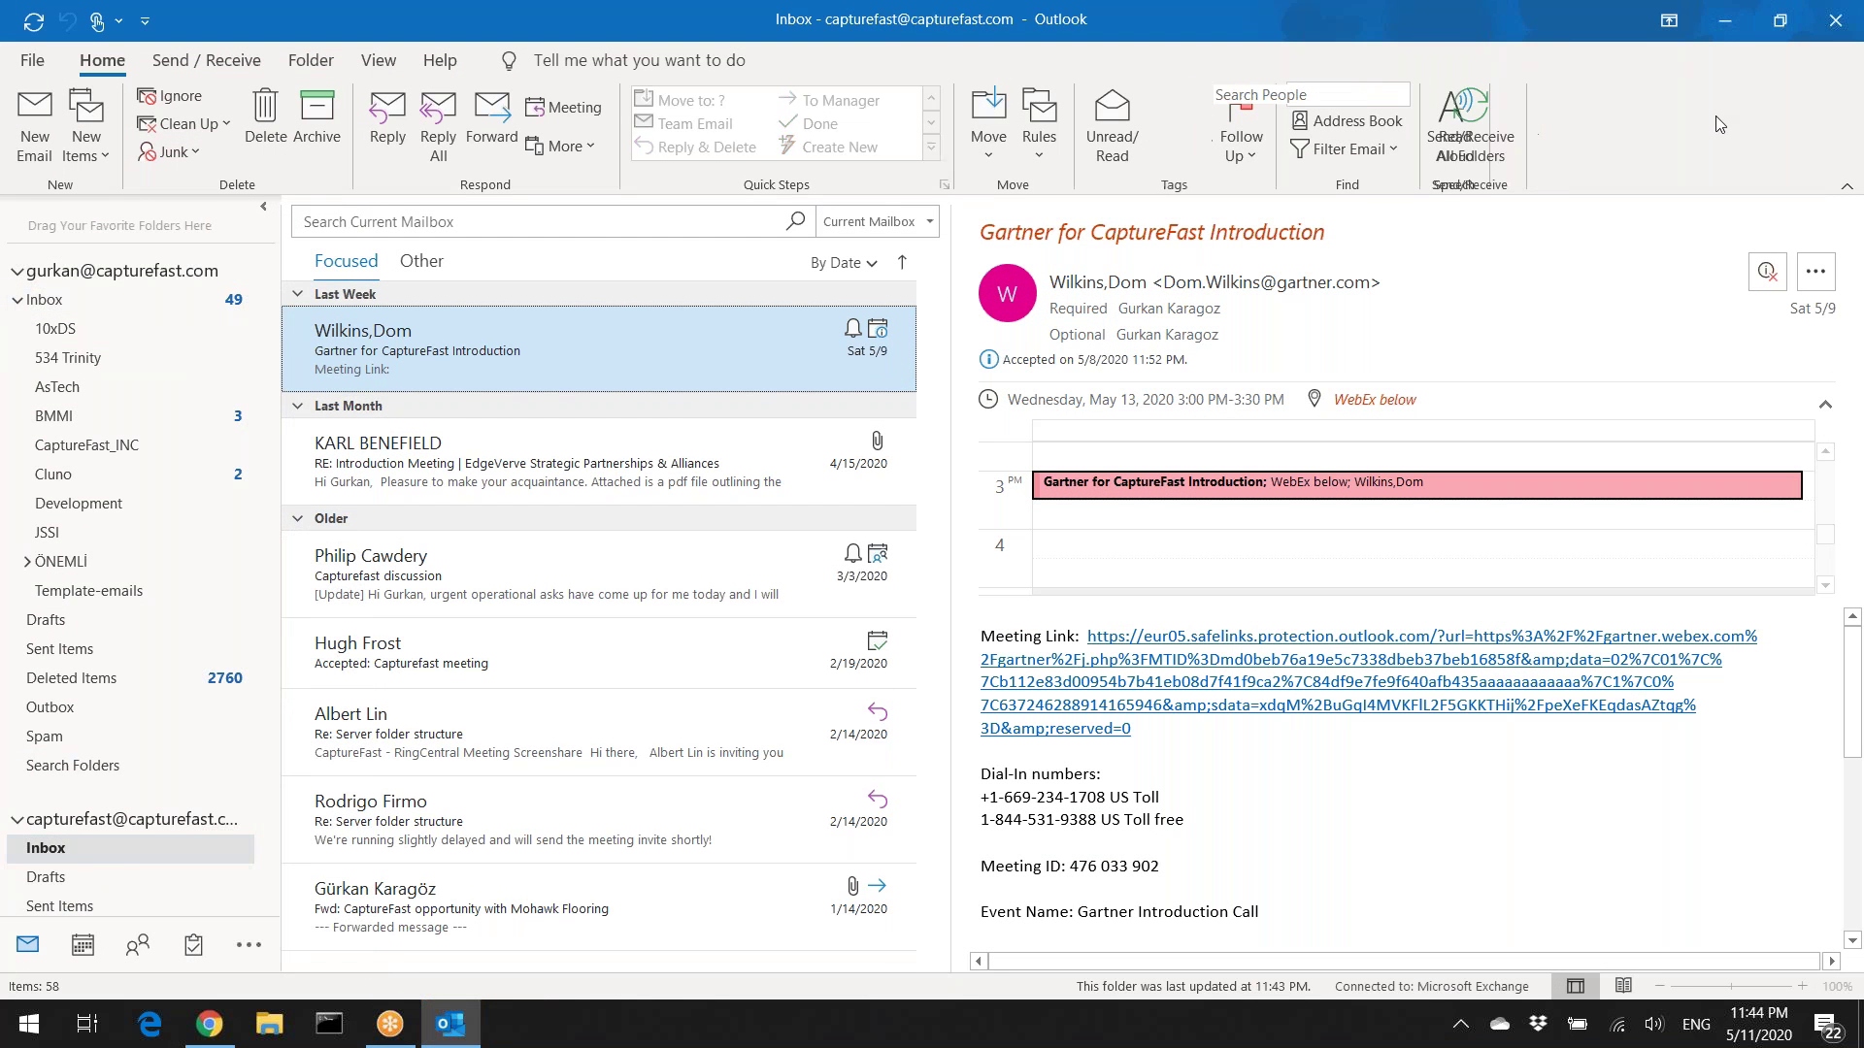
click(46, 301)
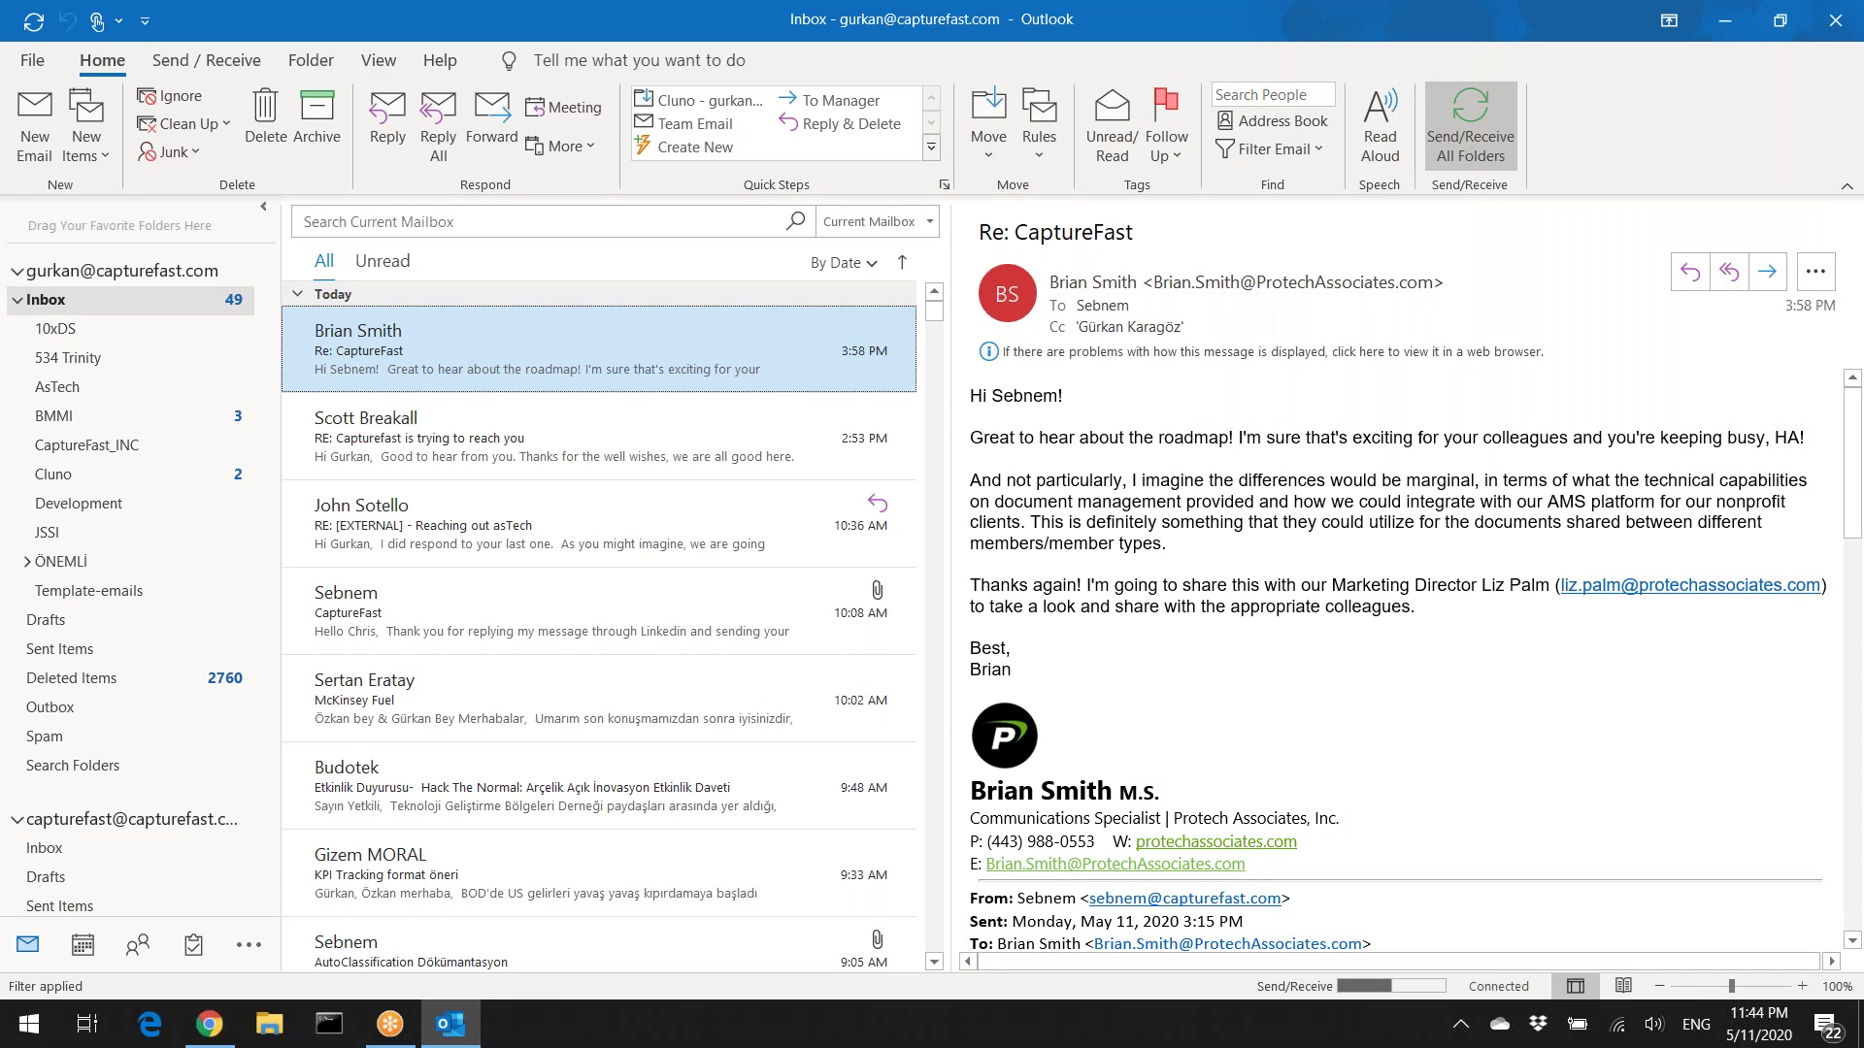
click(1722, 22)
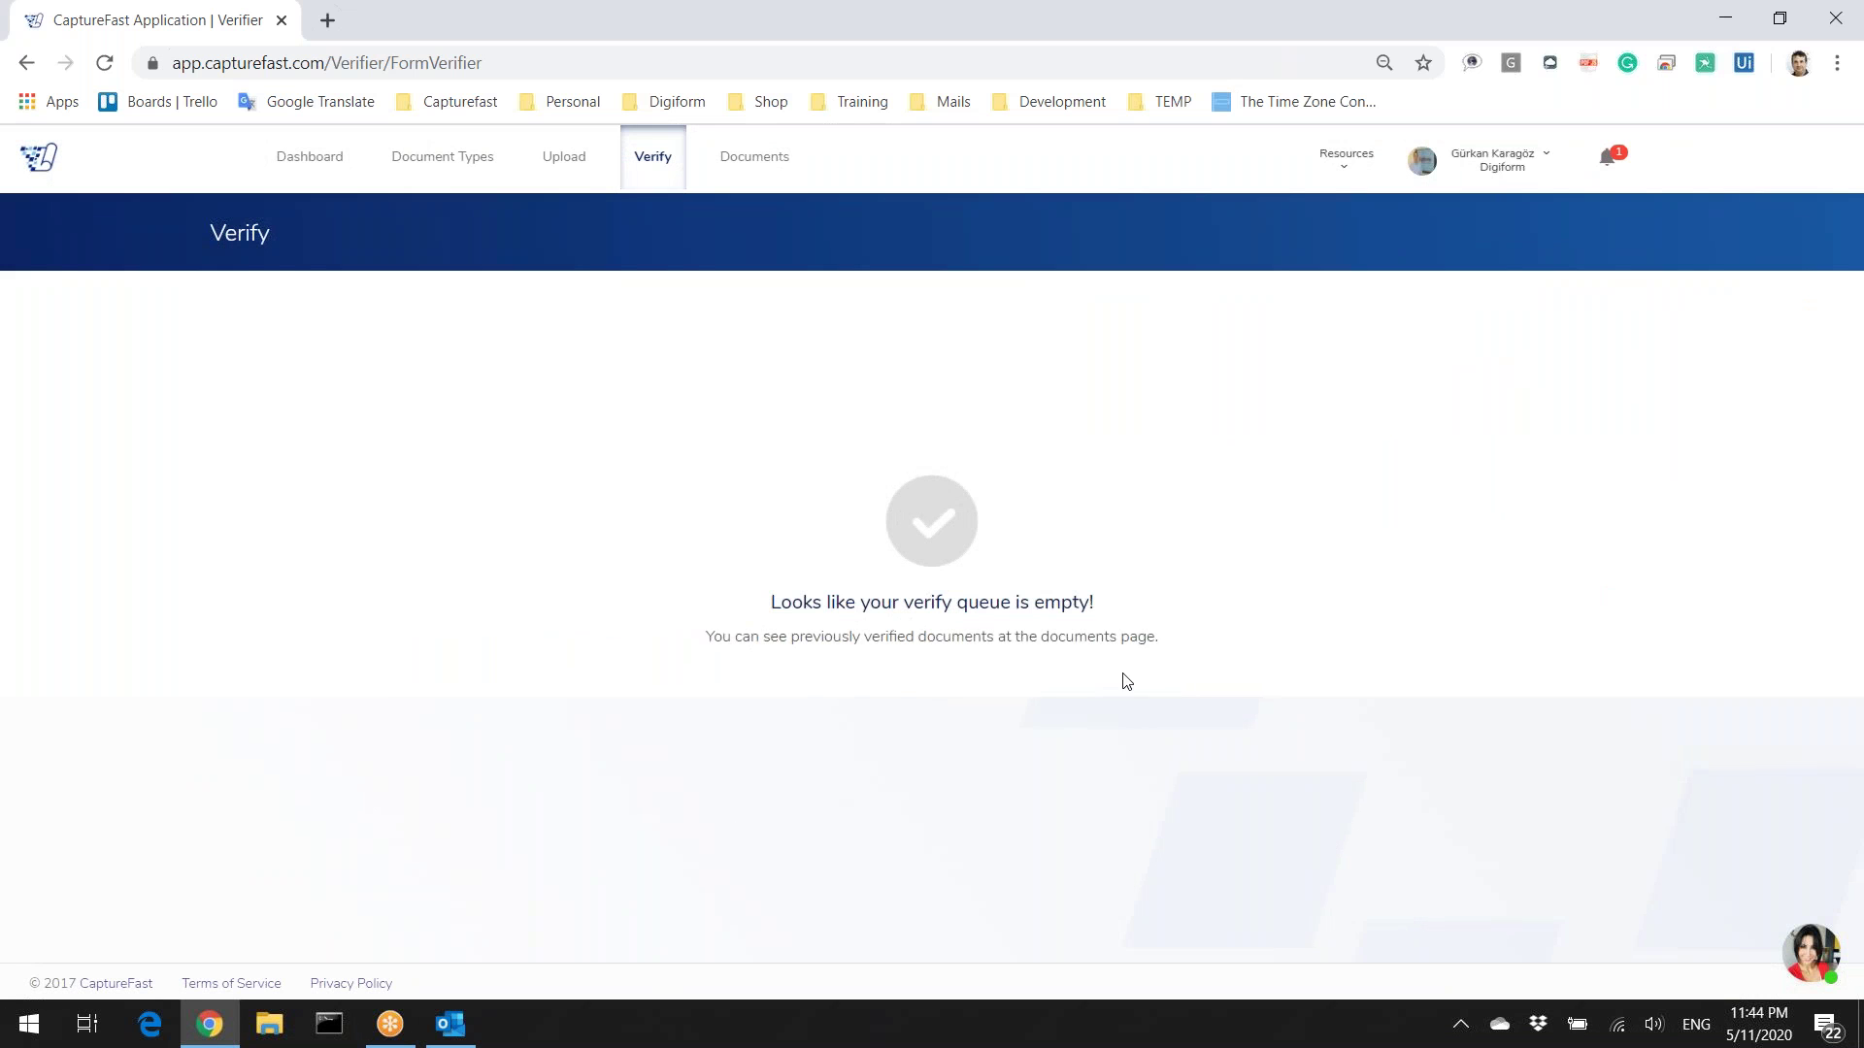
Step: Review the document history of the newest STUDENT EMERGENCY MEDICAL document in CaptureFast's list of uploaded documents
click(296, 160)
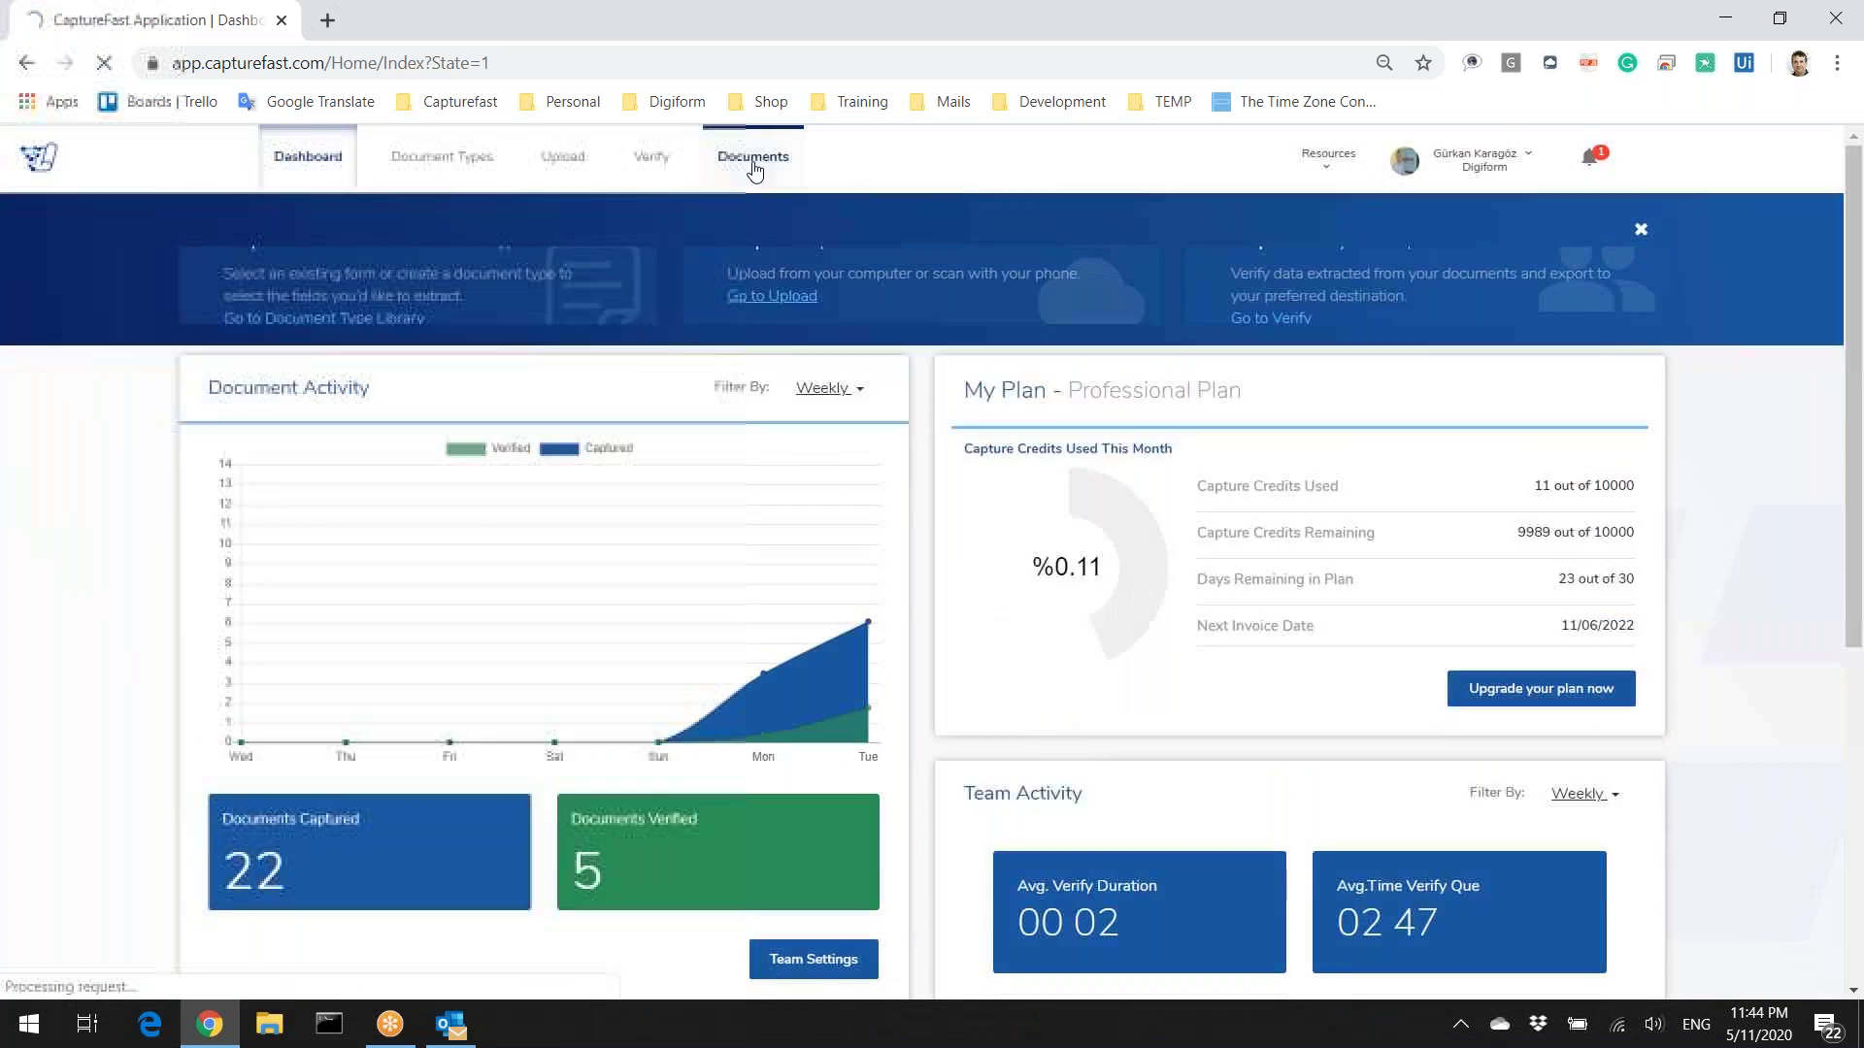
click(753, 171)
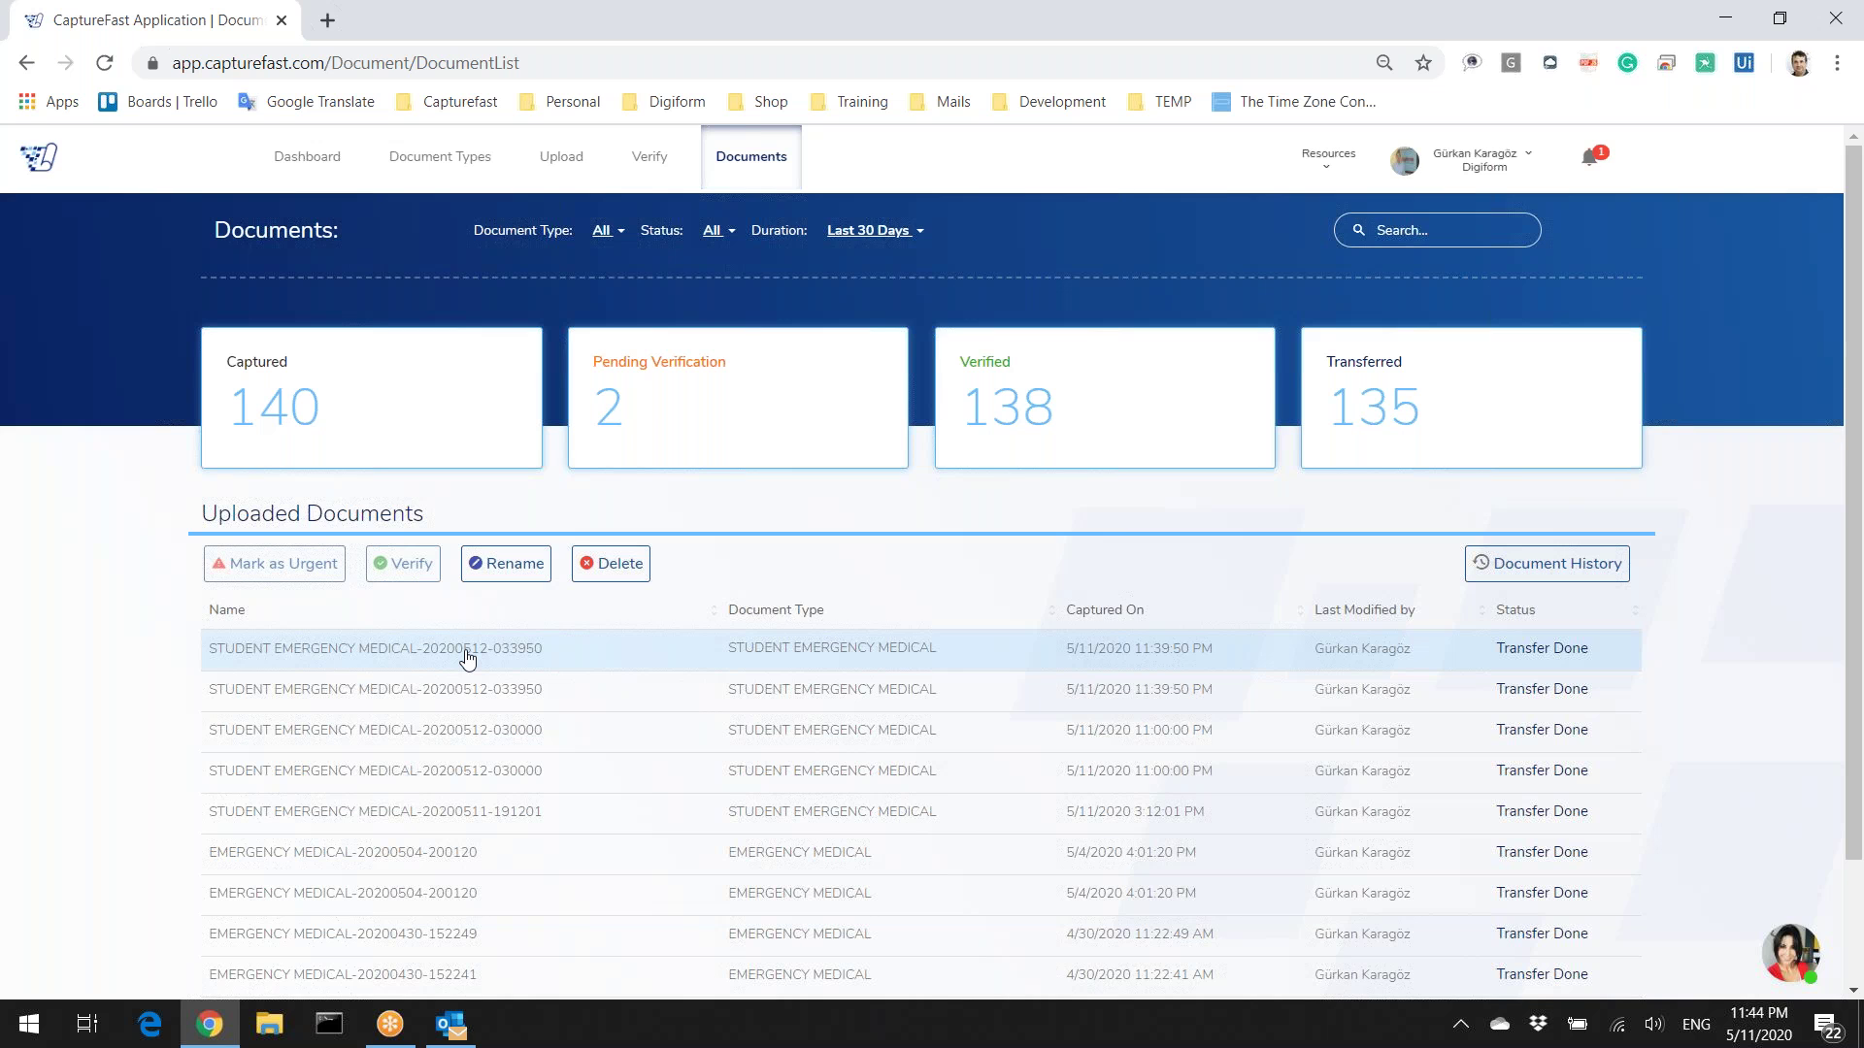
click(1554, 569)
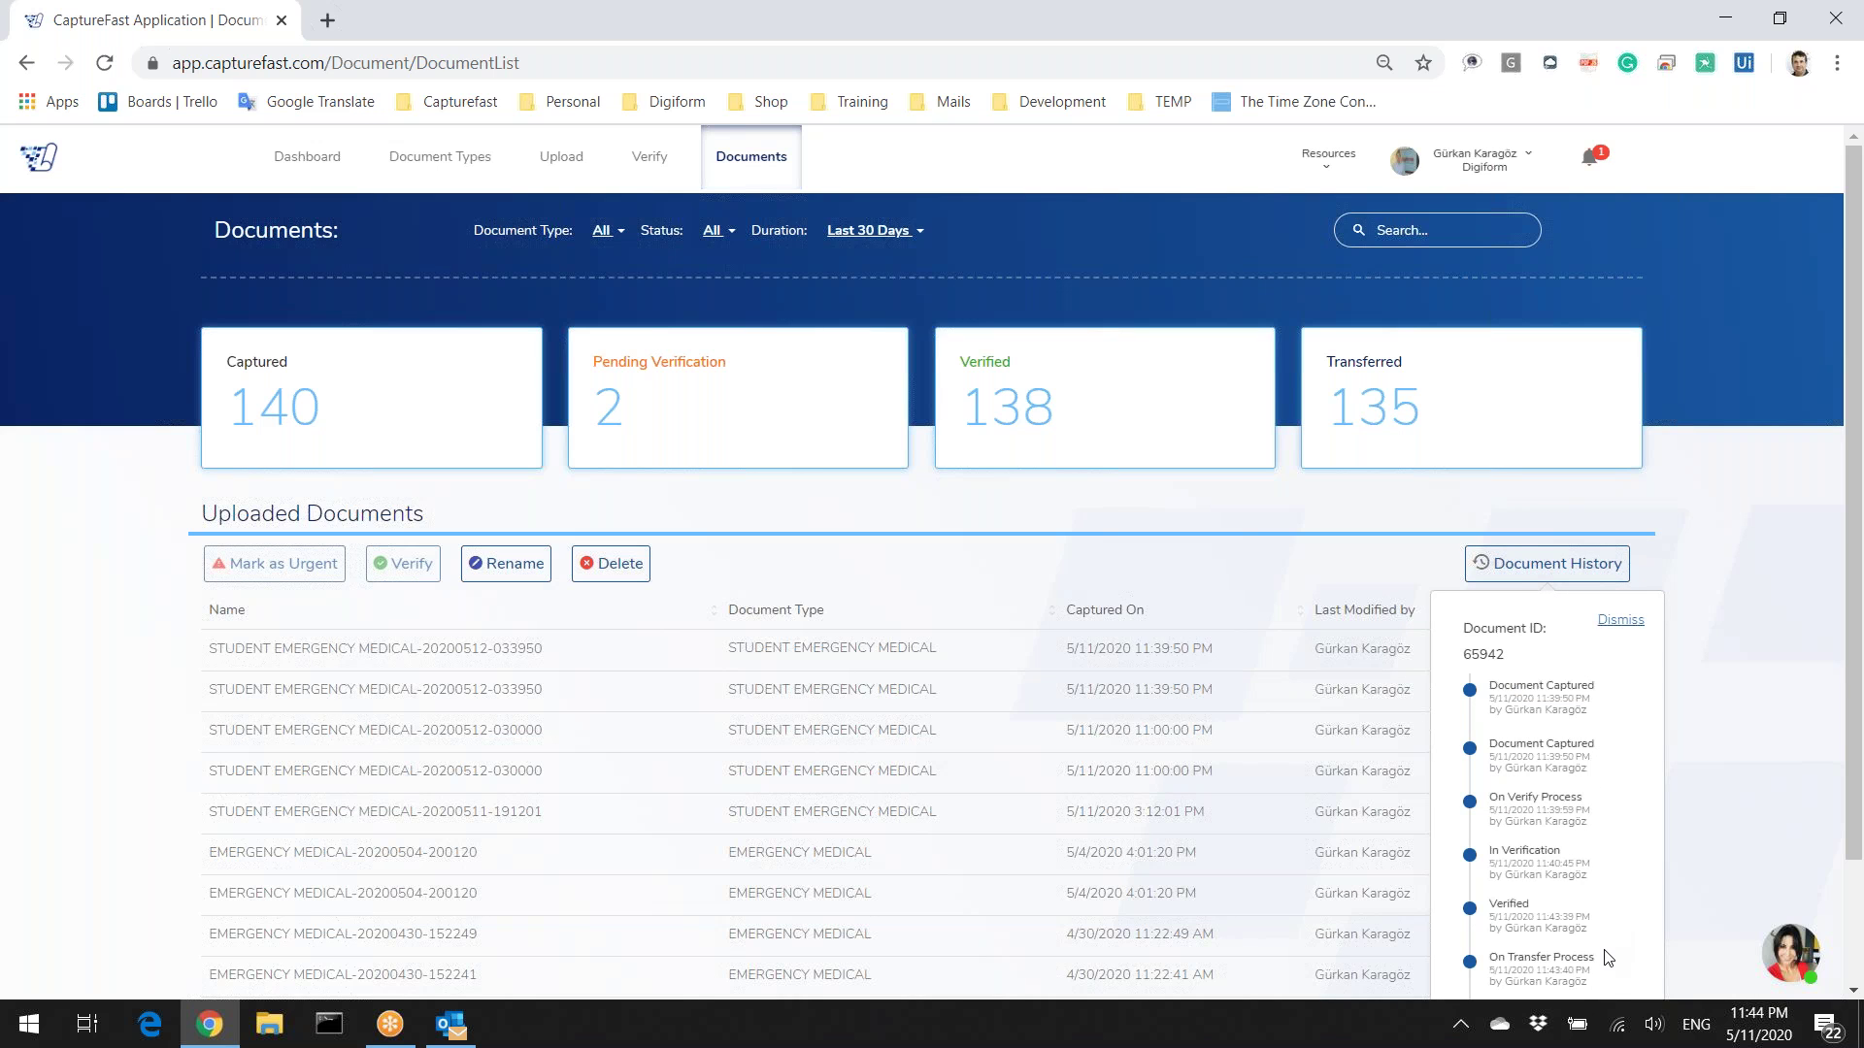
scroll(1676, 837, down, 2)
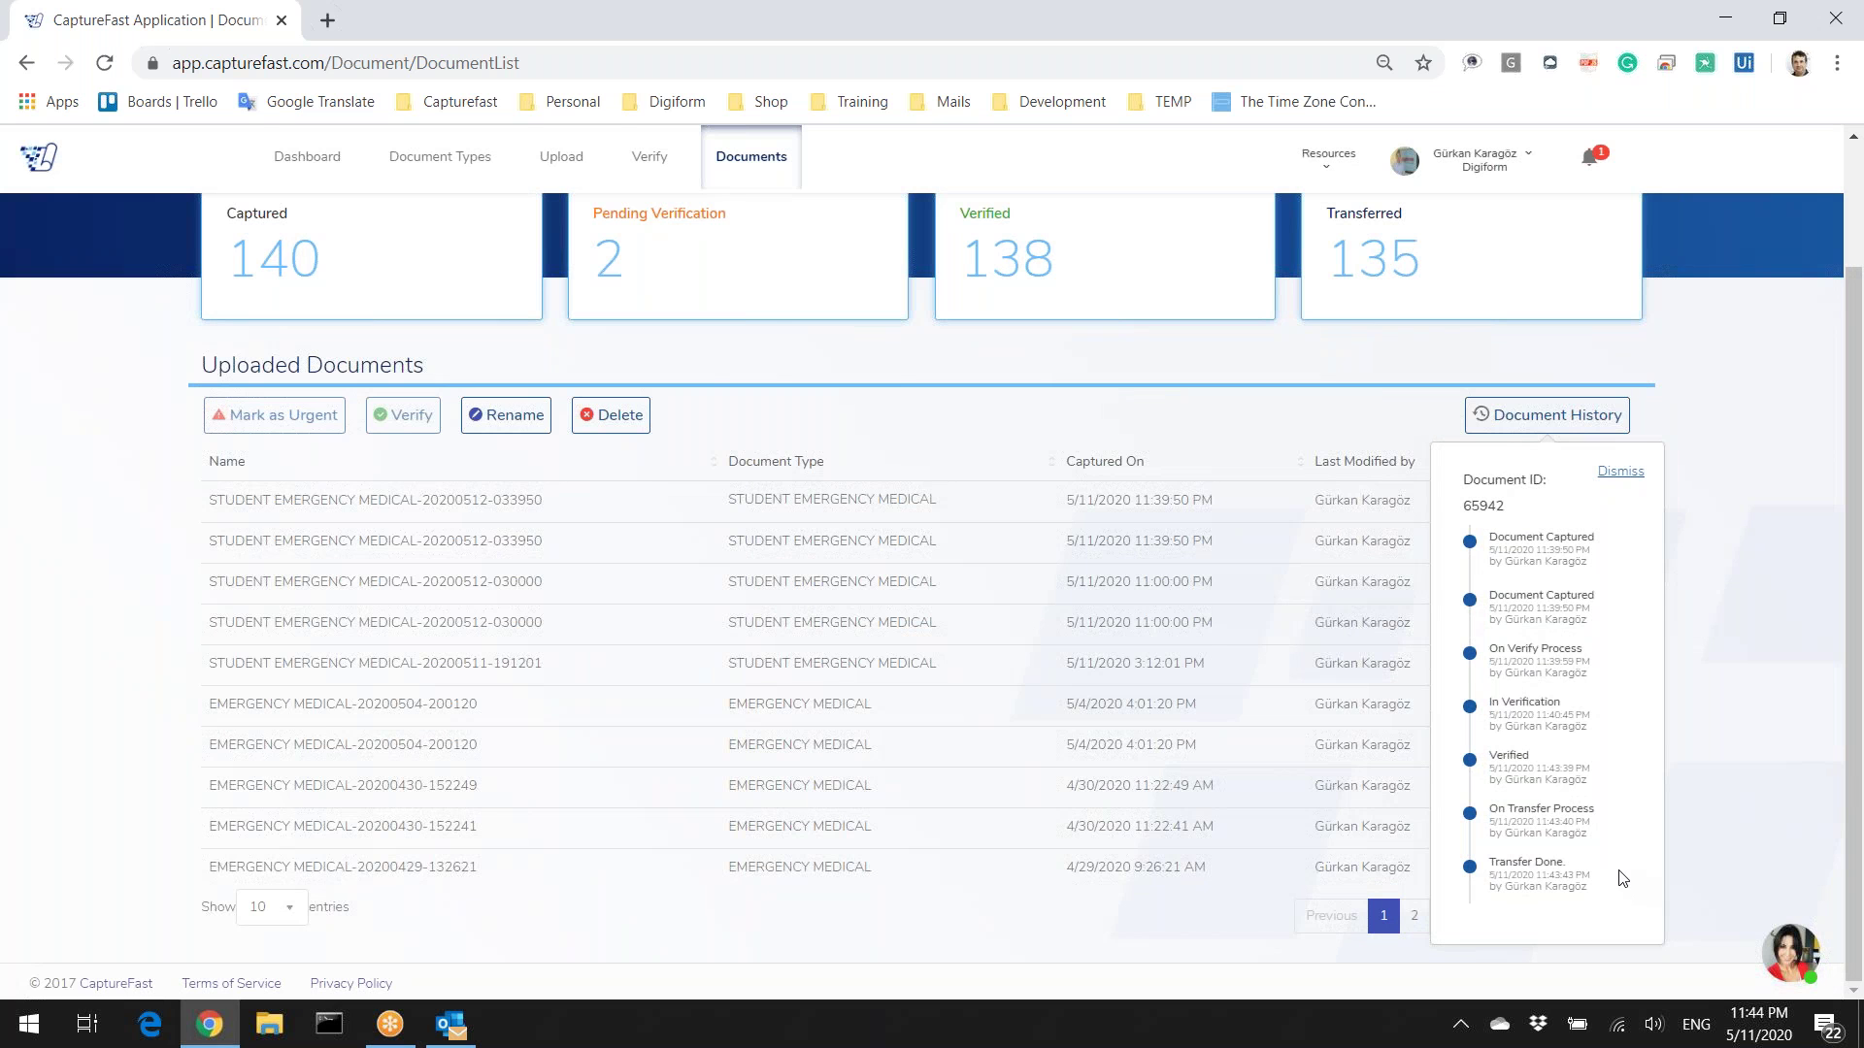
scroll(1623, 876, up, 2)
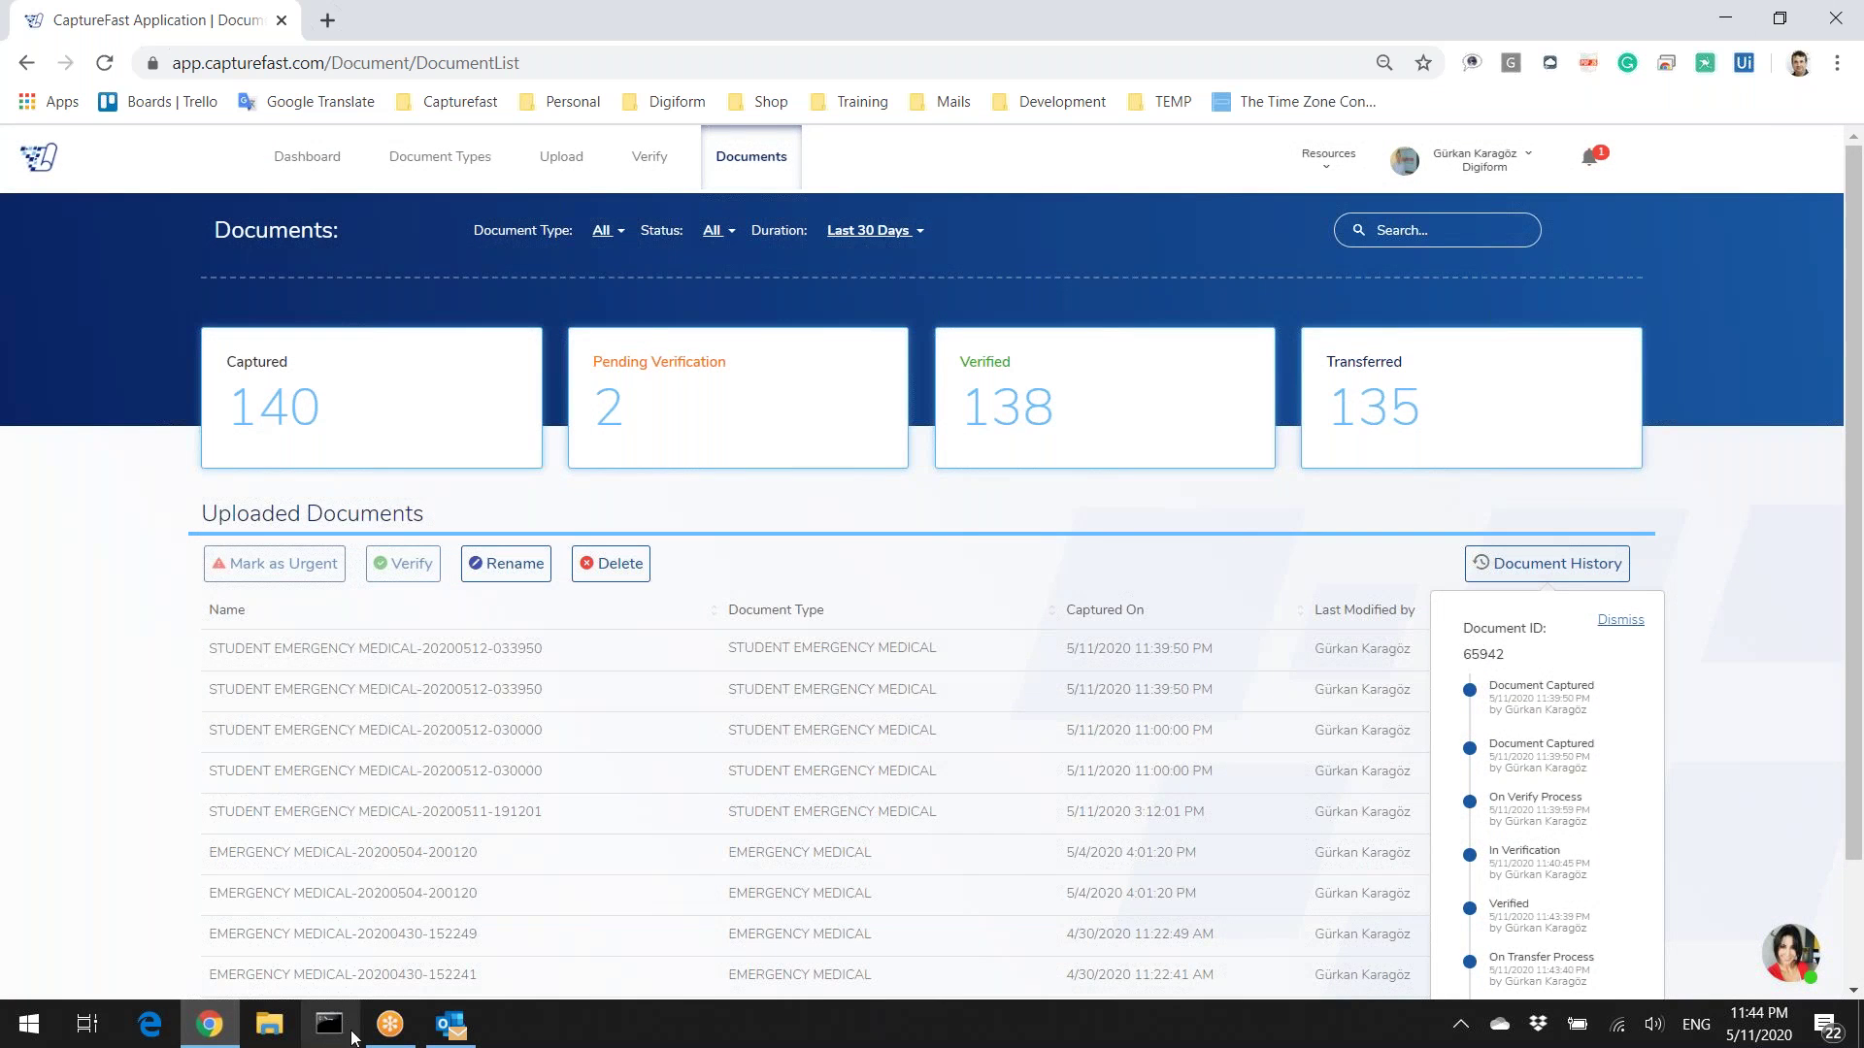
Step: Switch to Outlook, open the newest CaptureFast result email in a maximized window, and read its capture and verification details
click(450, 1024)
click(544, 358)
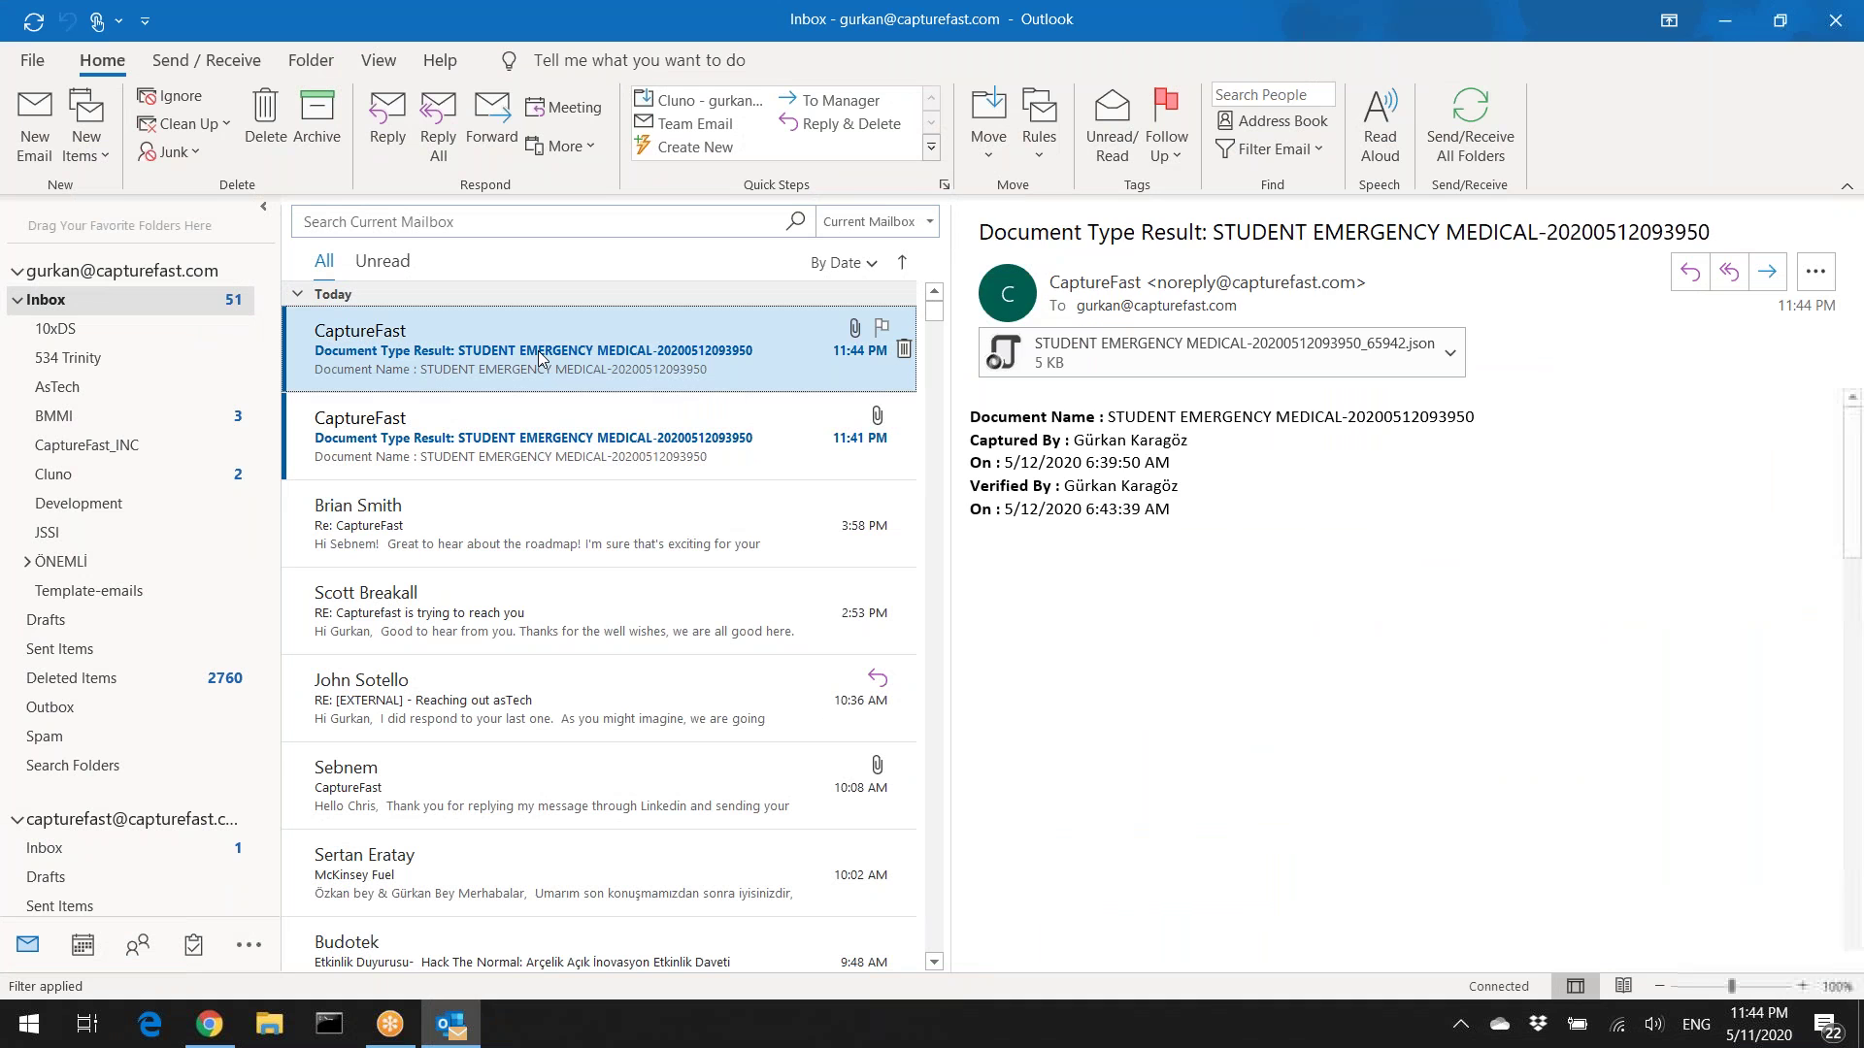
double_click(580, 332)
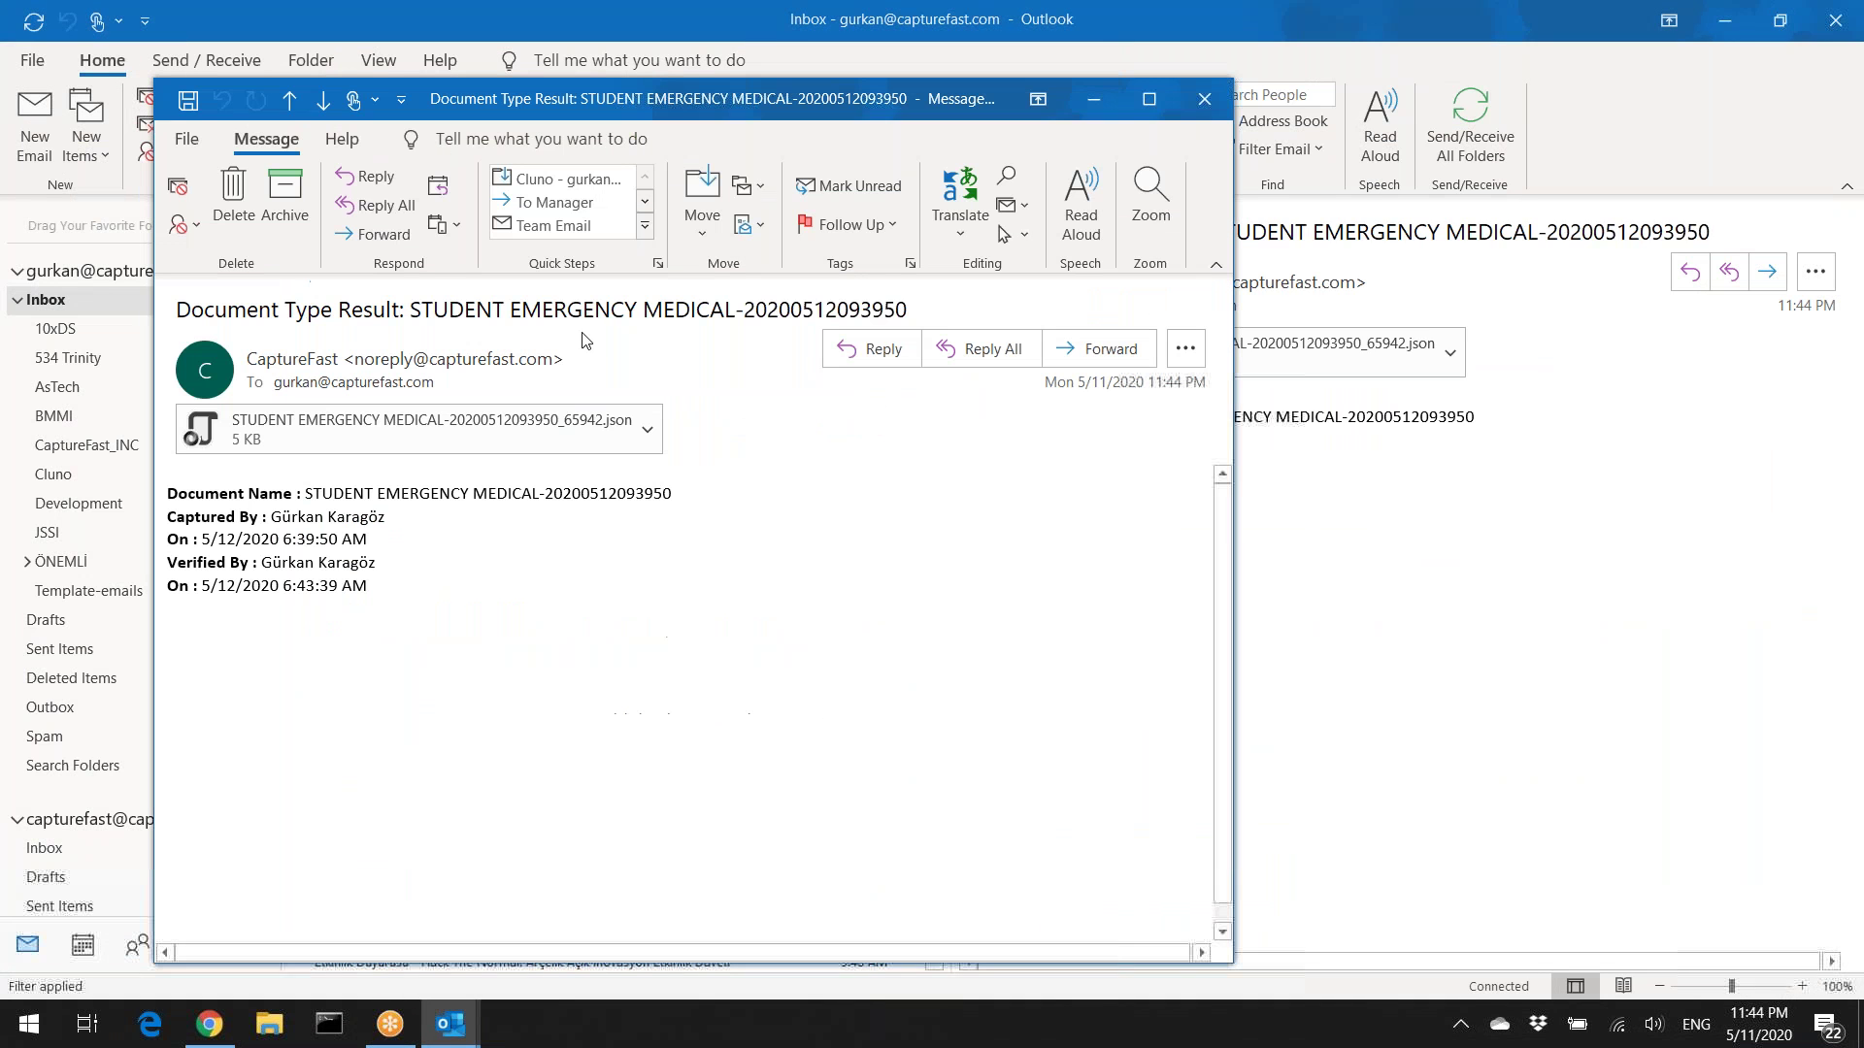
click(1151, 101)
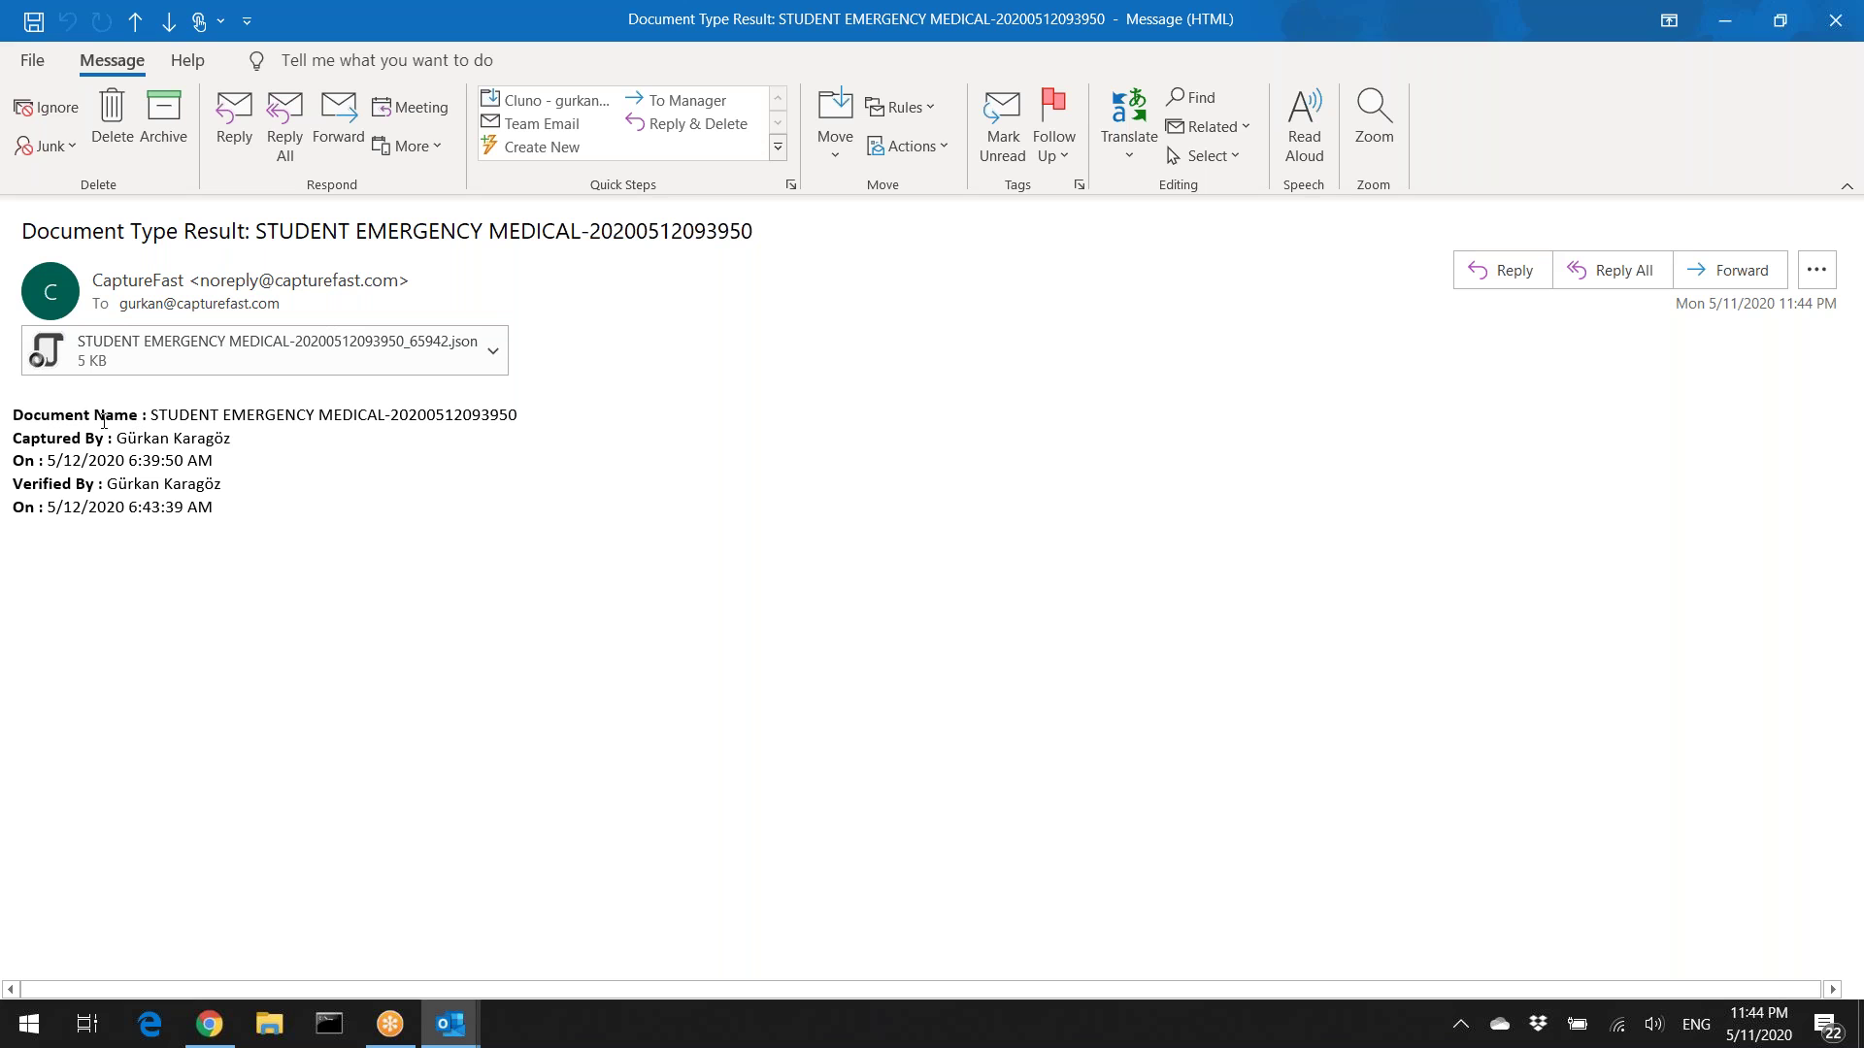
drag(225, 515, 13, 407)
click(457, 388)
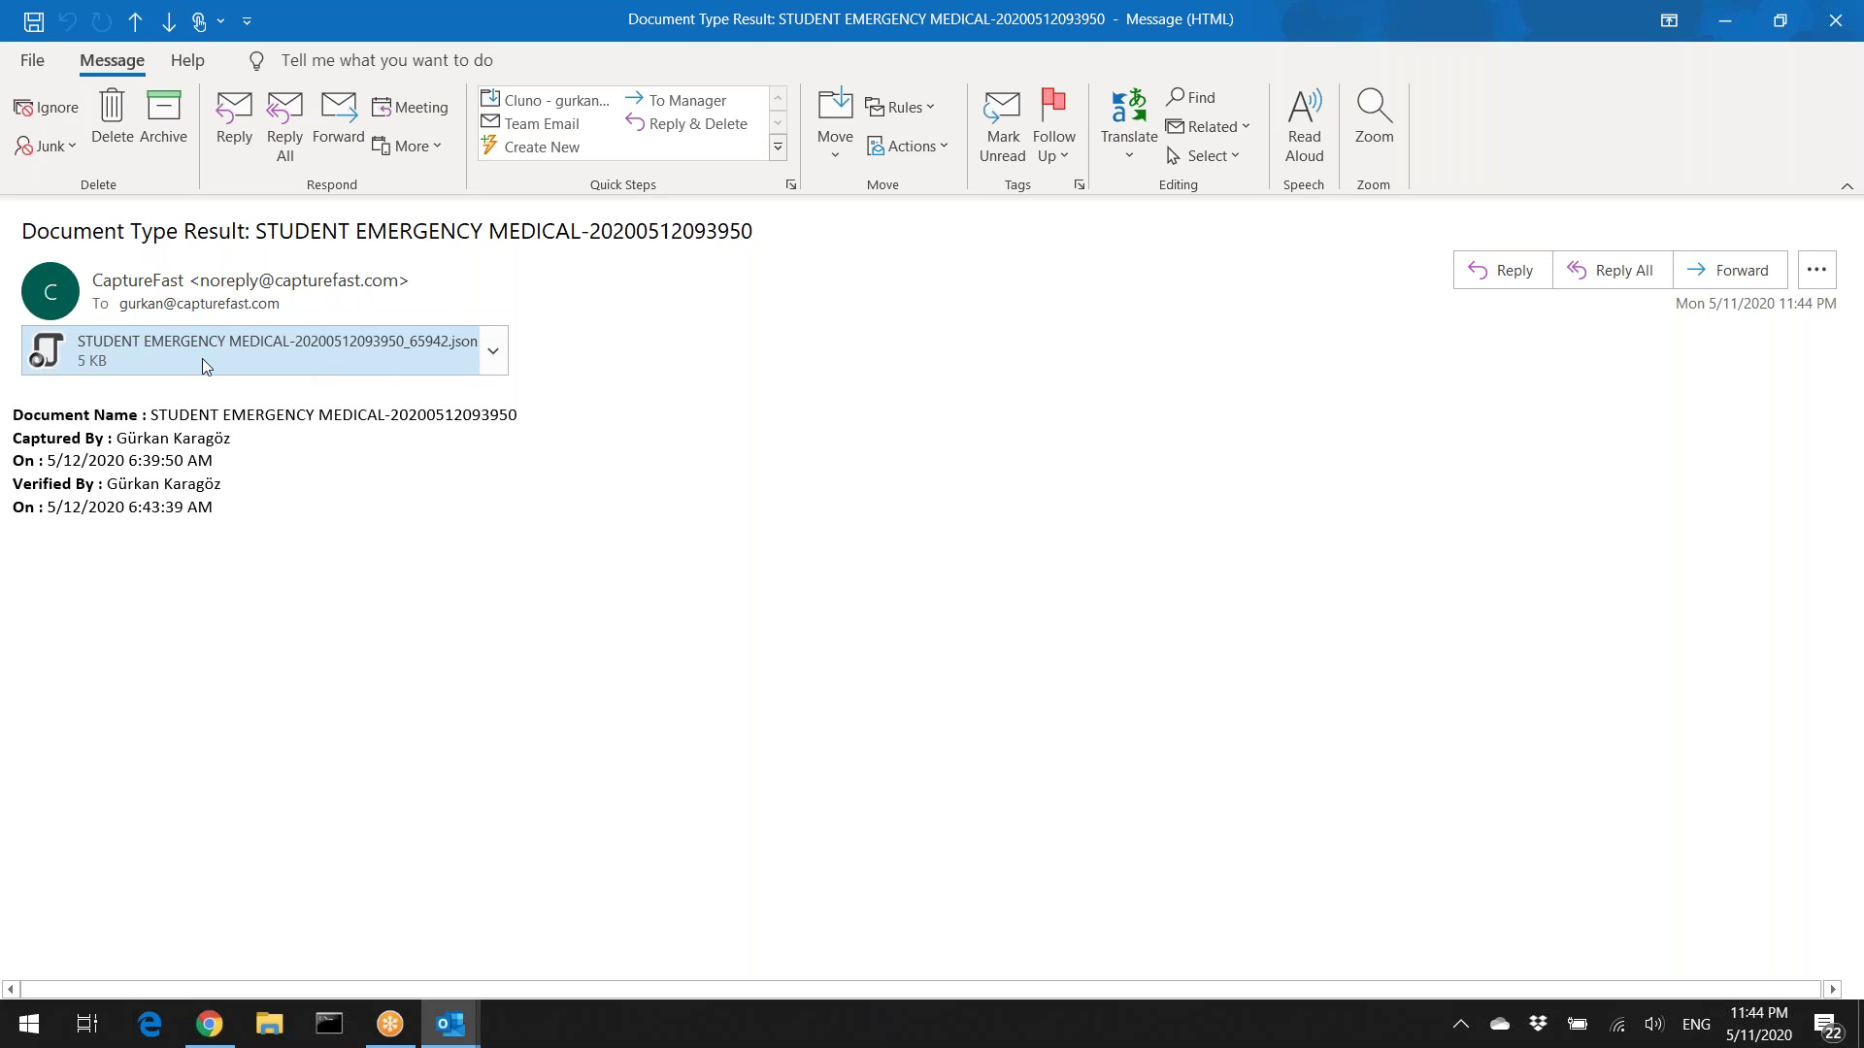
Step: Open the JSON file attached to the STUDENT EMERGENCY MEDICAL result email
click(303, 353)
double_click(303, 353)
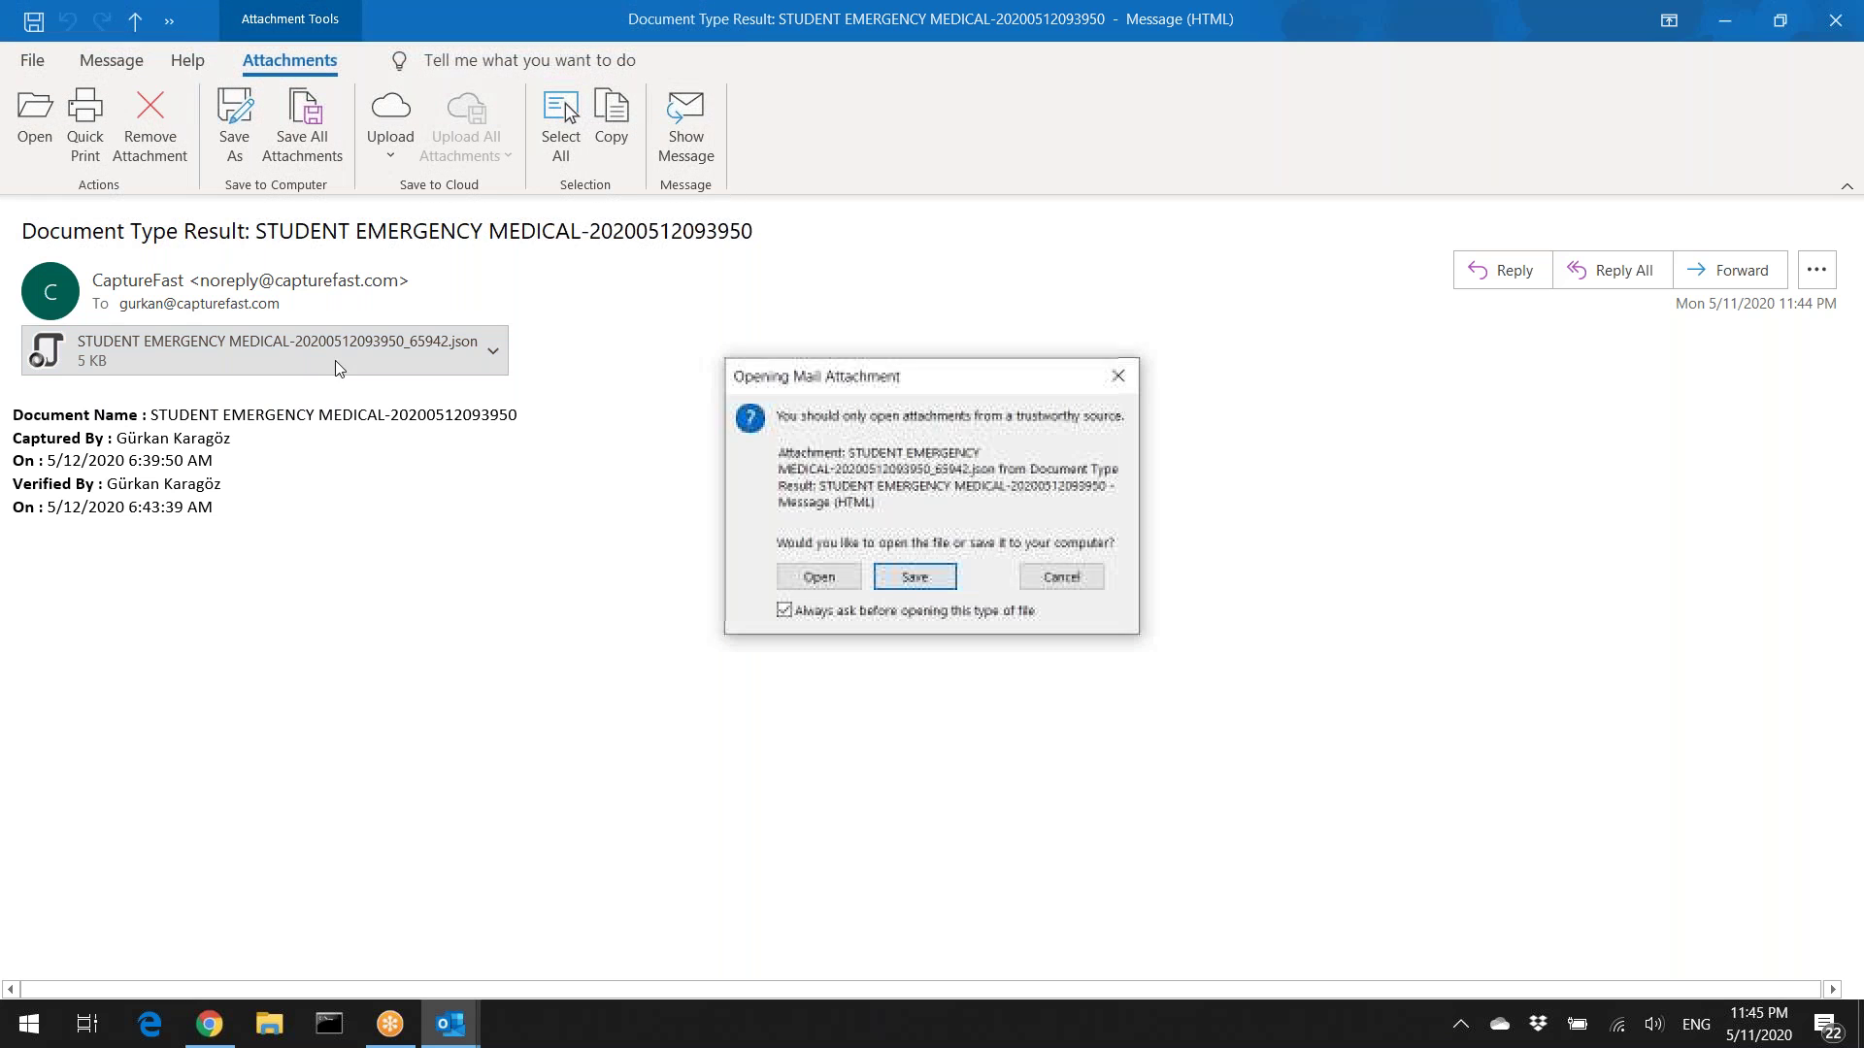
click(820, 577)
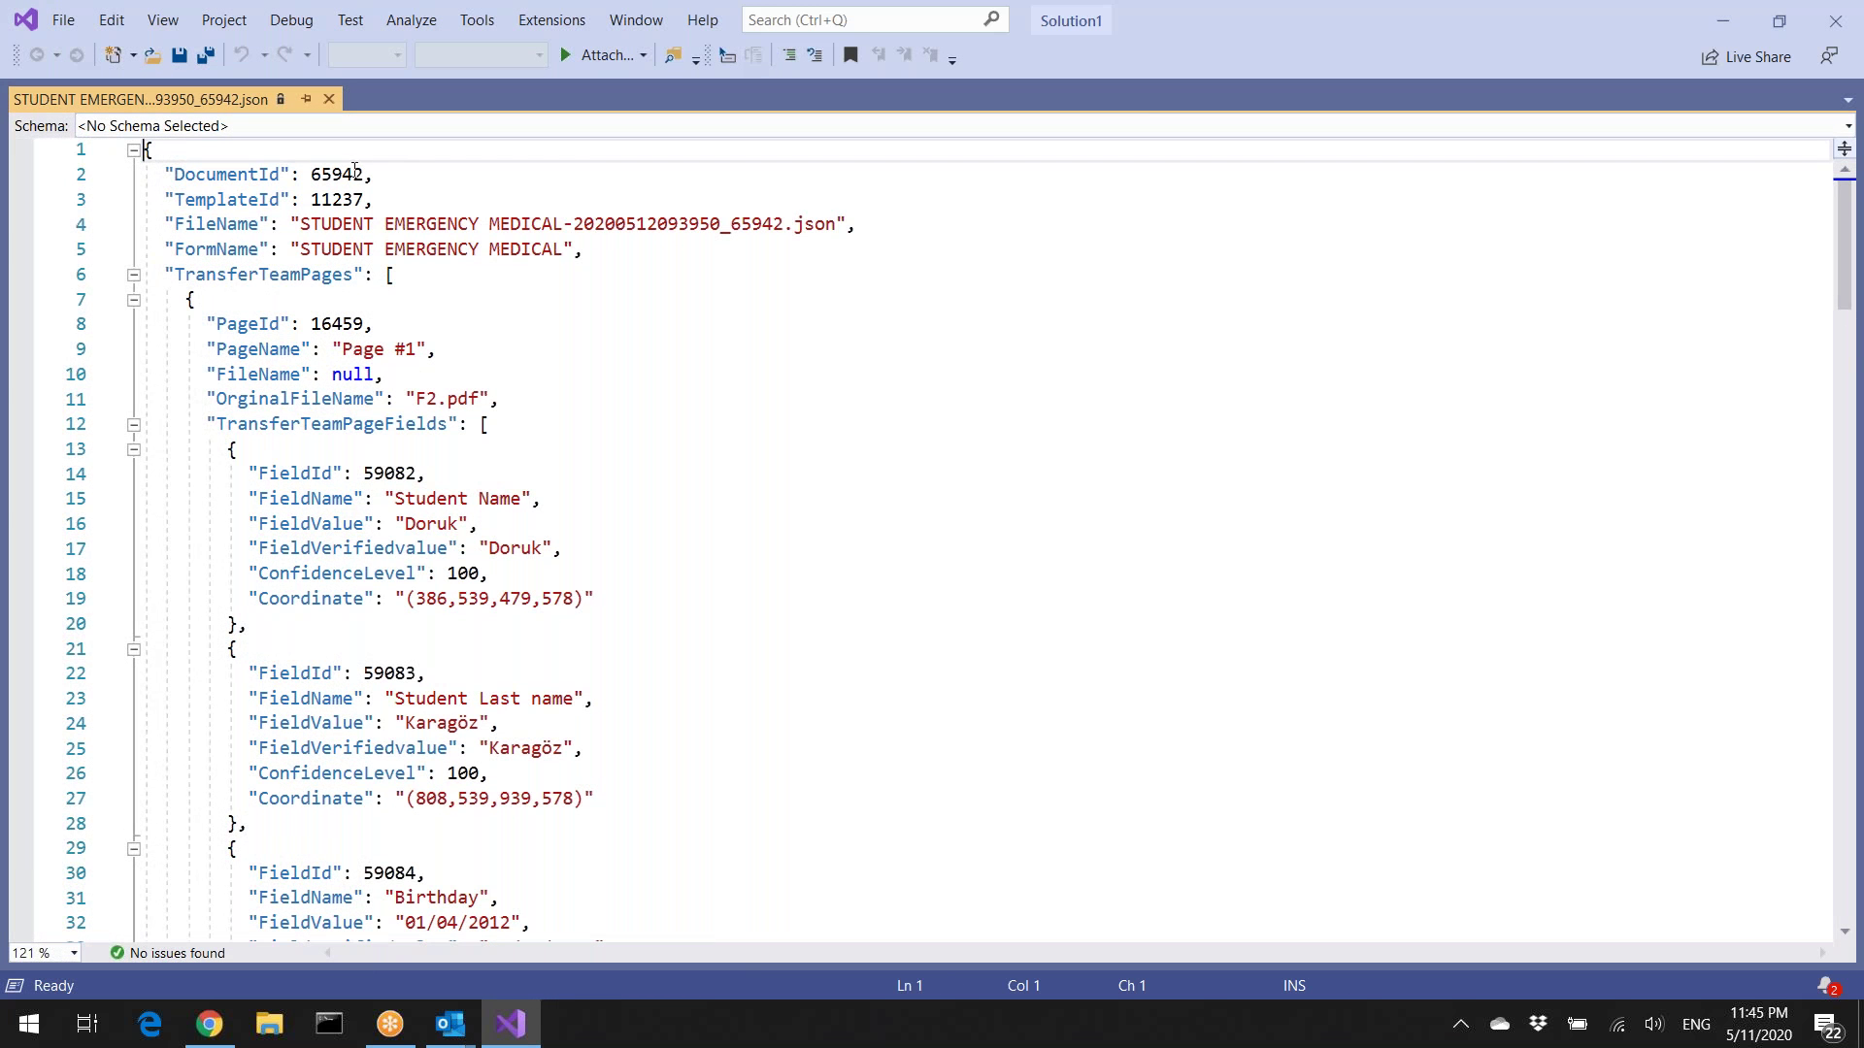
Step: Examine each field's extracted value, verified value, confidence level and coordinates in the JSON file, and close it
scroll(440, 402, down, 2)
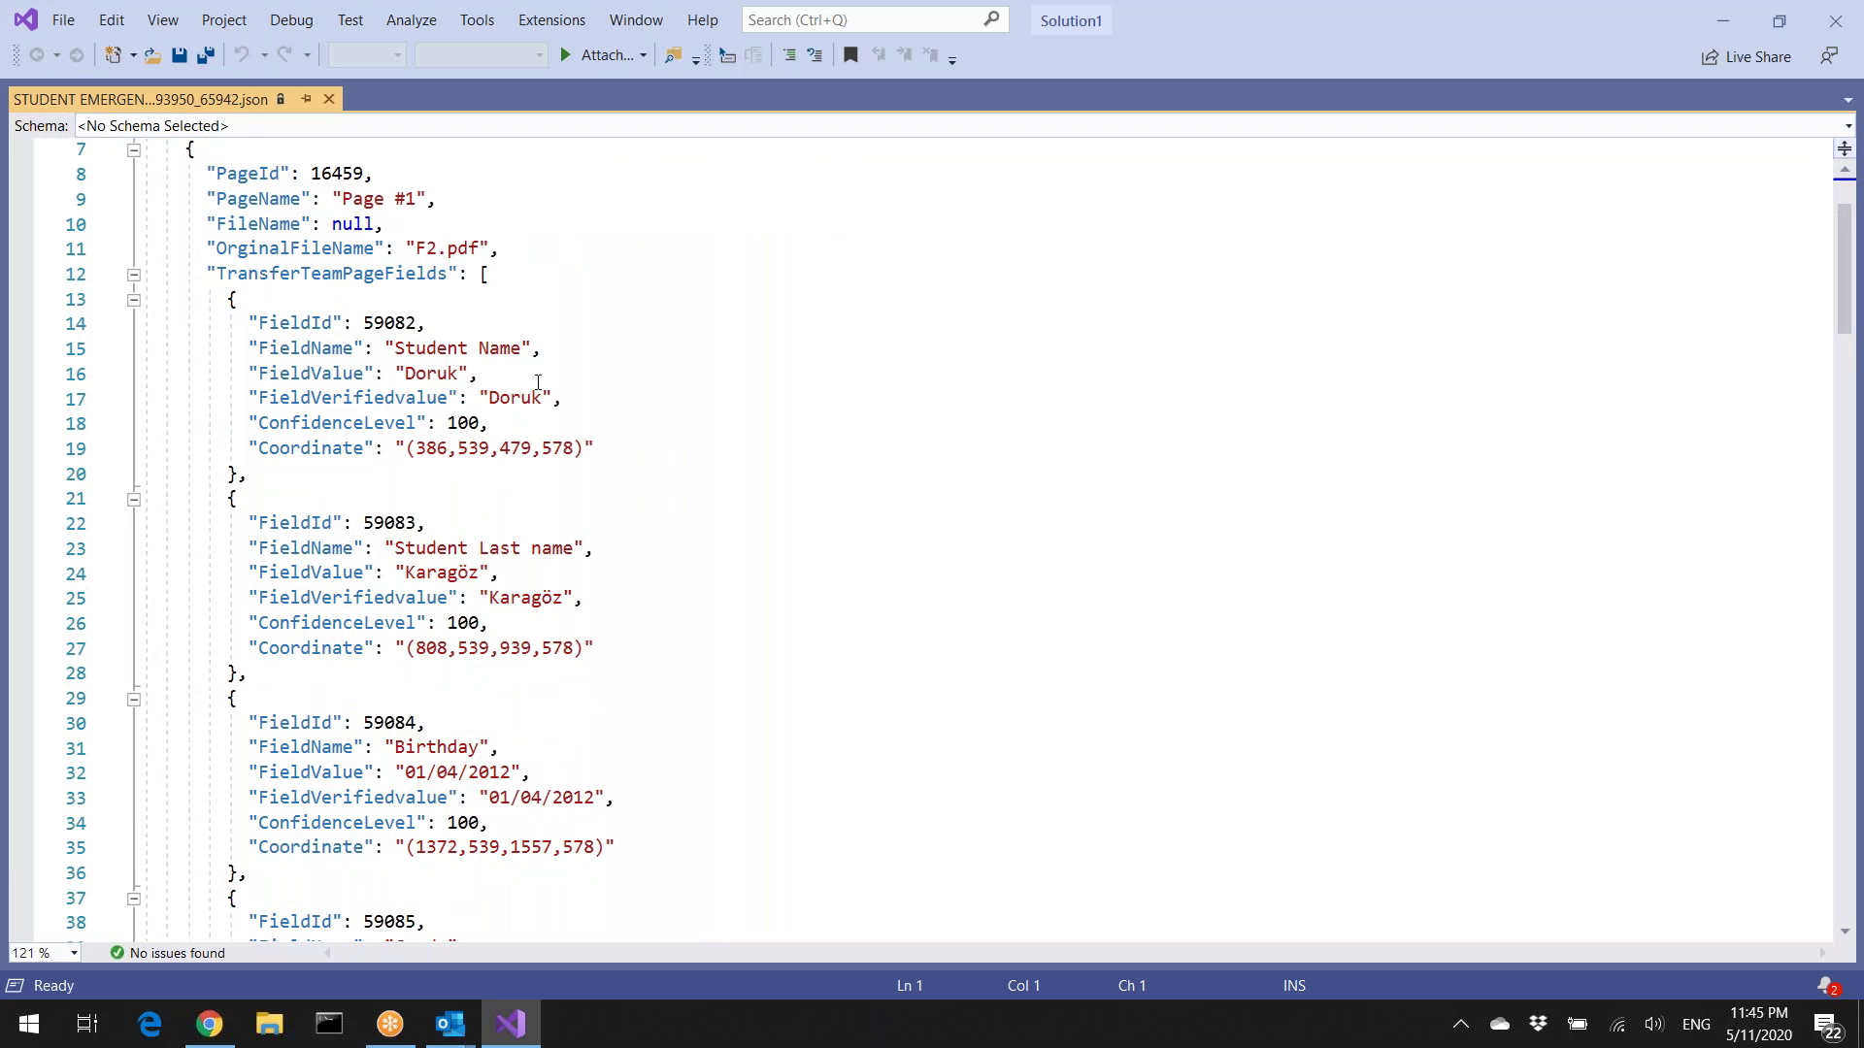
double_click(439, 573)
click(577, 580)
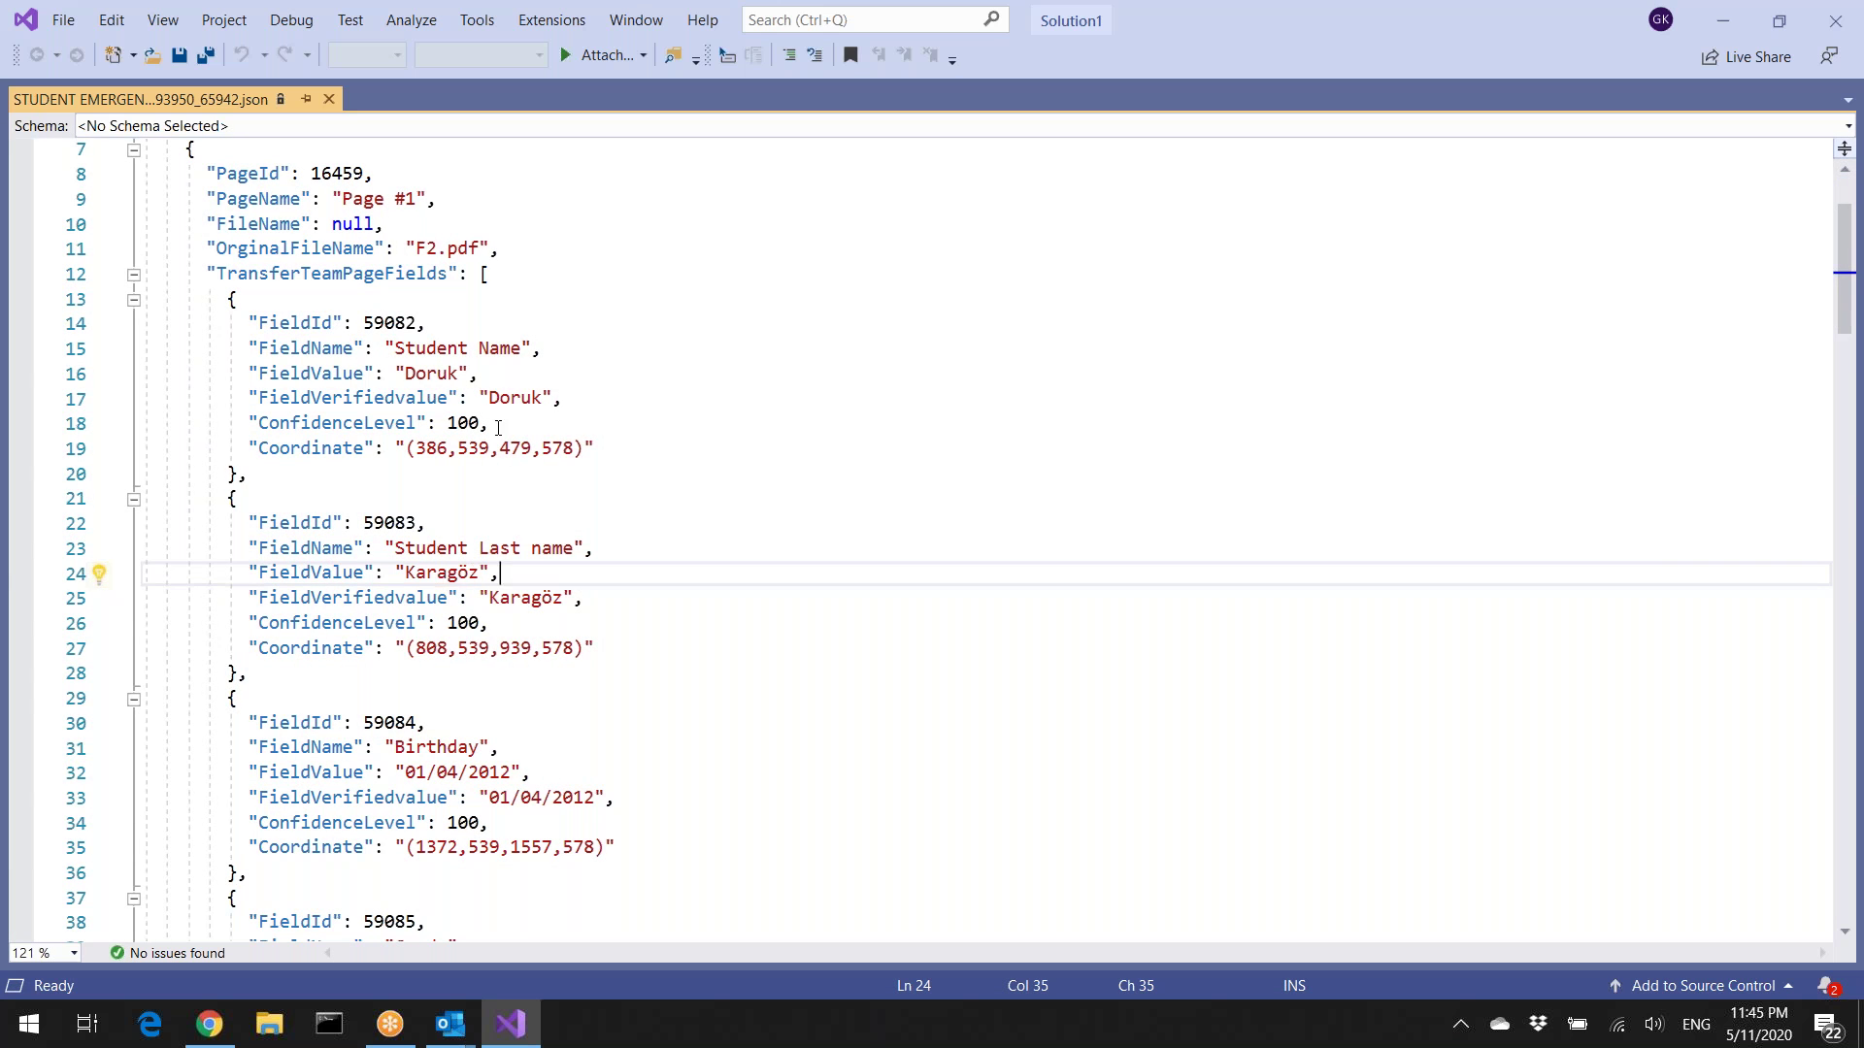
double_click(419, 374)
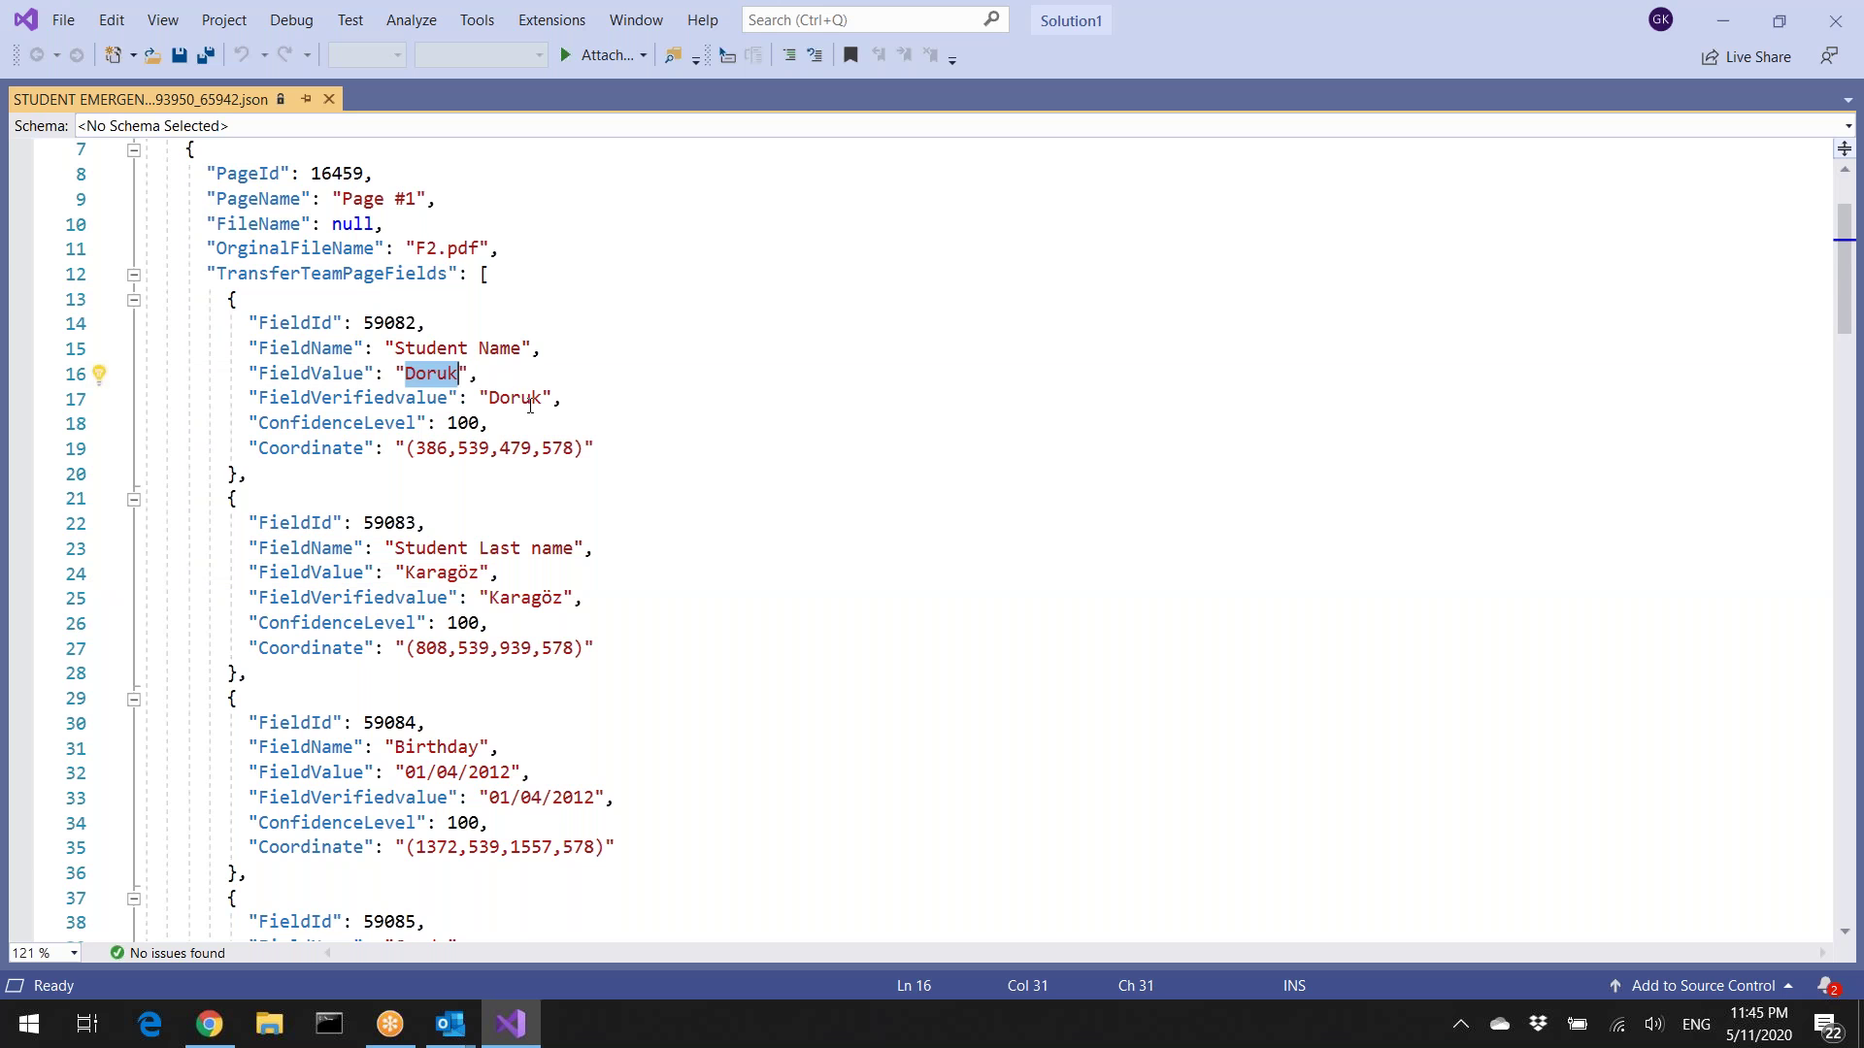
drag(590, 400, 148, 383)
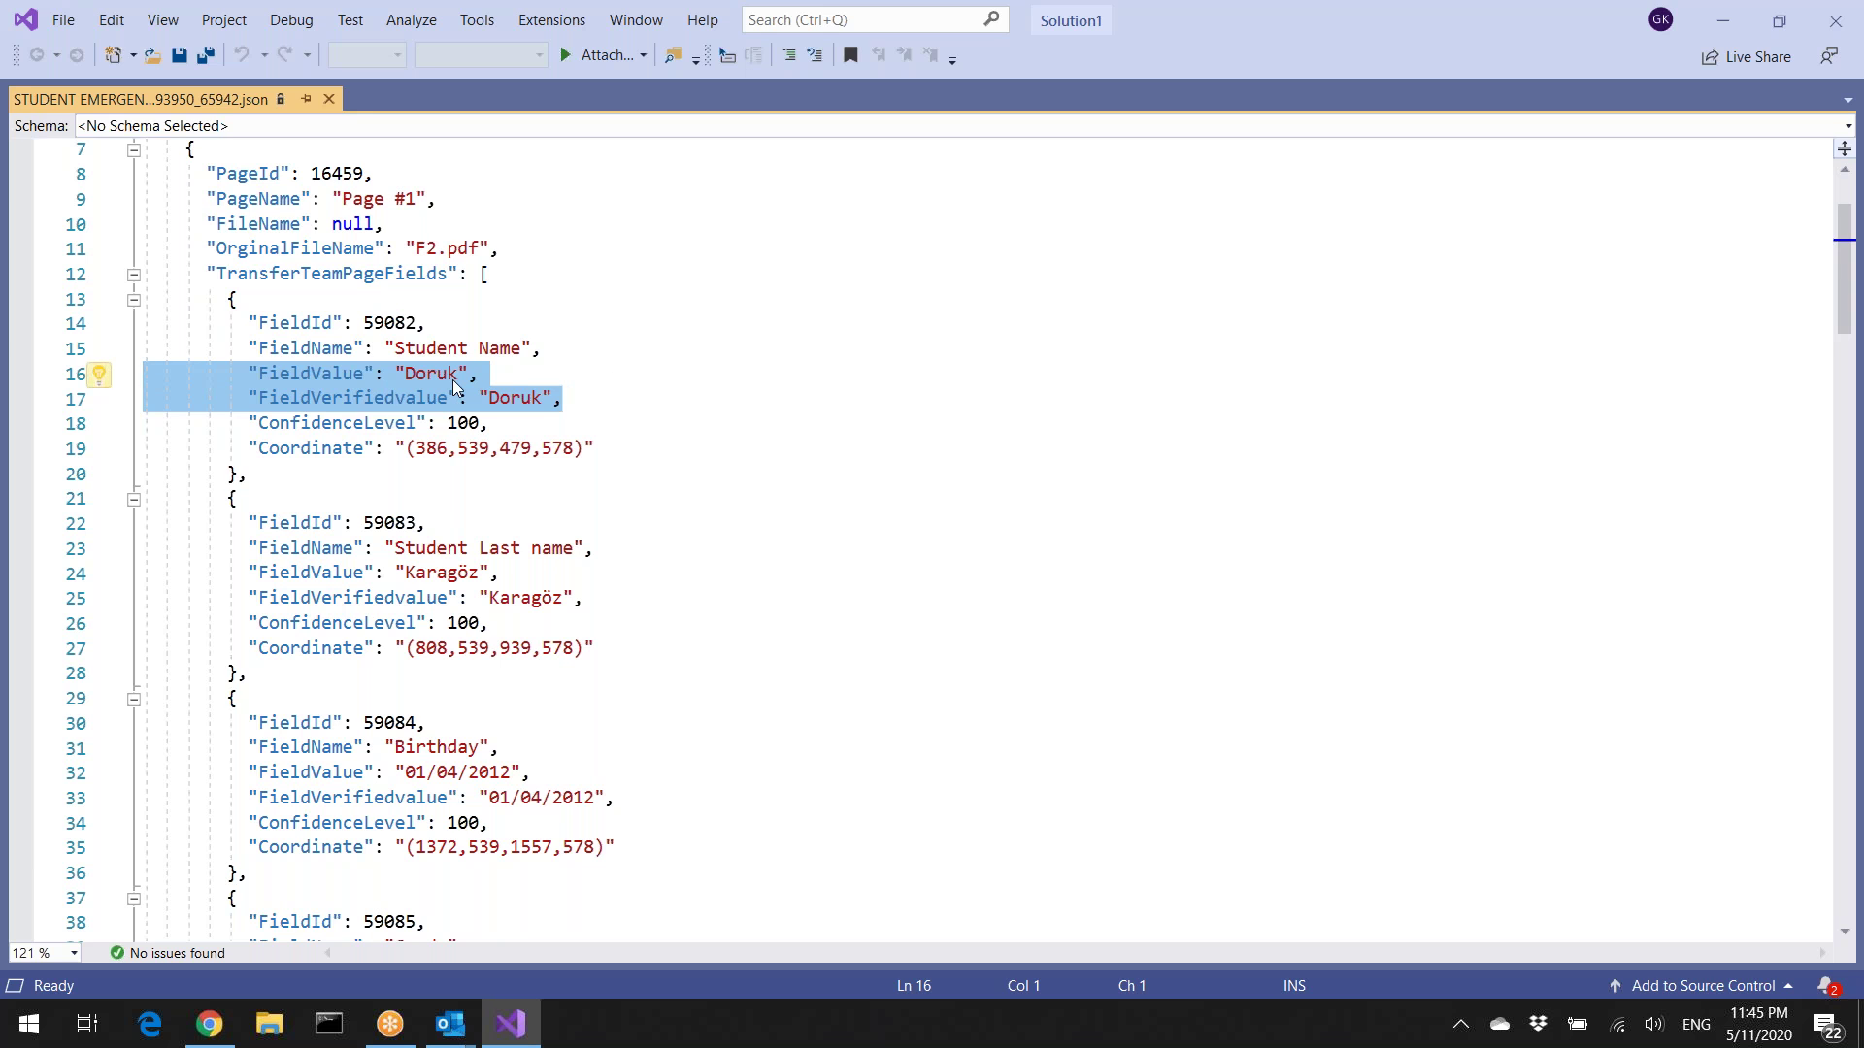
click(540, 400)
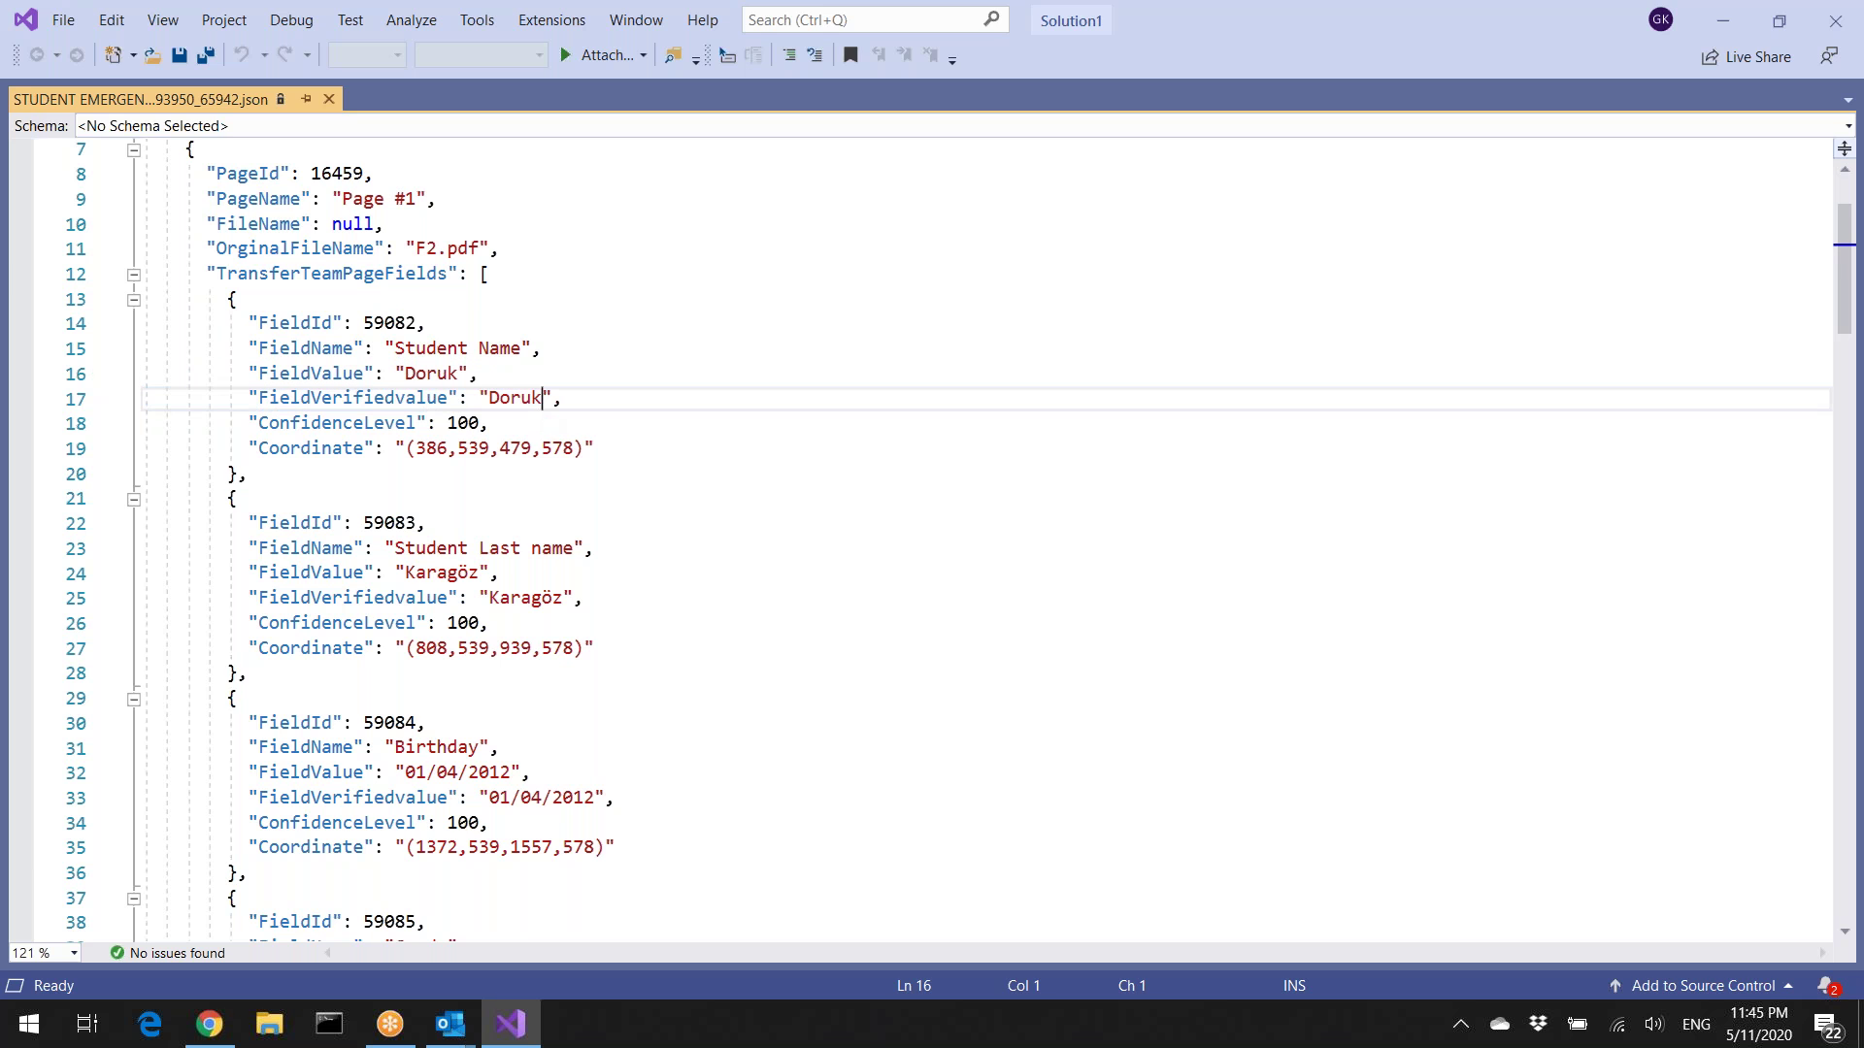
click(582, 402)
scroll(596, 513, down, 5)
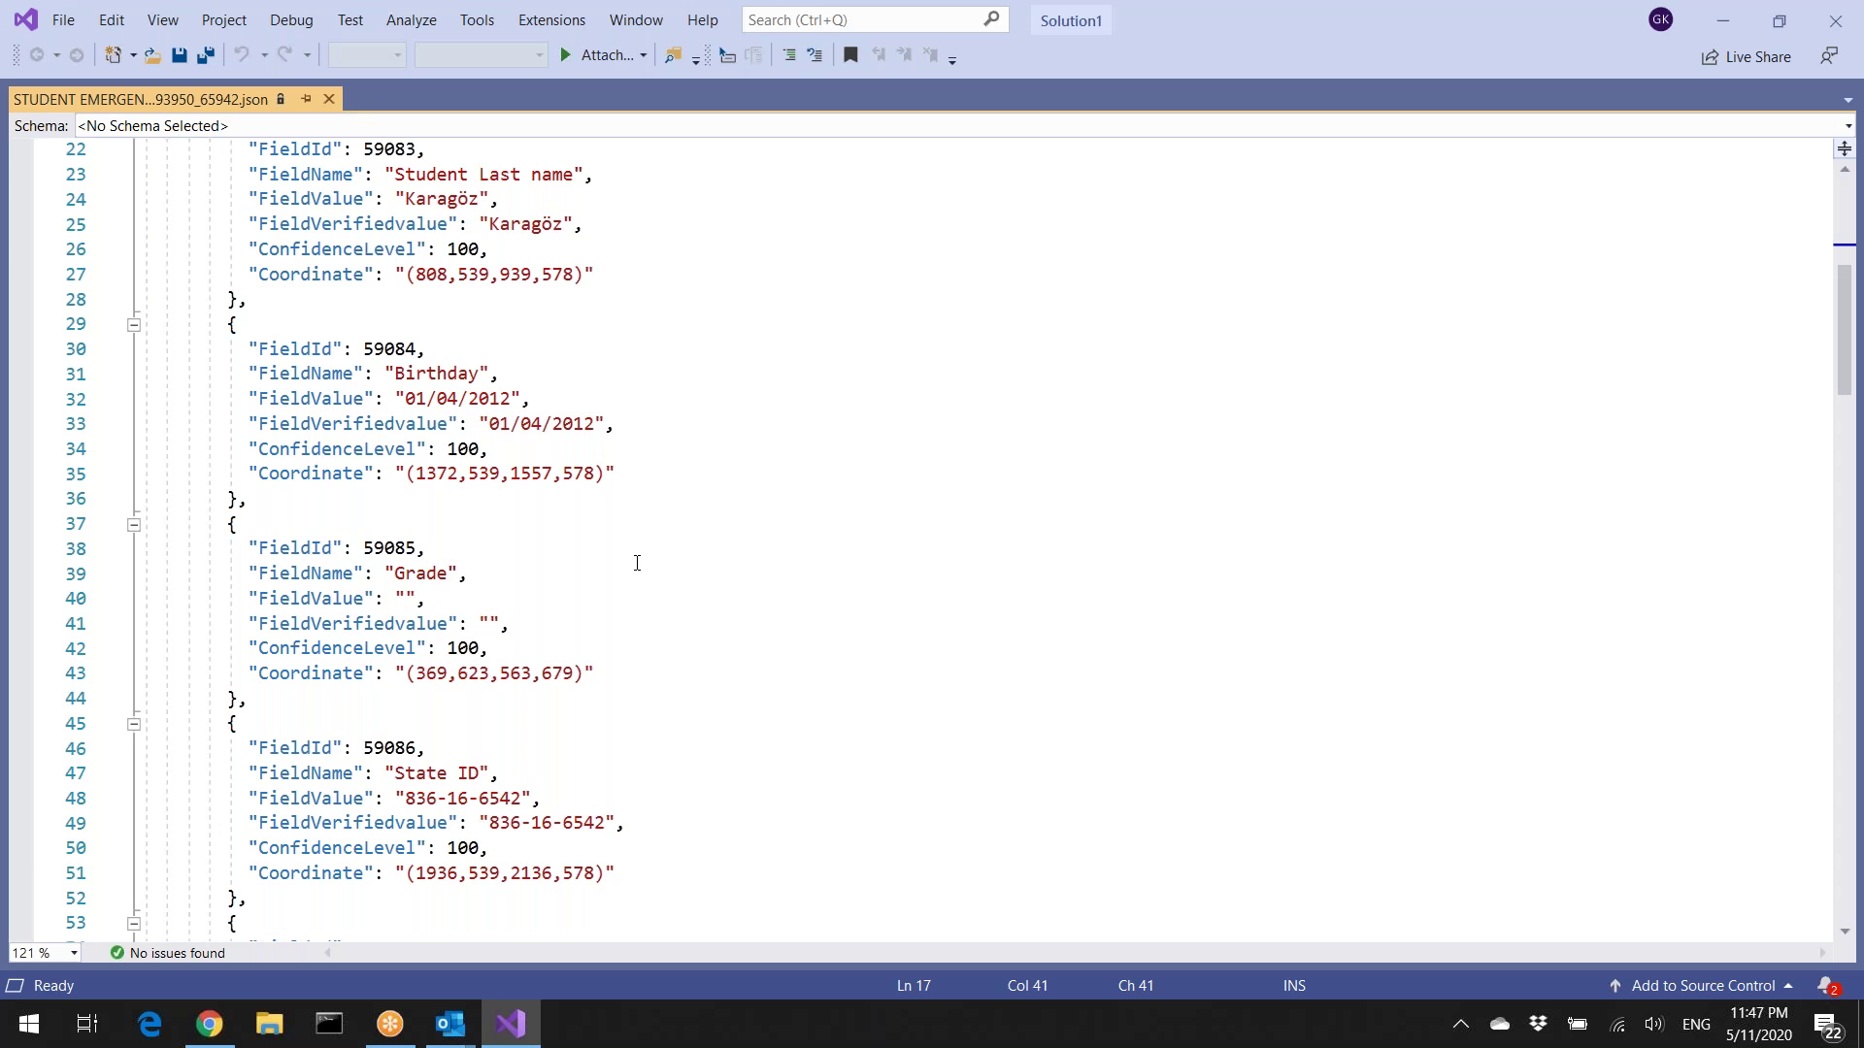
click(1835, 20)
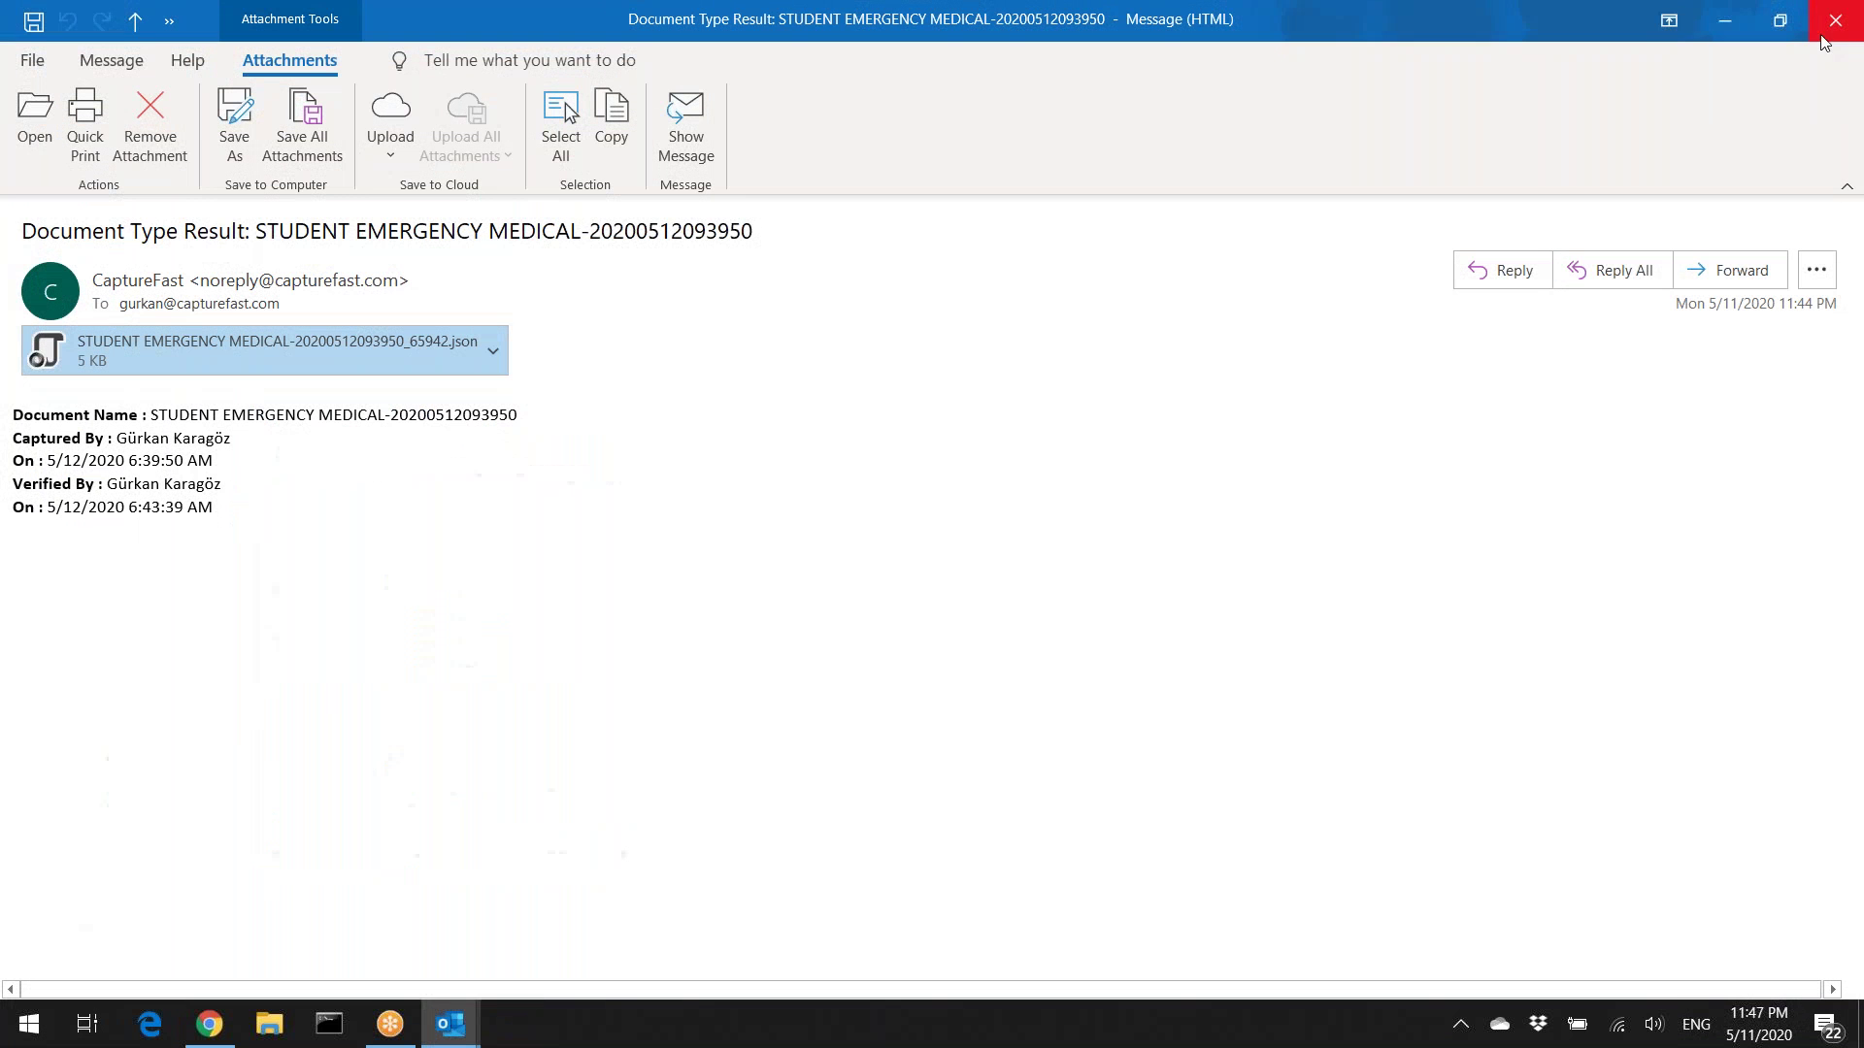